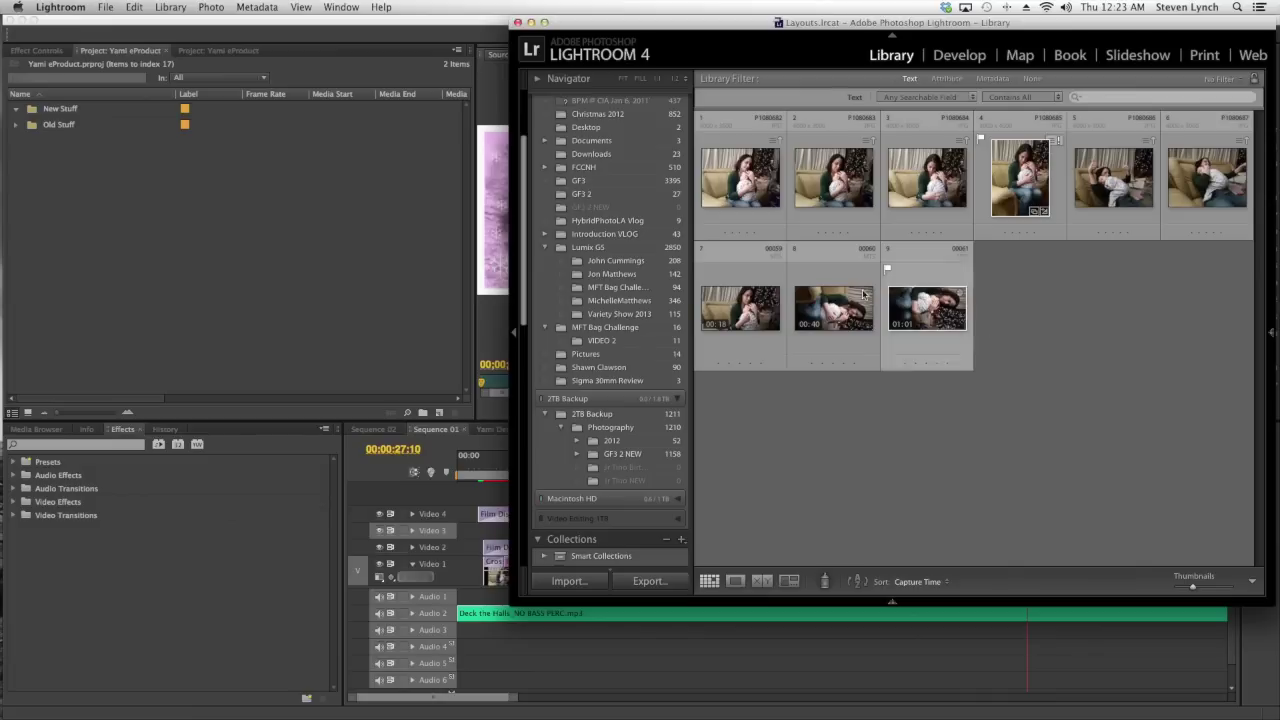
Drag the chosen baby photos and MTS clips from Lightroom into Premiere's New Stuff bin
{"action": "left_click", "coordinate": [1013, 313]}
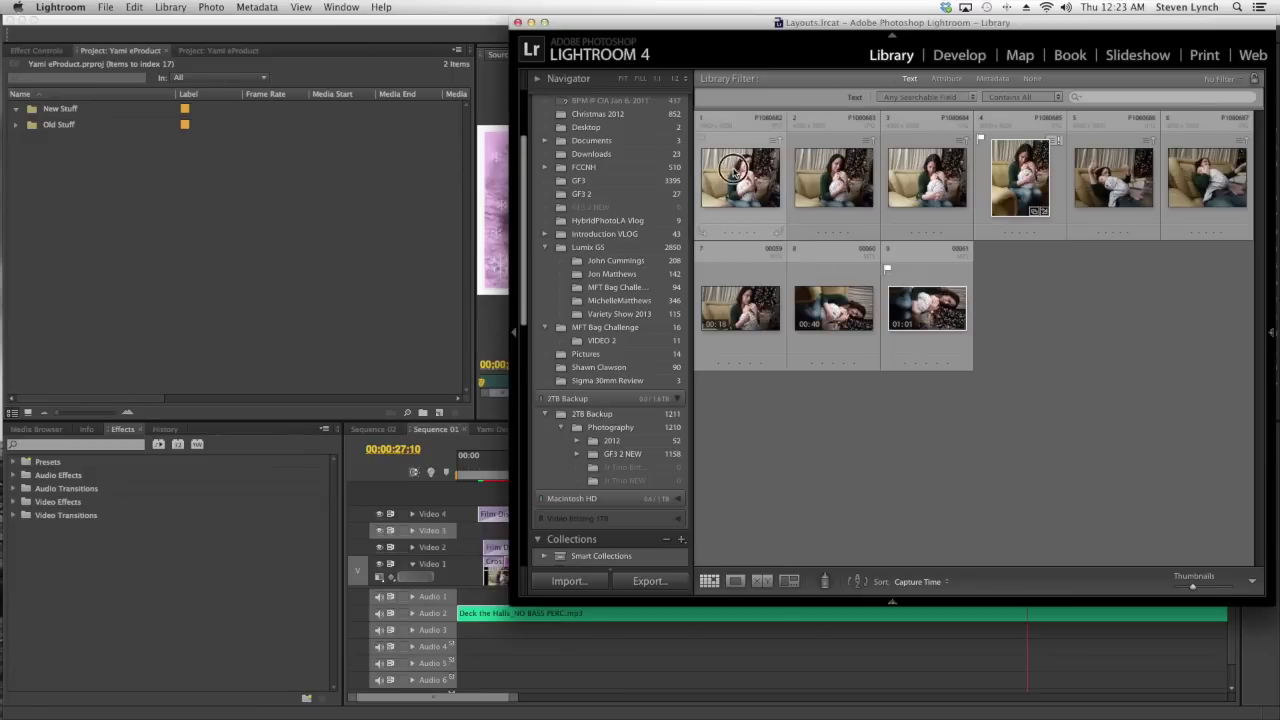
{"action": "left_click", "coordinate": [735, 172]}
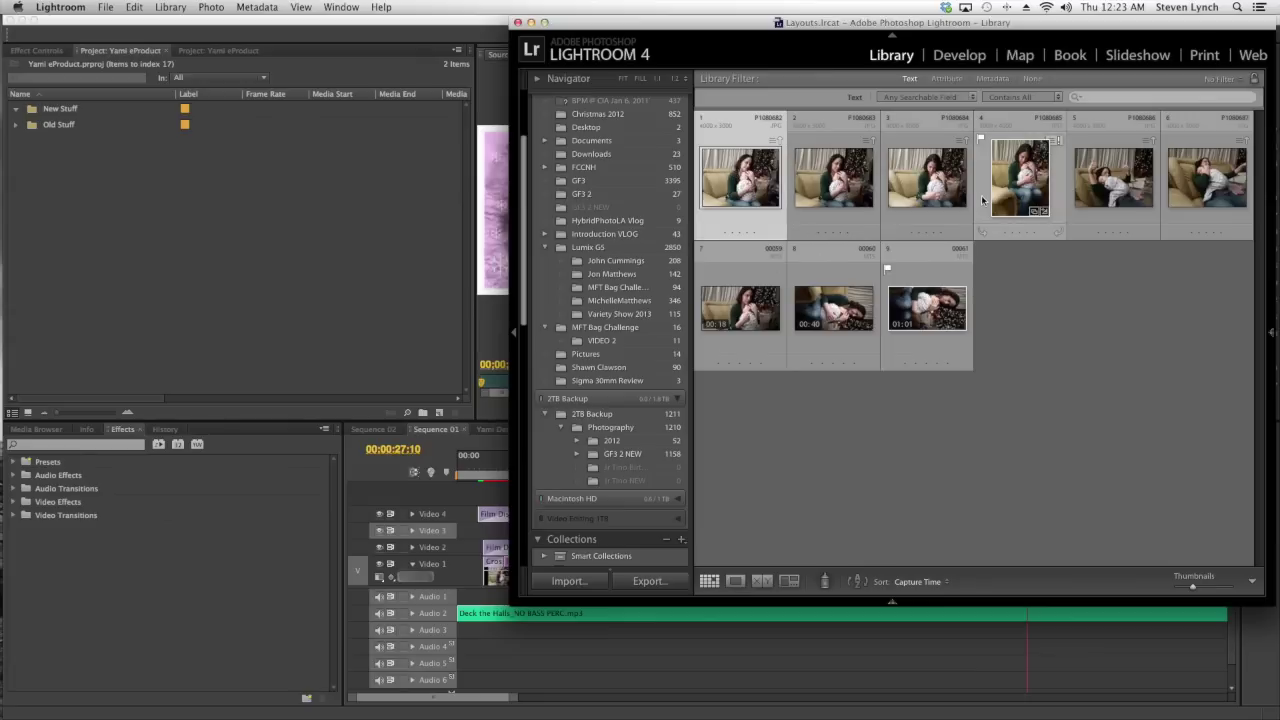
{"action": "left_click", "coordinate": [752, 193]}
{"action": "left_click_drag", "start_coordinate": [752, 193], "coordinate": [33, 108]}
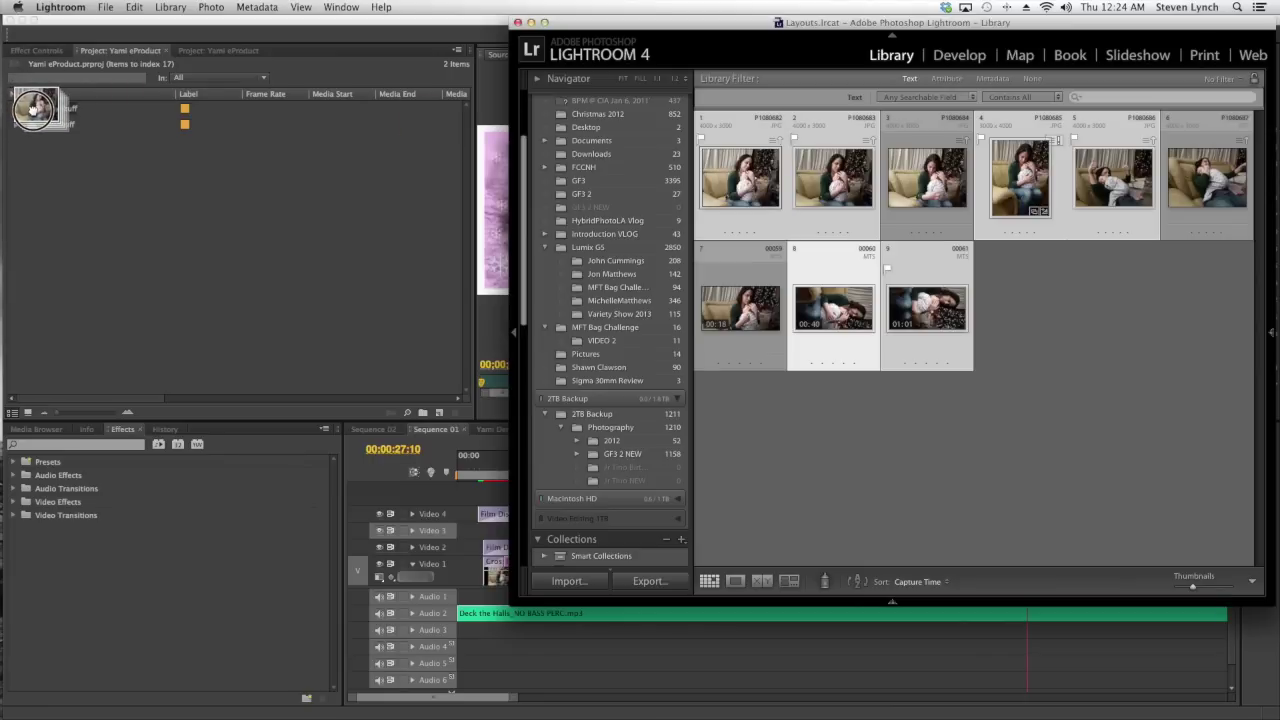
{"action": "left_click_drag", "start_coordinate": [33, 108], "coordinate": [34, 112]}
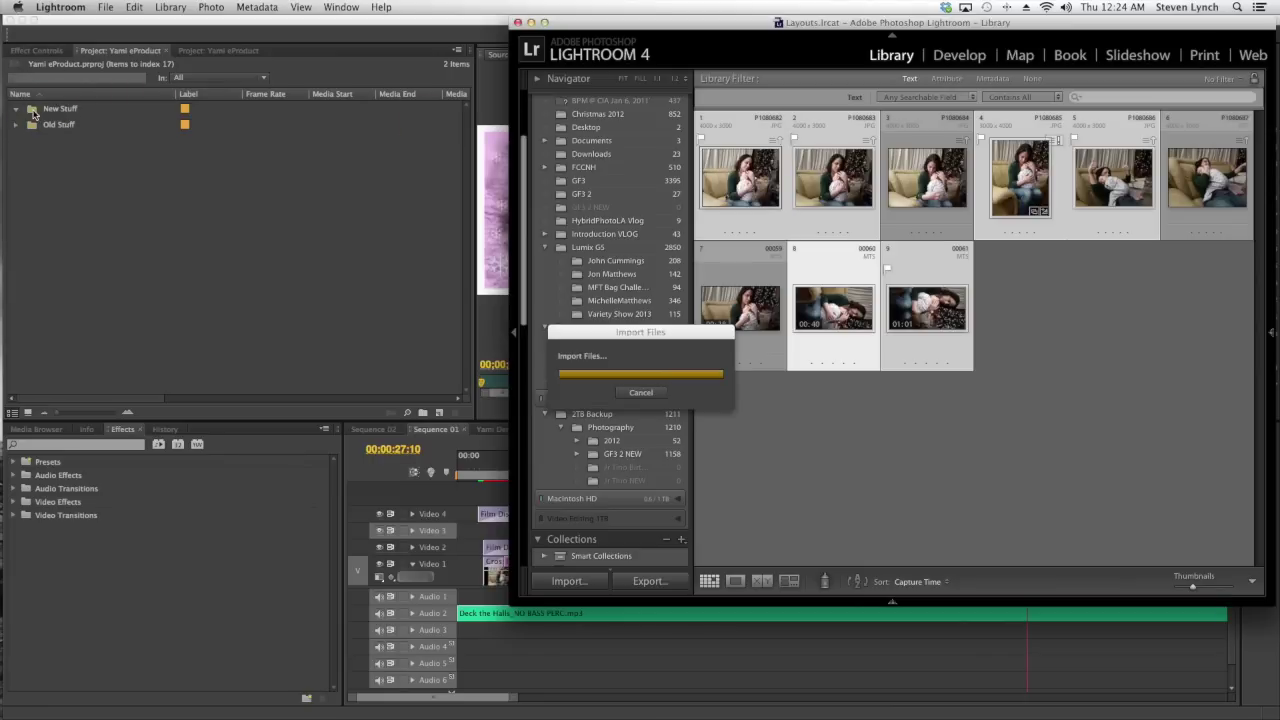
{"action": "left_click", "coordinate": [98, 268]}
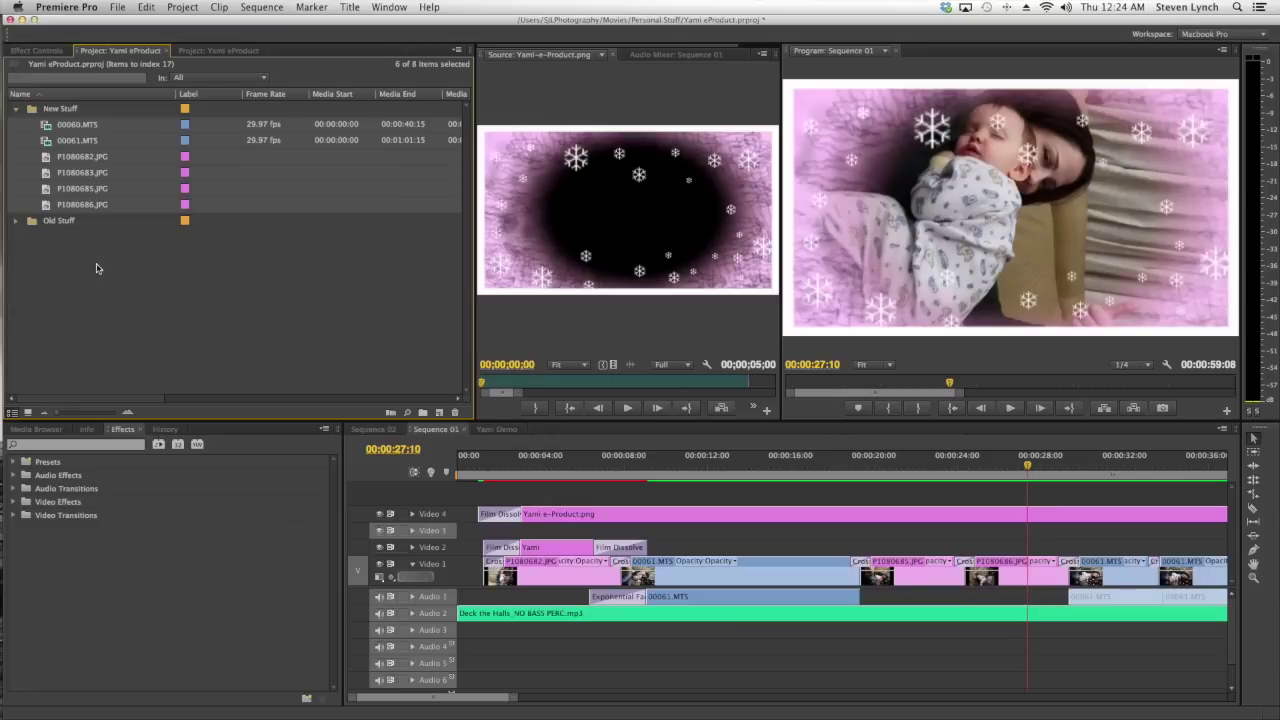
Deselect the six imported items and put the Yami Demo playhead at 00;00;04;00
{"action": "left_click", "coordinate": [241, 310]}
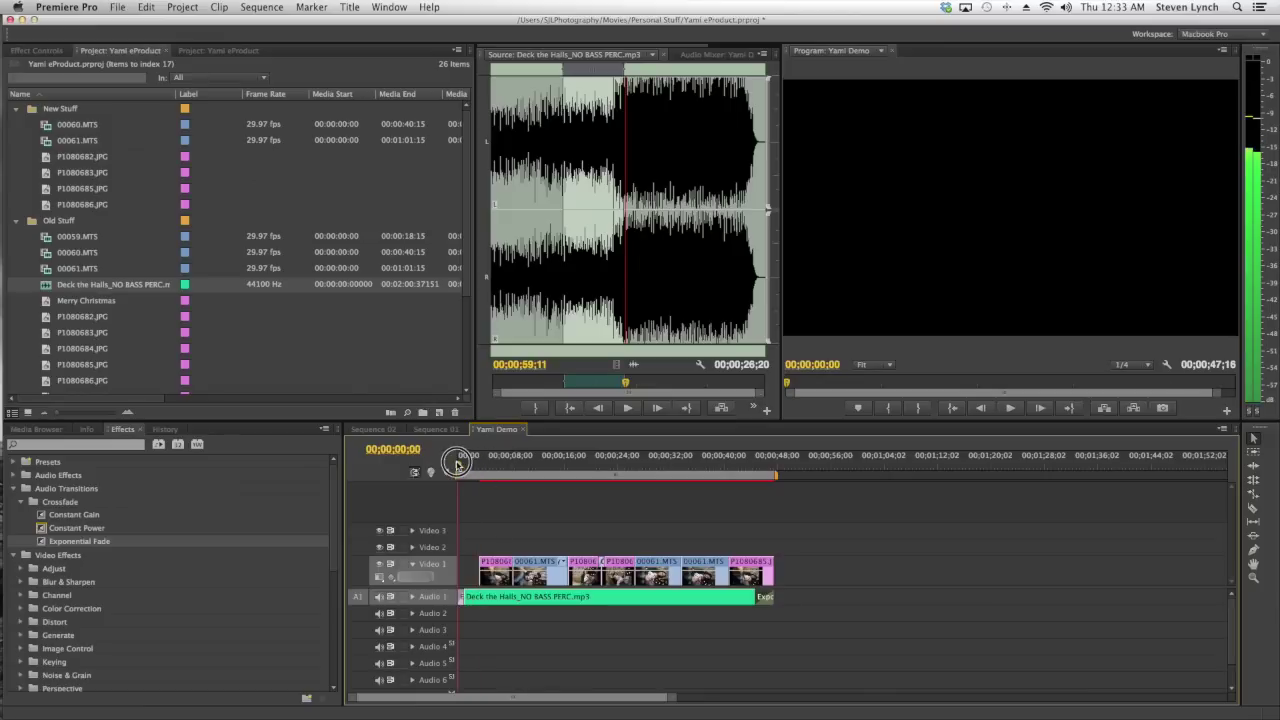
{"action": "left_click", "coordinate": [485, 464]}
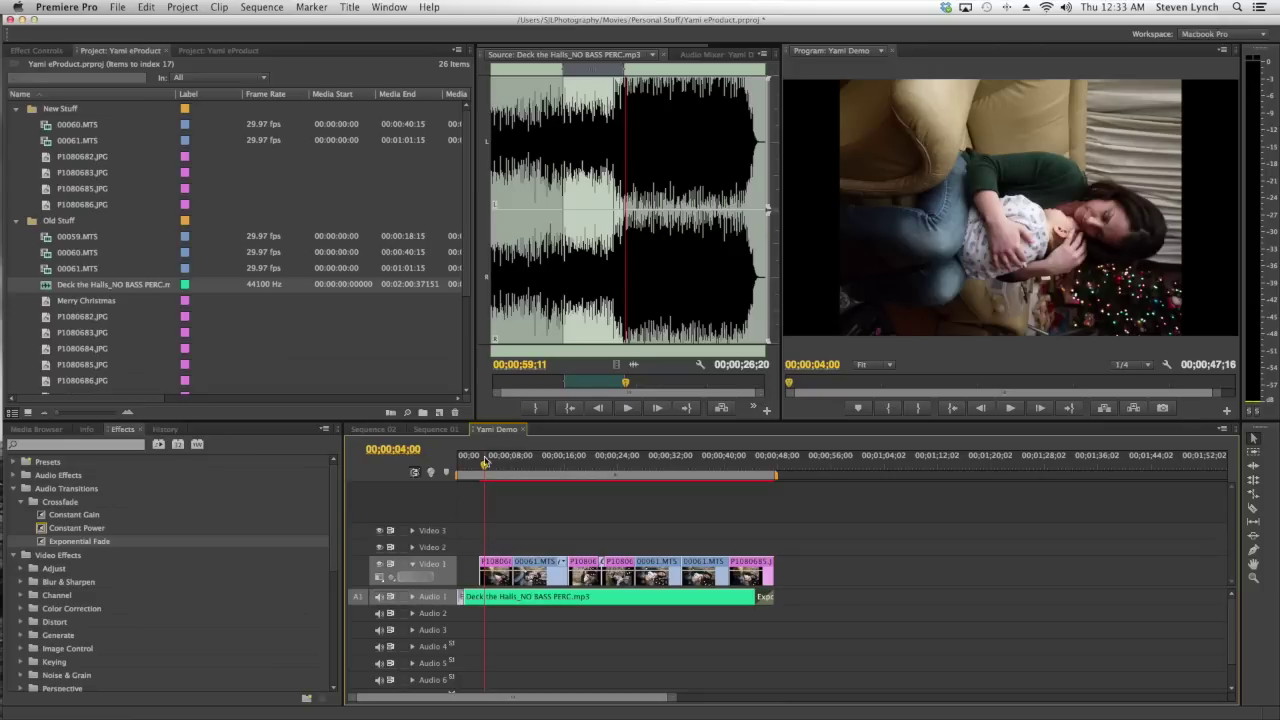
{"action": "mouse_move", "coordinate": [4, 420]}
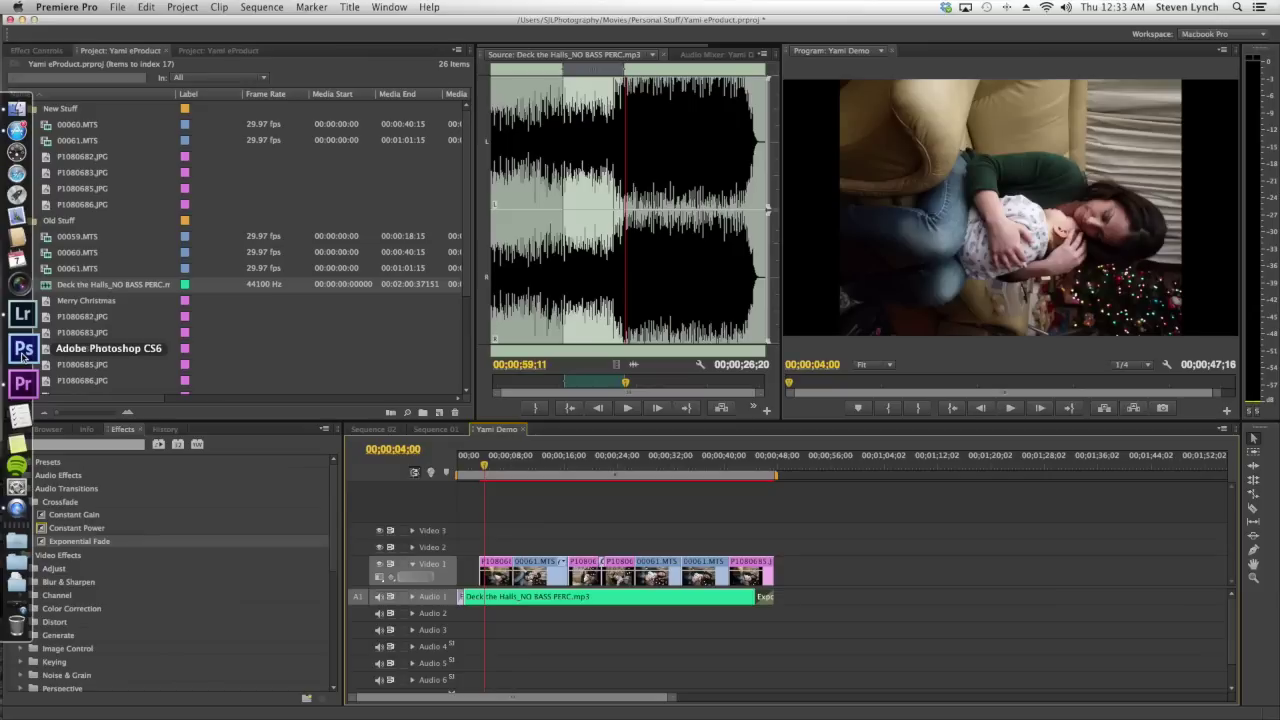
Launch Photoshop and make a new 1920×1080, 72 ppi document with a transparent background
{"action": "left_click", "coordinate": [24, 350]}
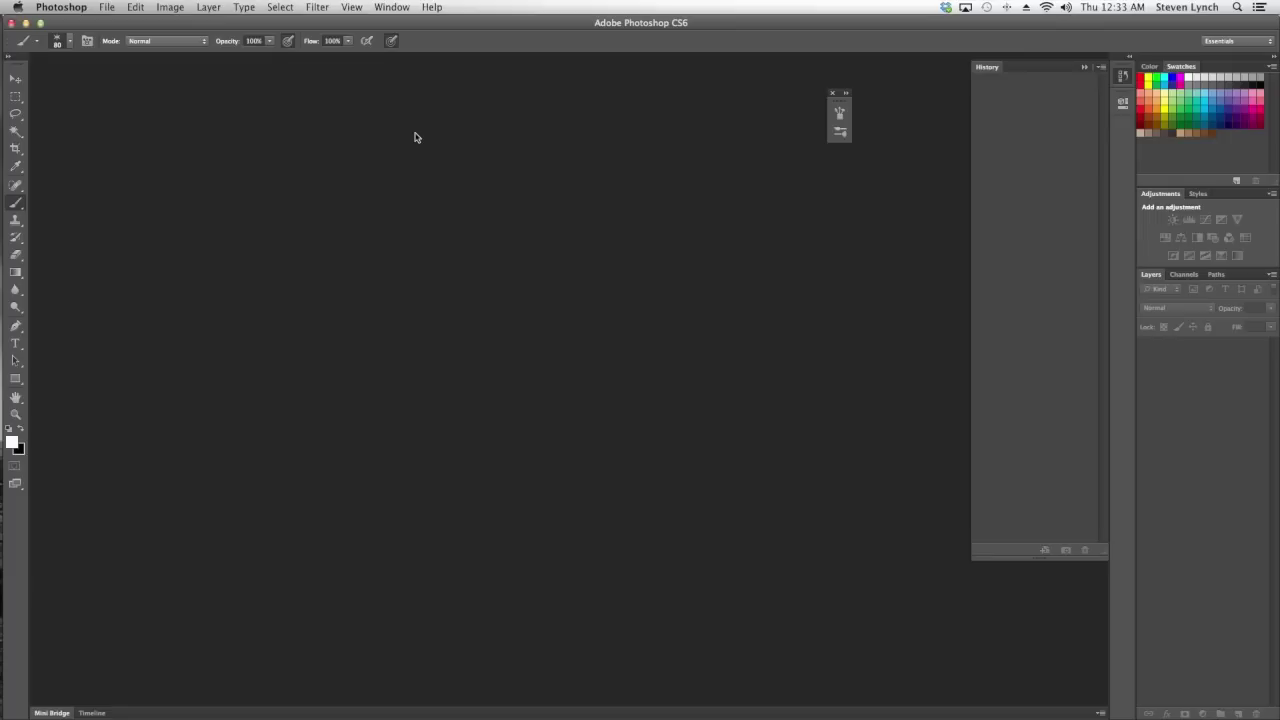
{"action": "key", "text": "super+n"}
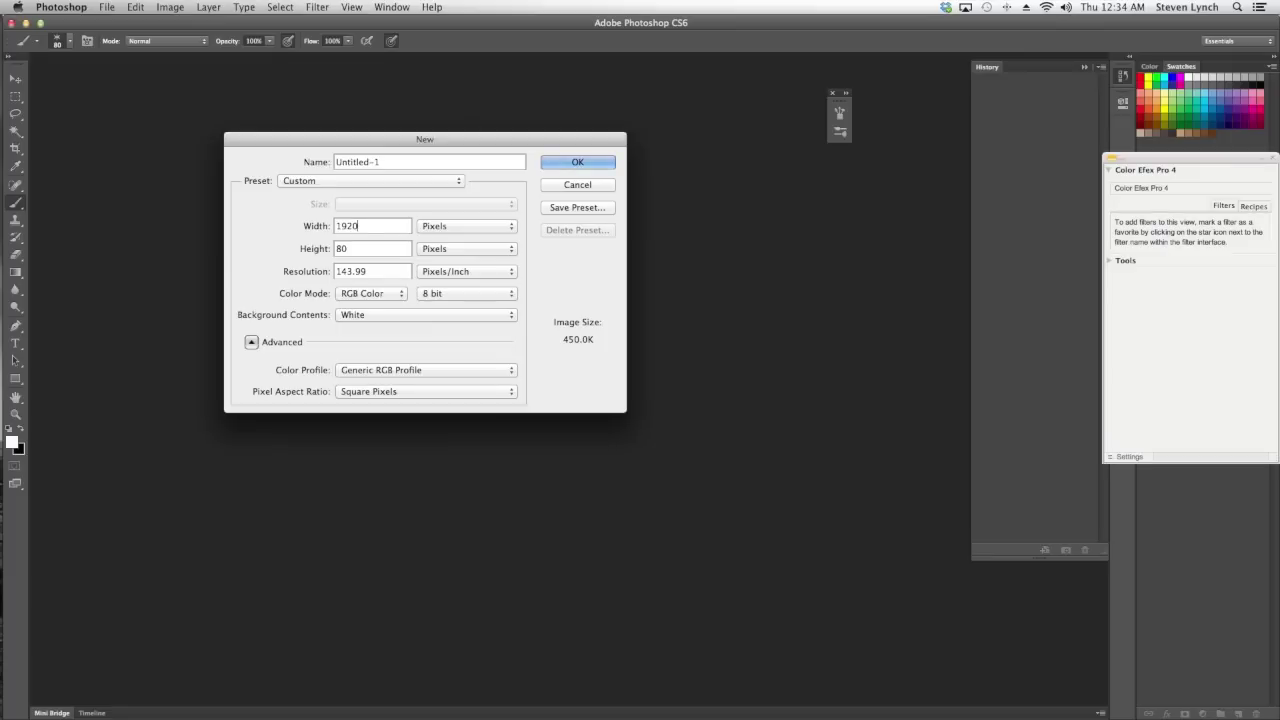
{"action": "key", "text": "Tab"}
{"action": "type", "text": "1080"}
{"action": "key", "text": "Tab"}
{"action": "type", "text": "72"}
{"action": "key", "text": "Tab"}
{"action": "key", "text": "Tab"}
{"action": "key", "text": "Tab"}
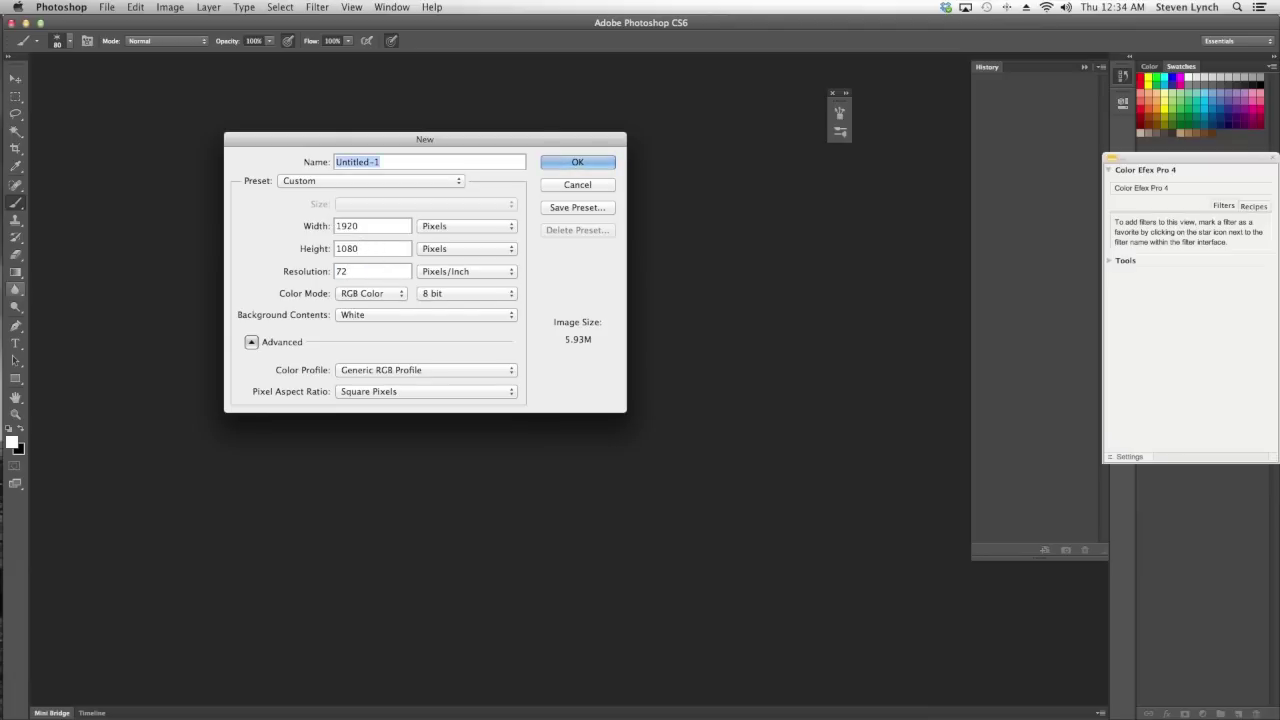
{"action": "key", "text": "Tab"}
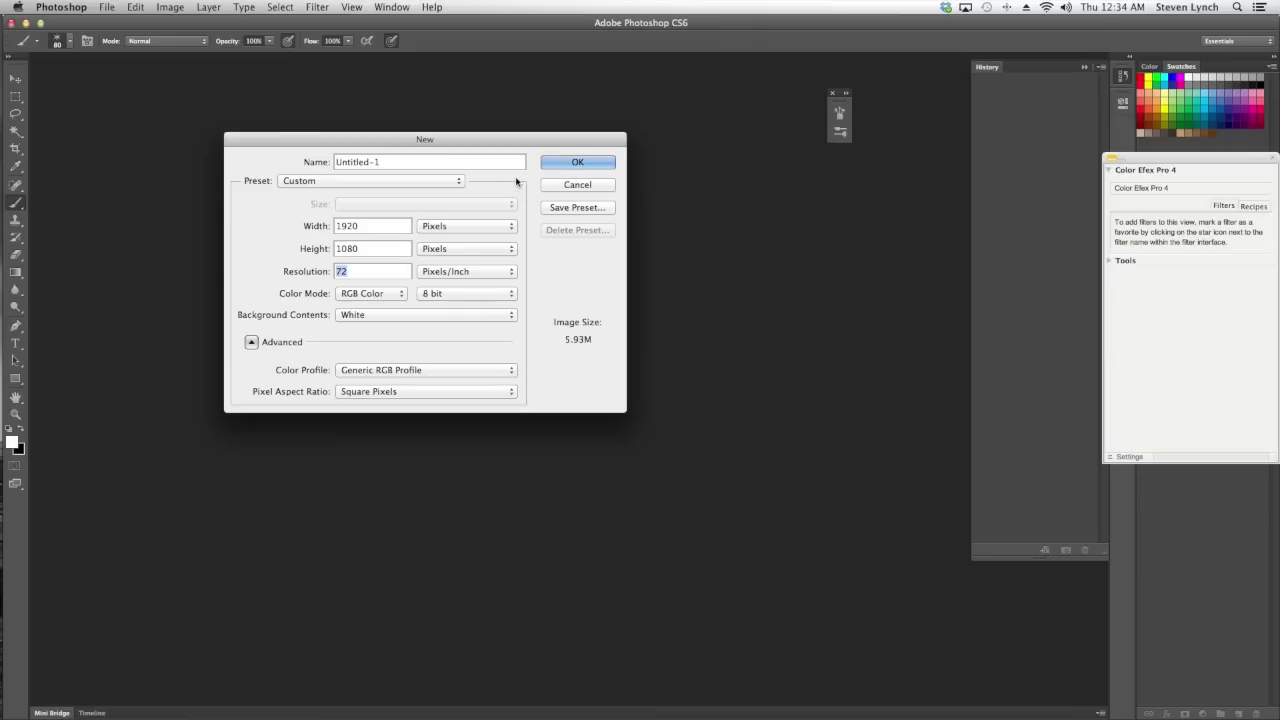
{"action": "left_click", "coordinate": [374, 316]}
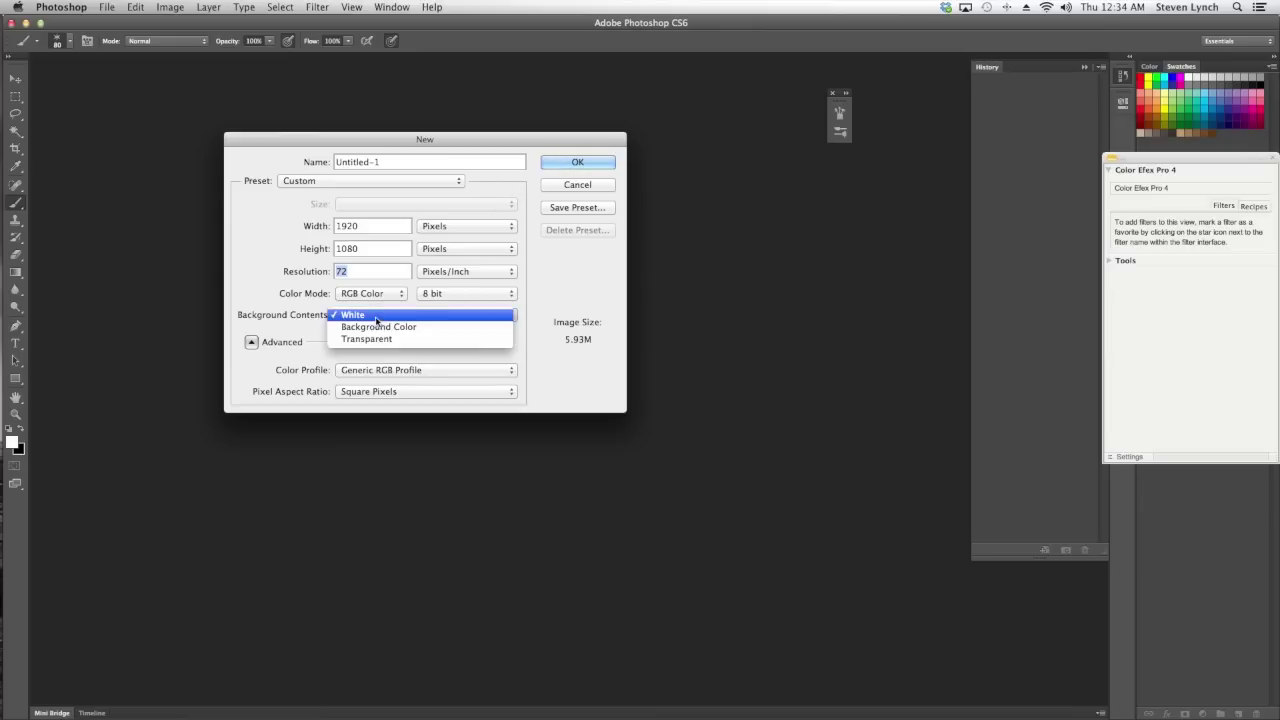
{"action": "left_click", "coordinate": [371, 337]}
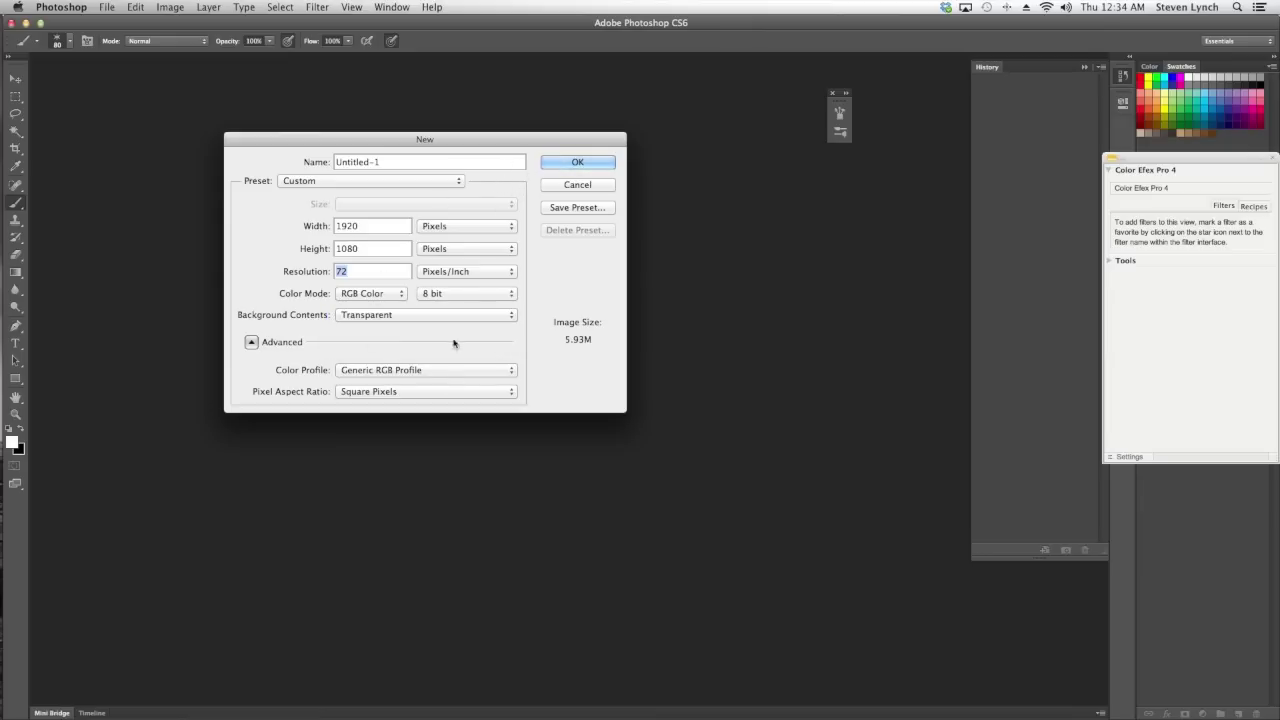
{"action": "left_click", "coordinate": [577, 164]}
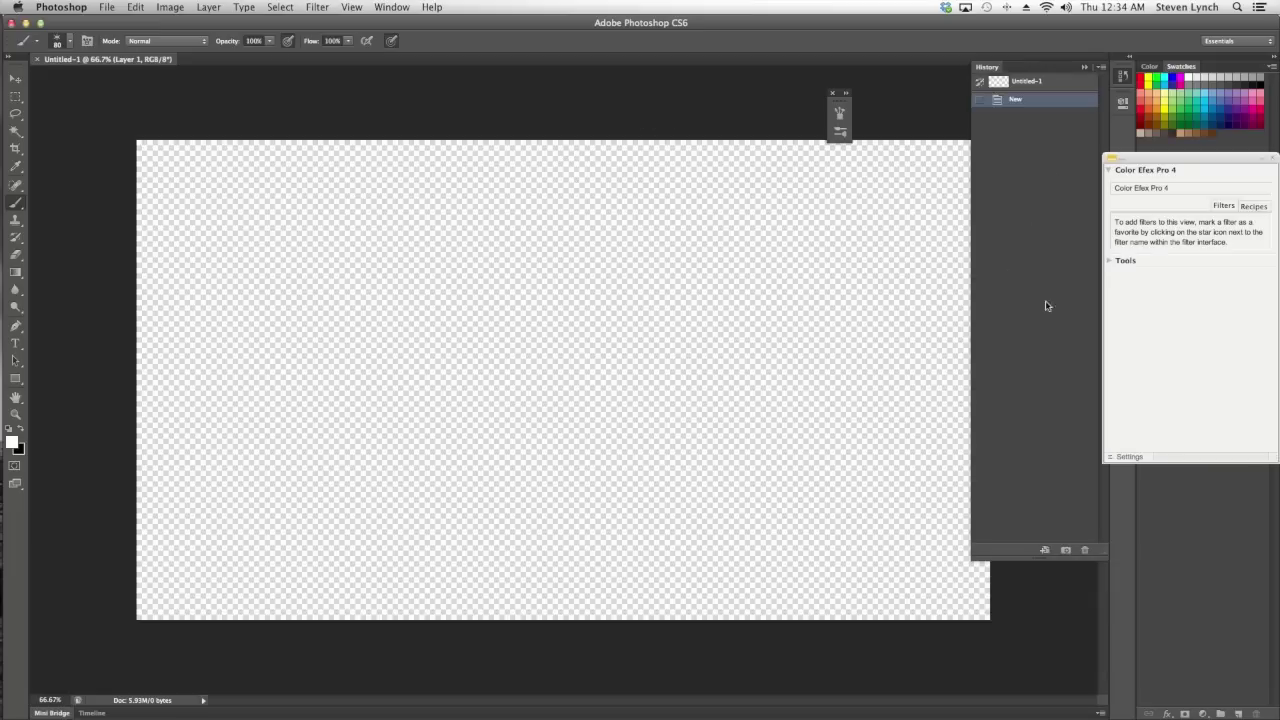
Zoom out, close the Color Efex Pro 4 panel, add Layer 2 and pick the Gradient tool
{"action": "key", "text": "super+minus"}
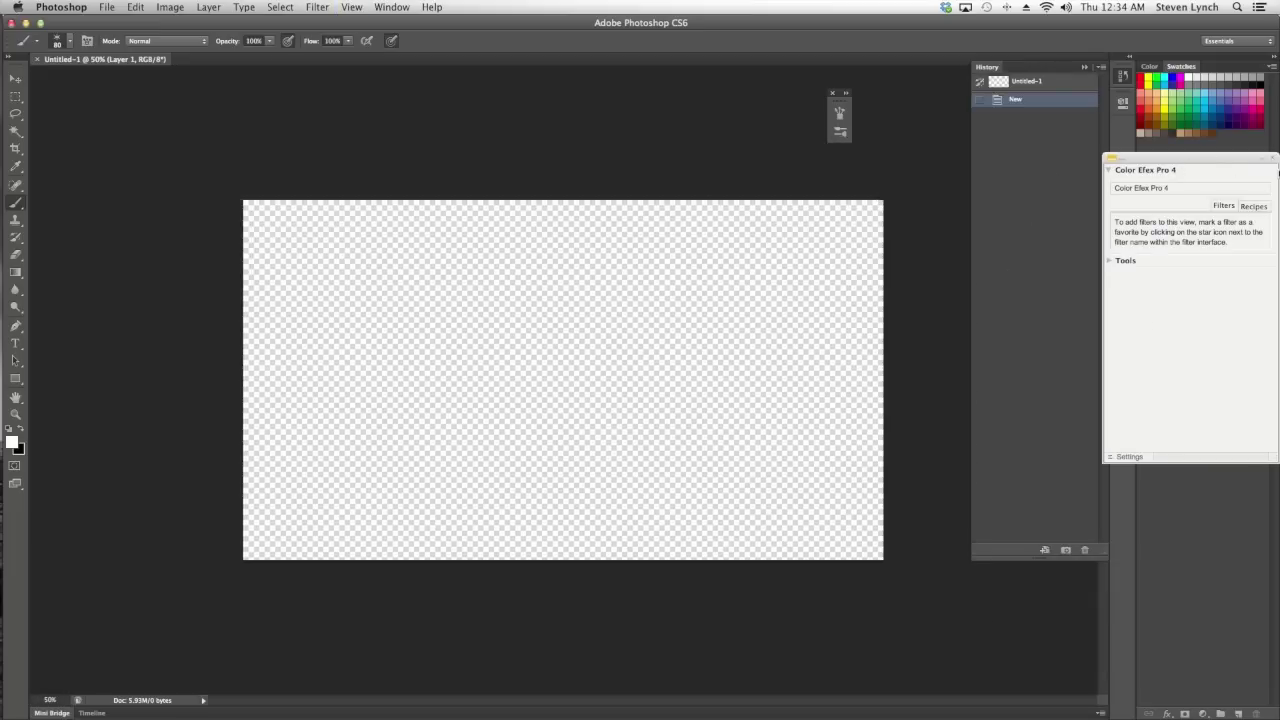
{"action": "left_click", "coordinate": [1272, 160]}
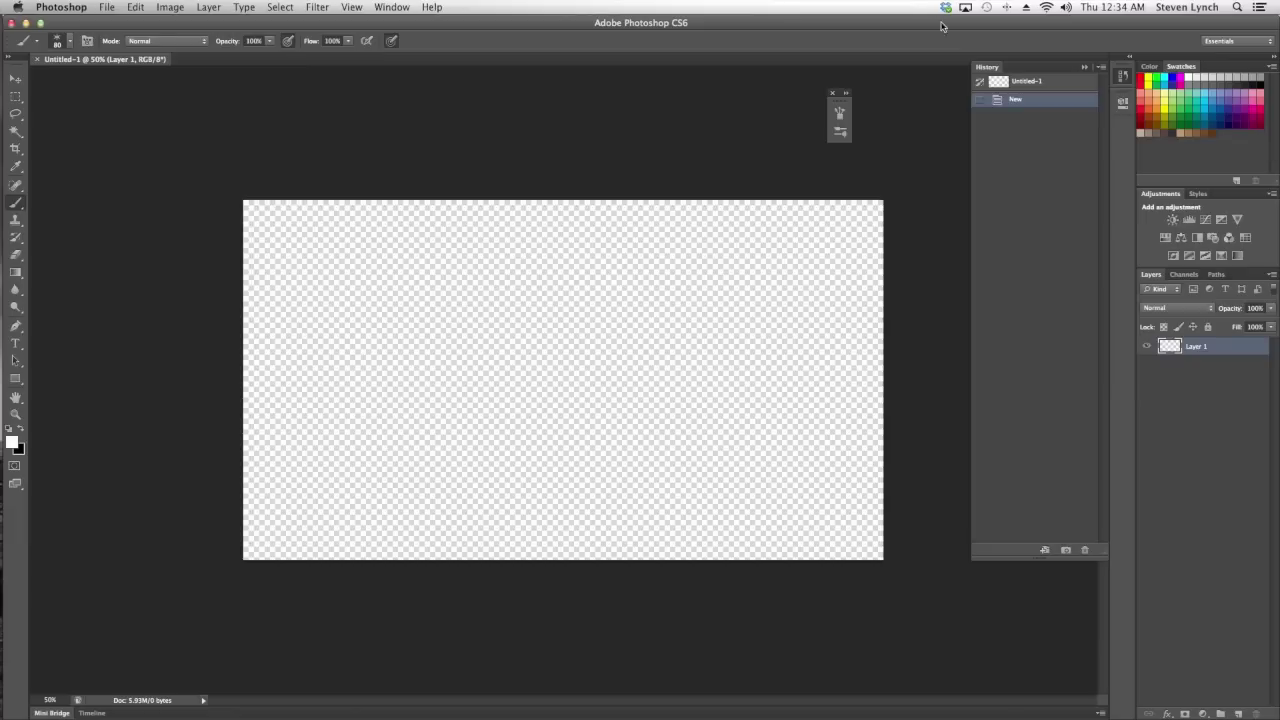
{"action": "left_click", "coordinate": [1238, 713]}
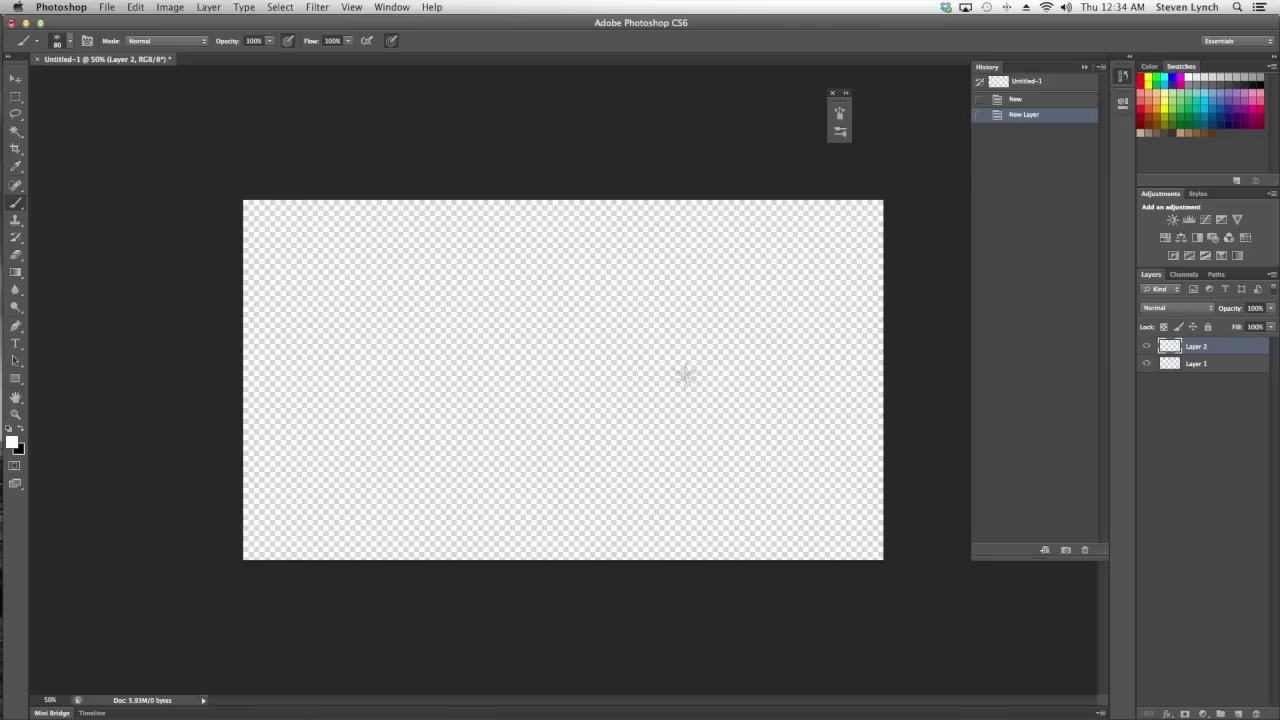
{"action": "left_click", "coordinate": [20, 274]}
{"action": "left_click_drag", "start_coordinate": [18, 278], "coordinate": [40, 268]}
In the Gradient Editor, set the left colour stop to black (000000)
{"action": "left_click", "coordinate": [86, 41]}
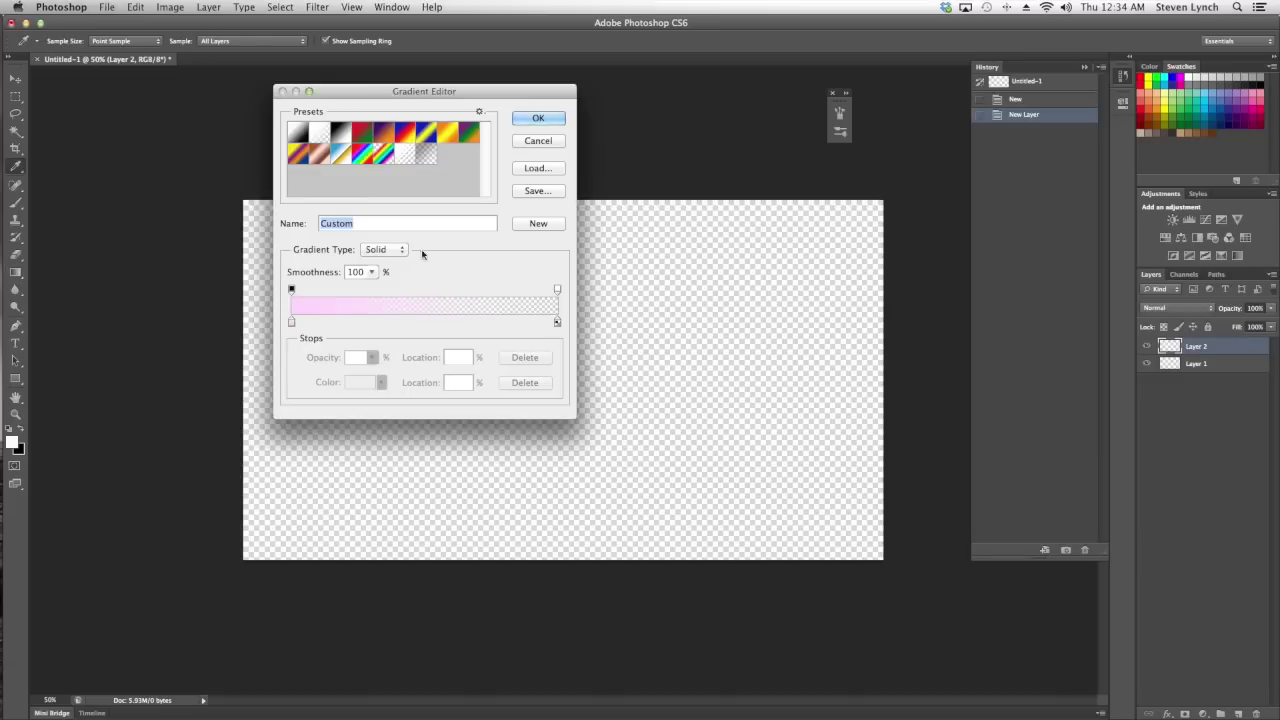
{"action": "double_click", "coordinate": [291, 322]}
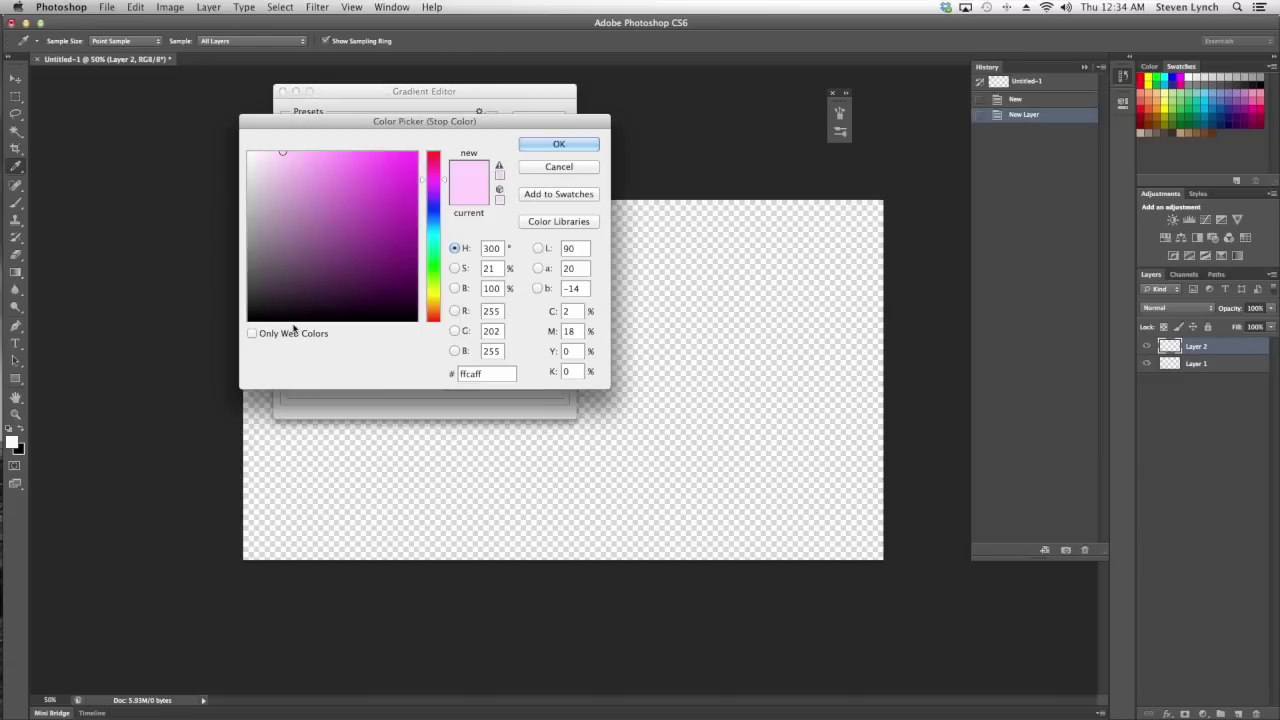
{"action": "left_click", "coordinate": [561, 147]}
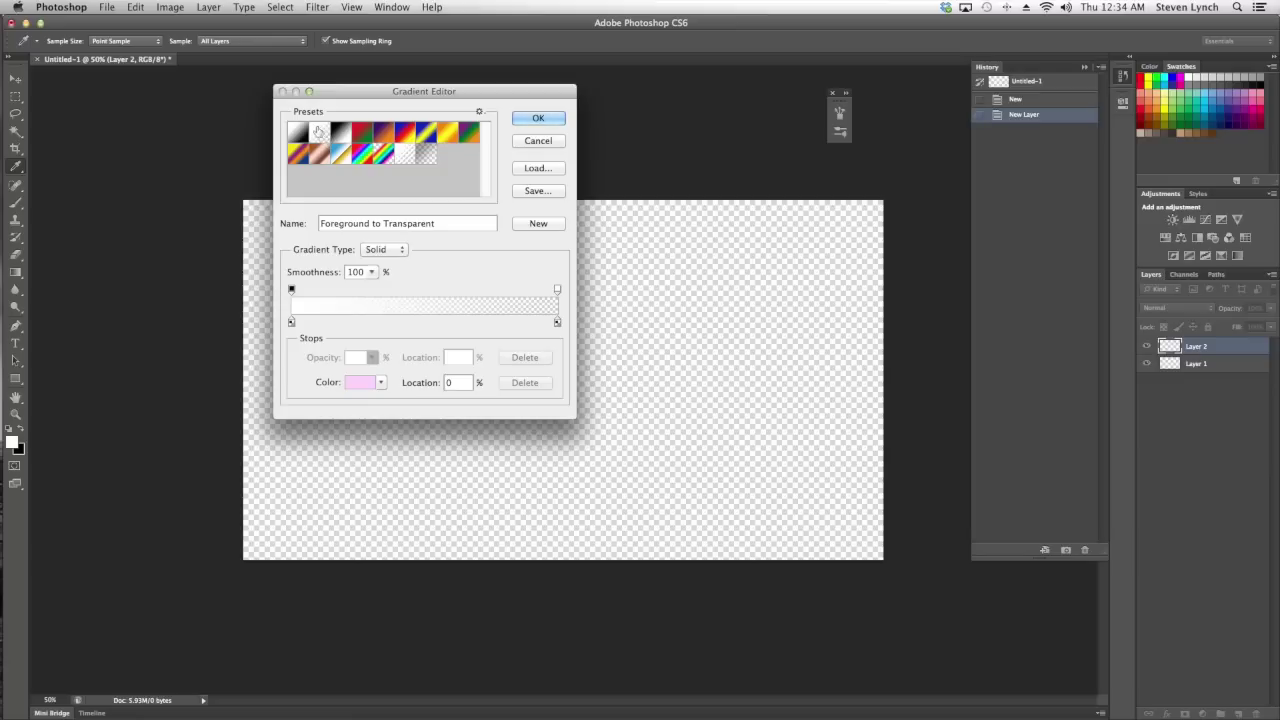
{"action": "left_click", "coordinate": [291, 322]}
{"action": "double_click", "coordinate": [291, 322]}
{"action": "type", "text": "000000"}
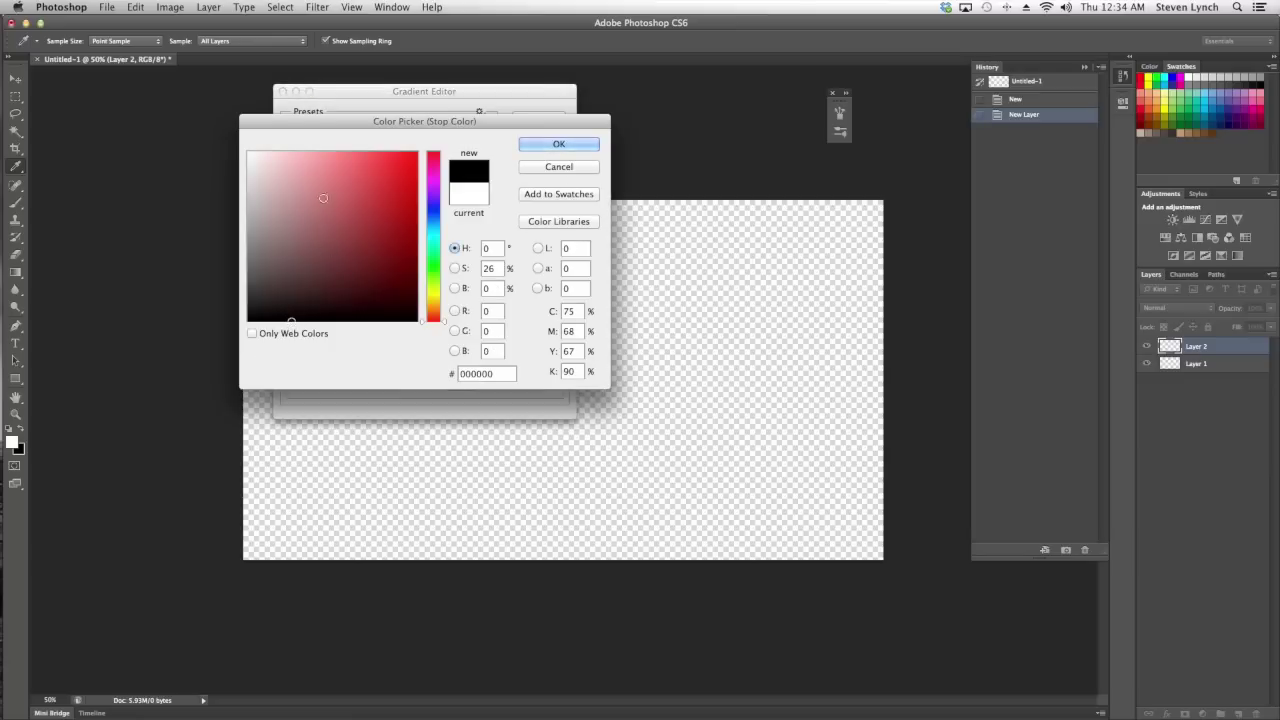
{"action": "key", "text": "Return"}
Change the left colour stop to web-safe pink ff99ff and accept the pink-to-transparent gradient
{"action": "left_click", "coordinate": [291, 289]}
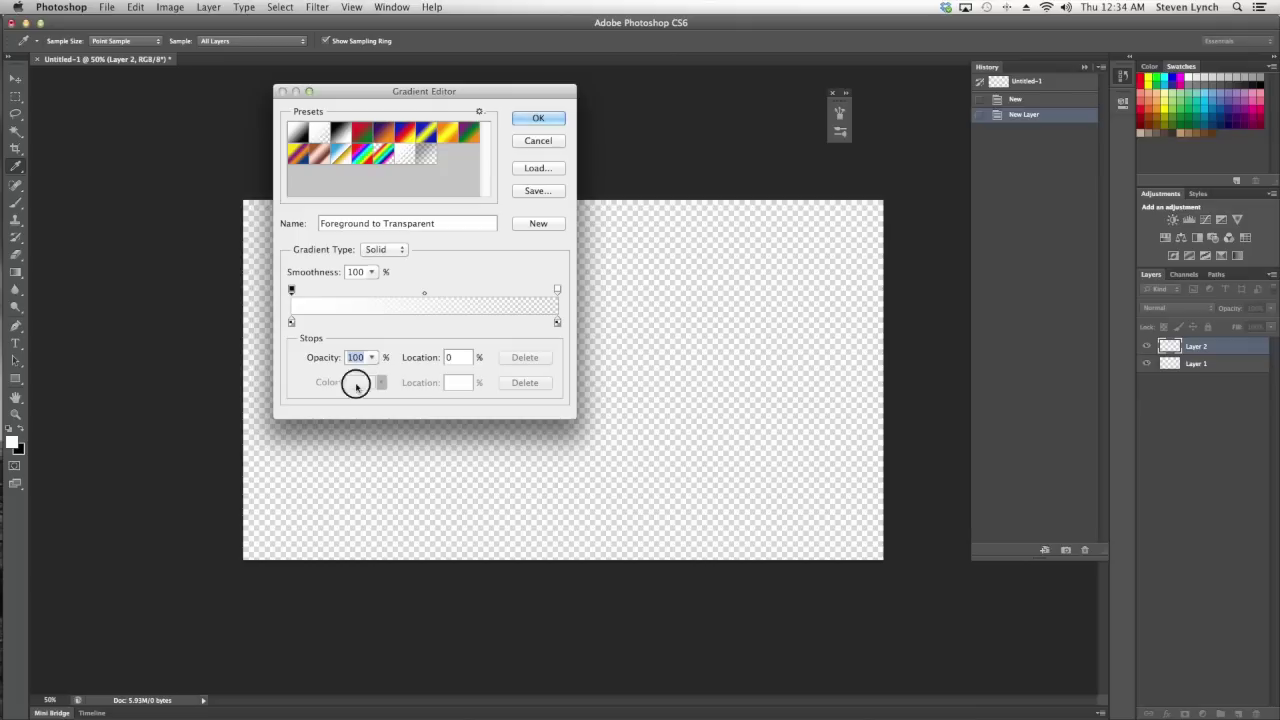
{"action": "left_click", "coordinate": [291, 289]}
{"action": "left_click", "coordinate": [291, 322]}
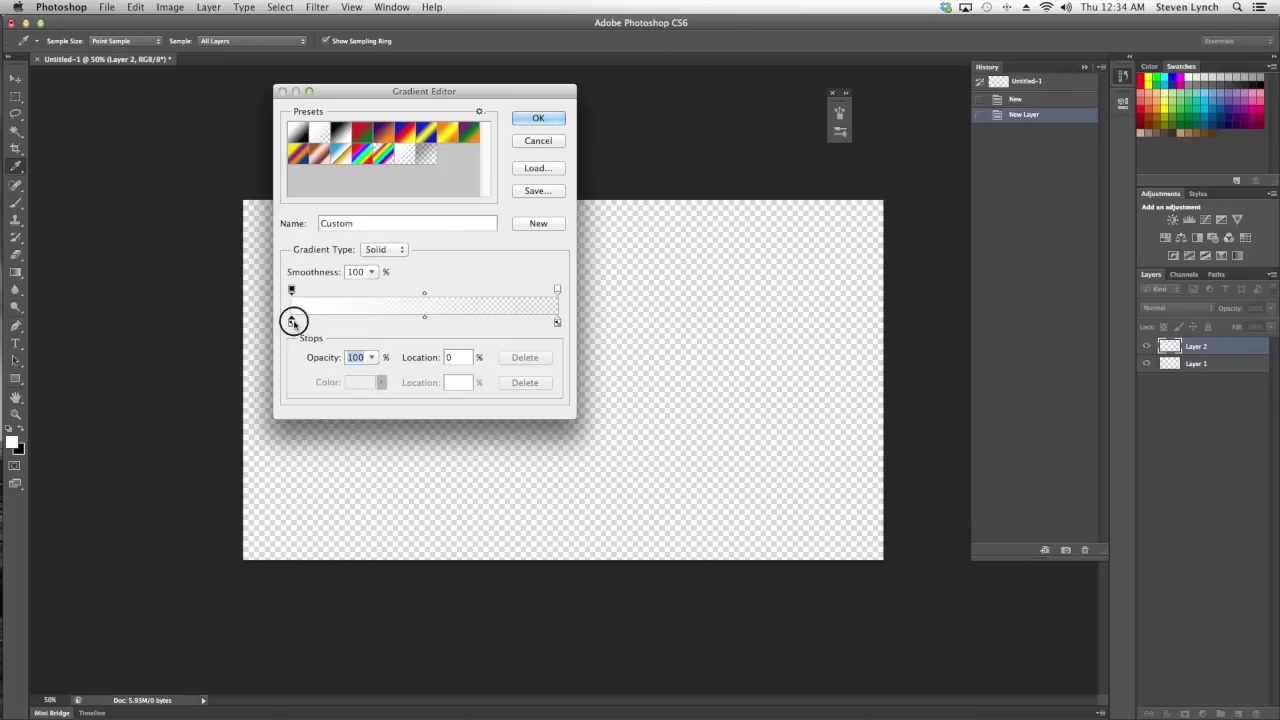
{"action": "left_click", "coordinate": [361, 382]}
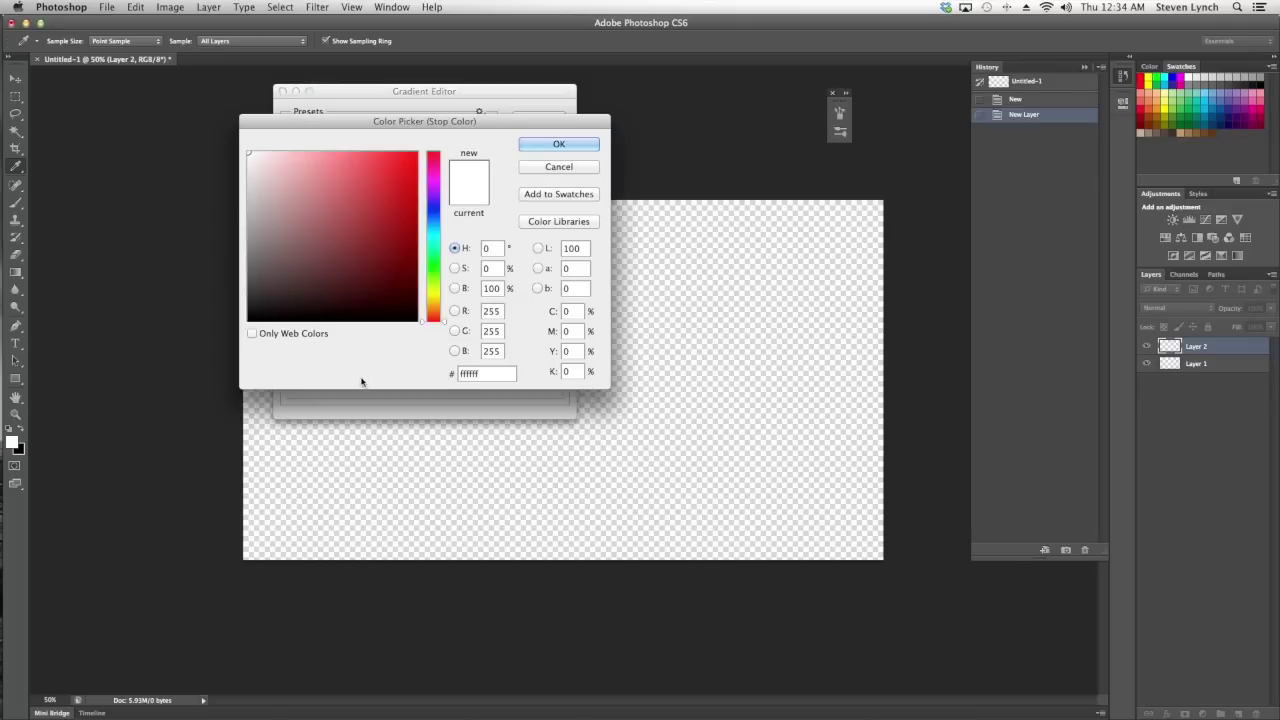
{"action": "left_click", "coordinate": [435, 177]}
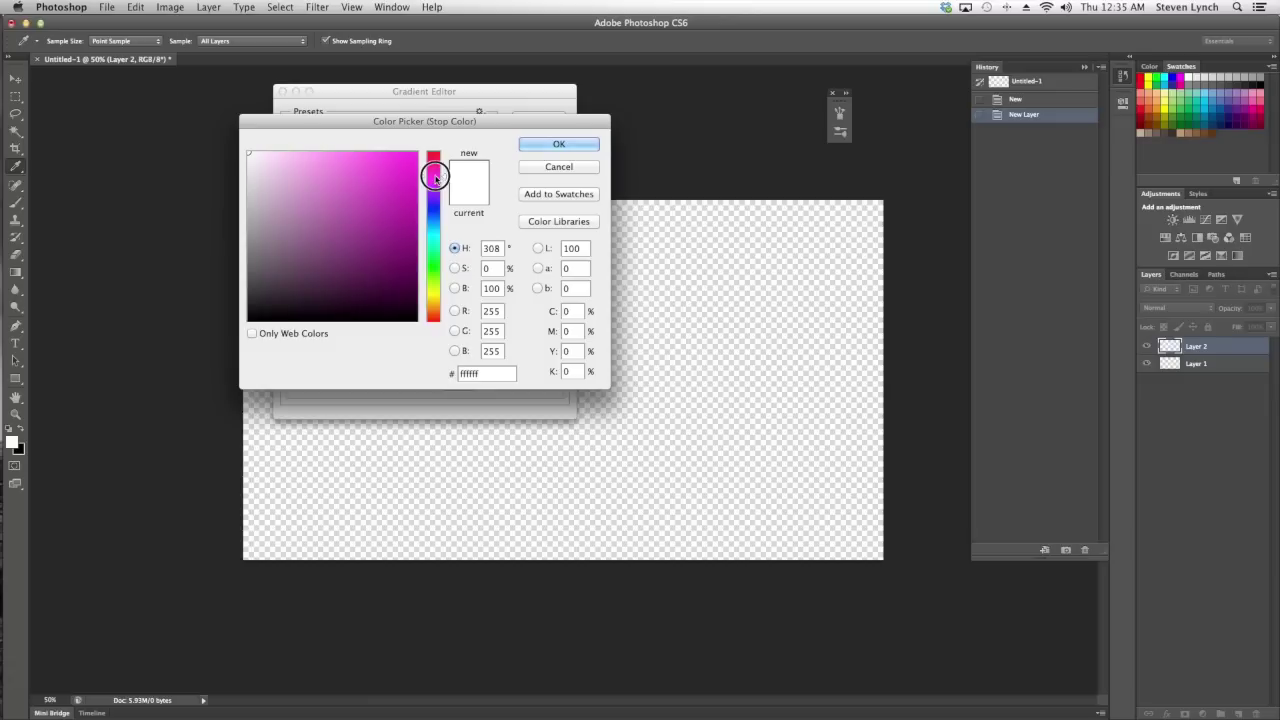
{"action": "left_click", "coordinate": [368, 175]}
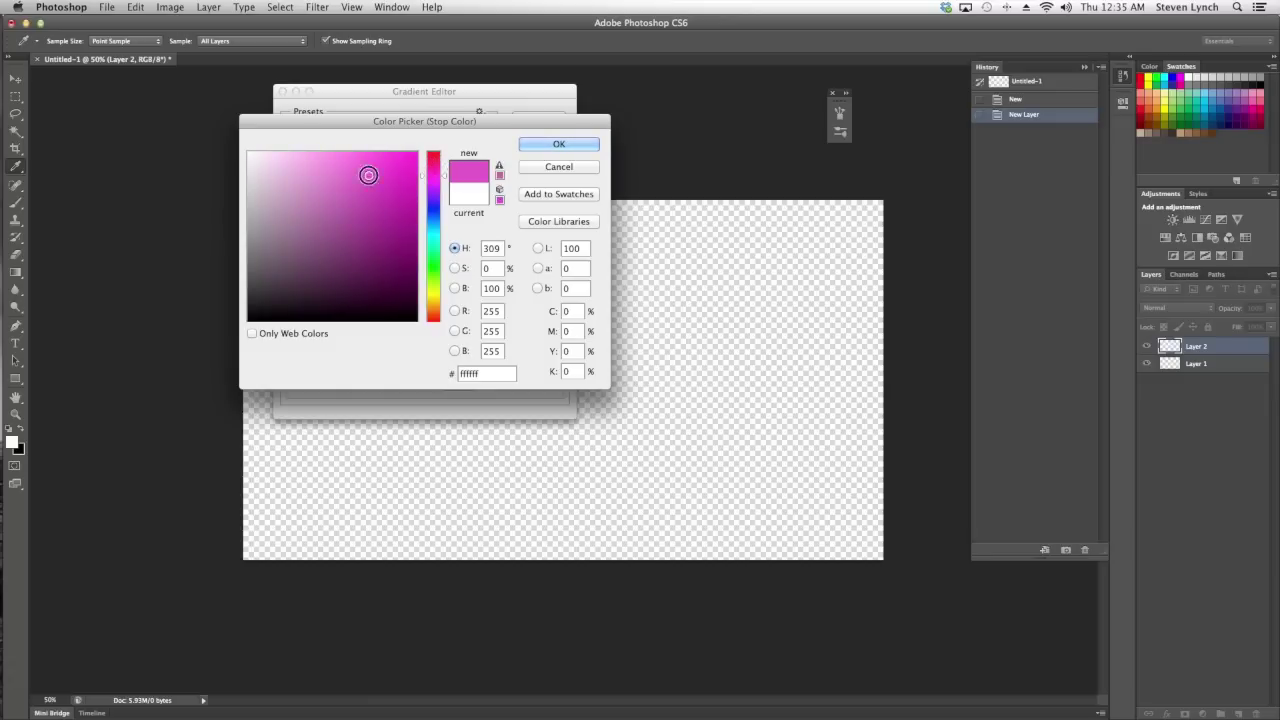
{"action": "left_click_drag", "start_coordinate": [368, 175], "coordinate": [323, 150]}
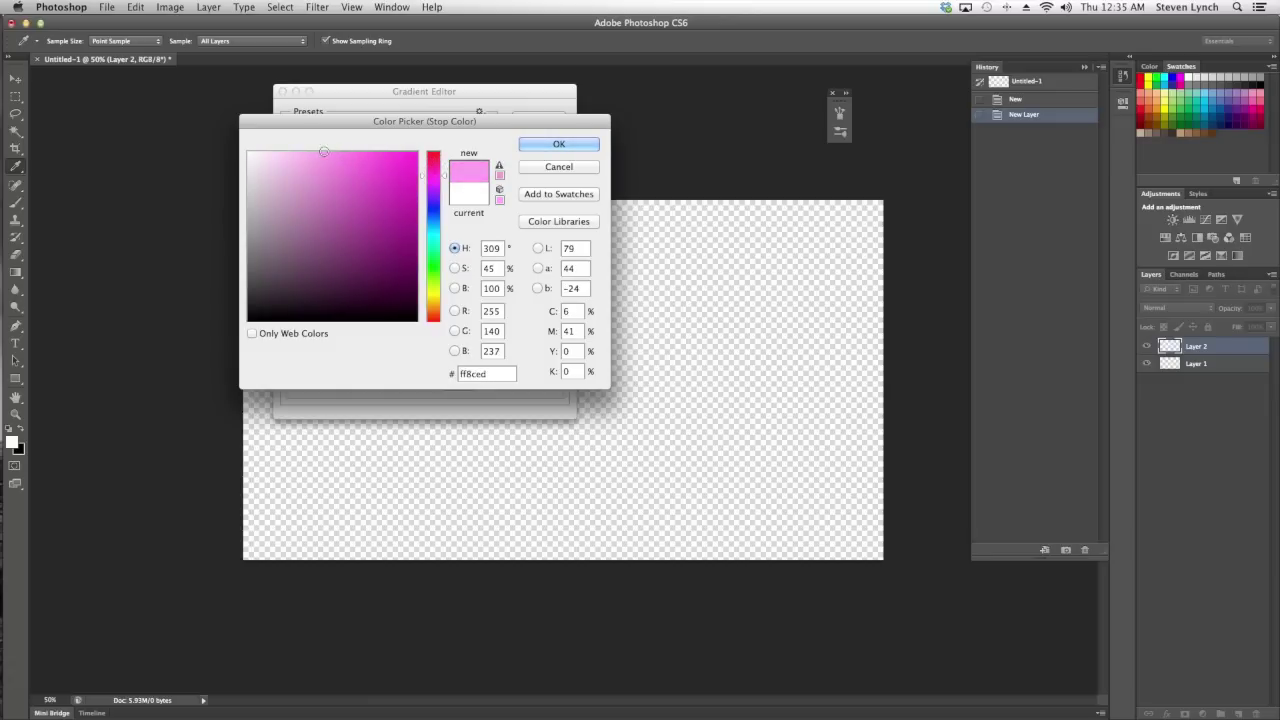
{"action": "left_click", "coordinate": [499, 200]}
{"action": "left_click", "coordinate": [562, 145]}
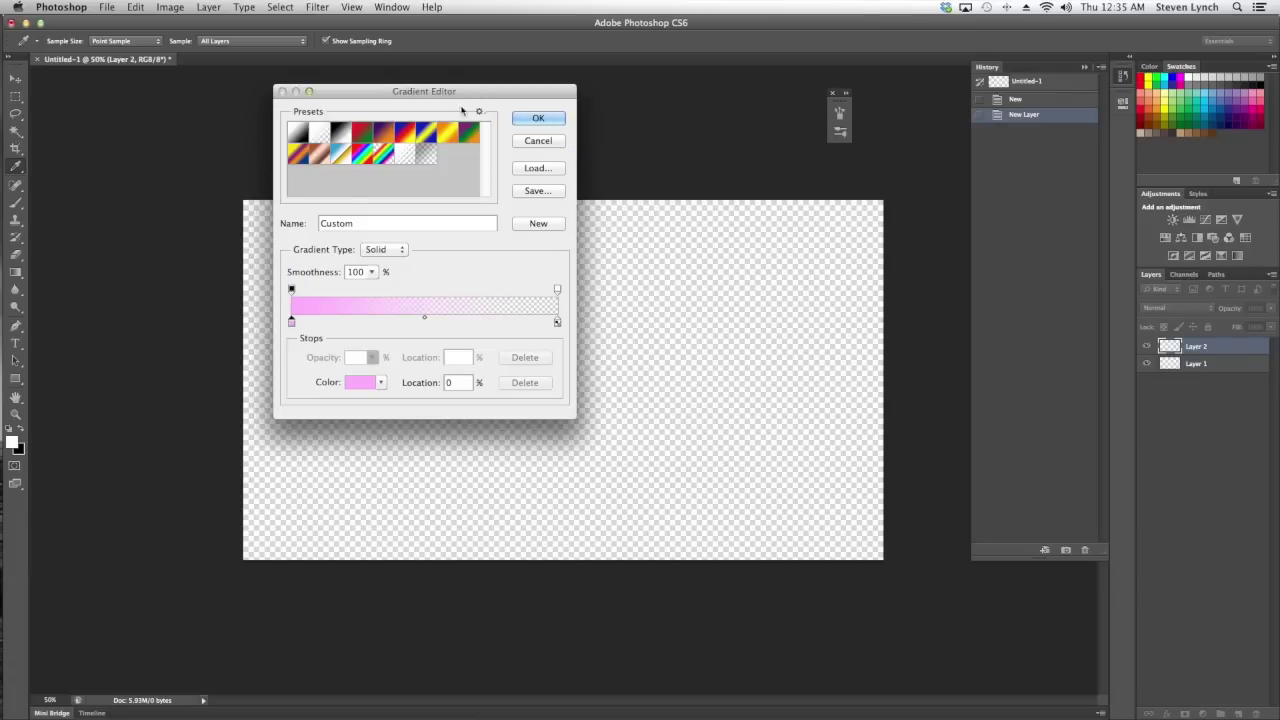
{"action": "left_click", "coordinate": [541, 122]}
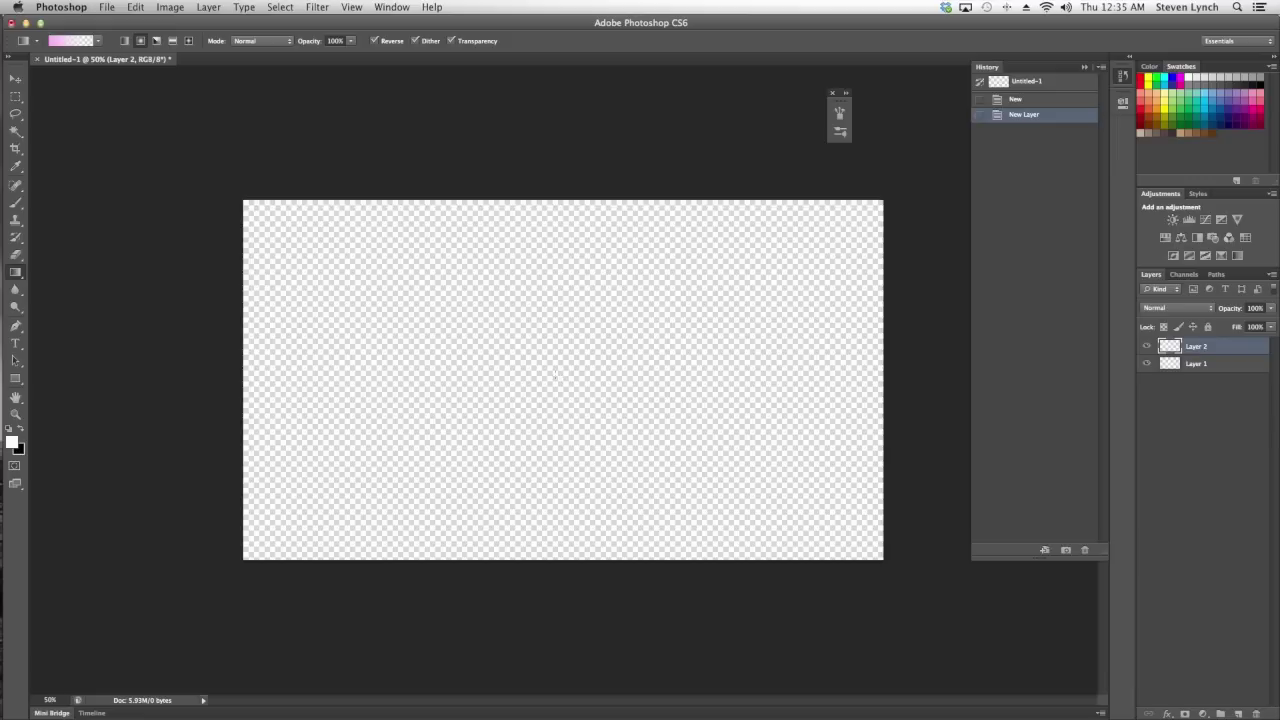
Draw the gradient from the canvas centre outward, redraw it after undoing, then add Layer 3
{"action": "left_click_drag", "start_coordinate": [543, 369], "coordinate": [884, 397]}
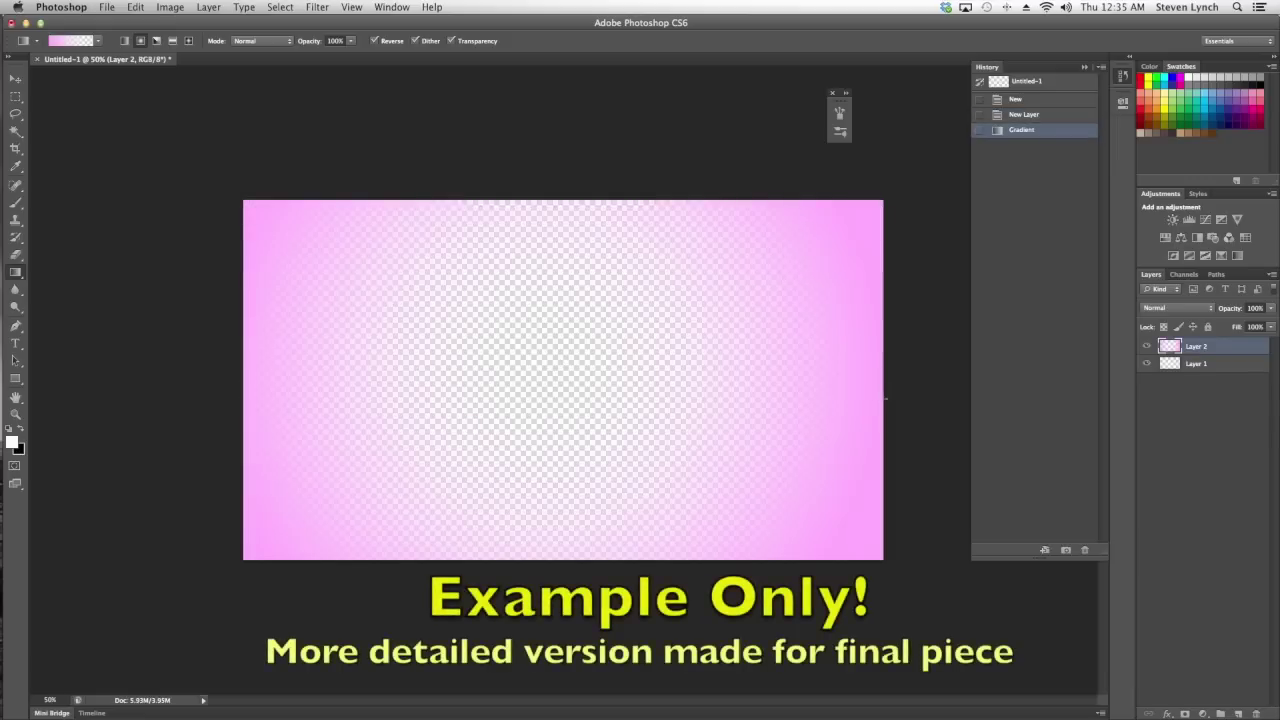
{"action": "key", "text": "super+z"}
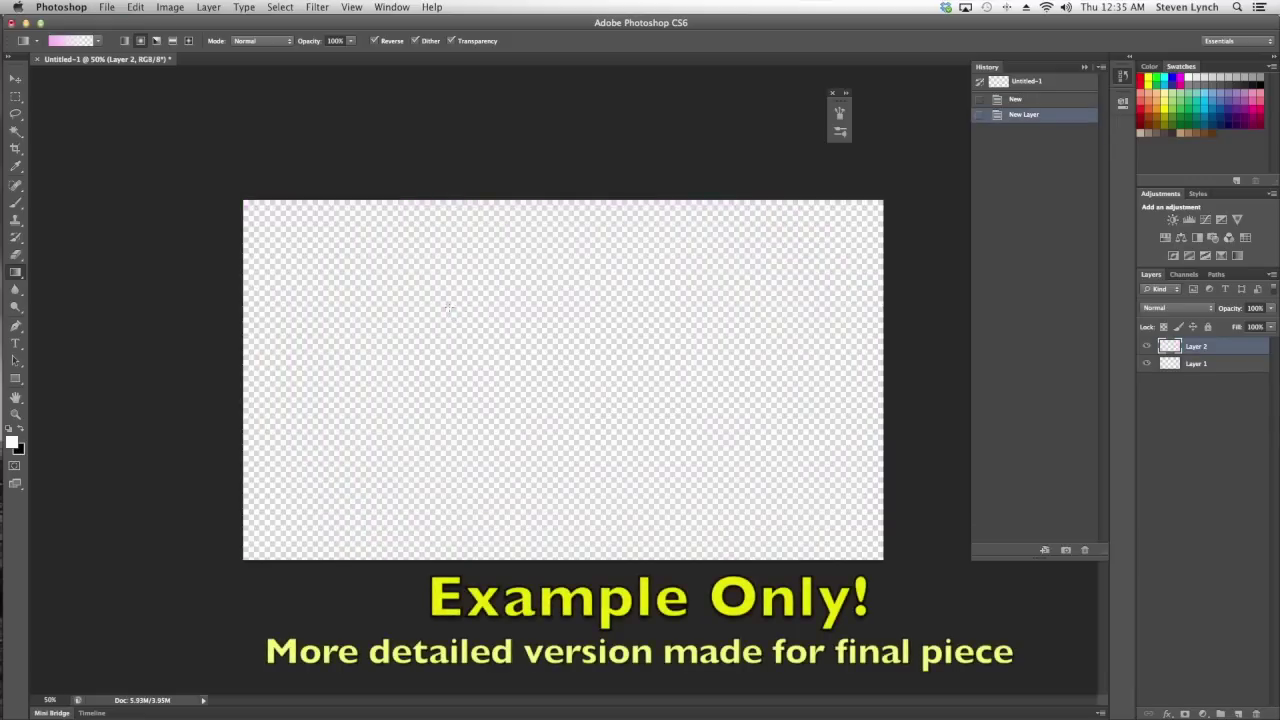
{"action": "left_click_drag", "start_coordinate": [558, 377], "coordinate": [838, 409]}
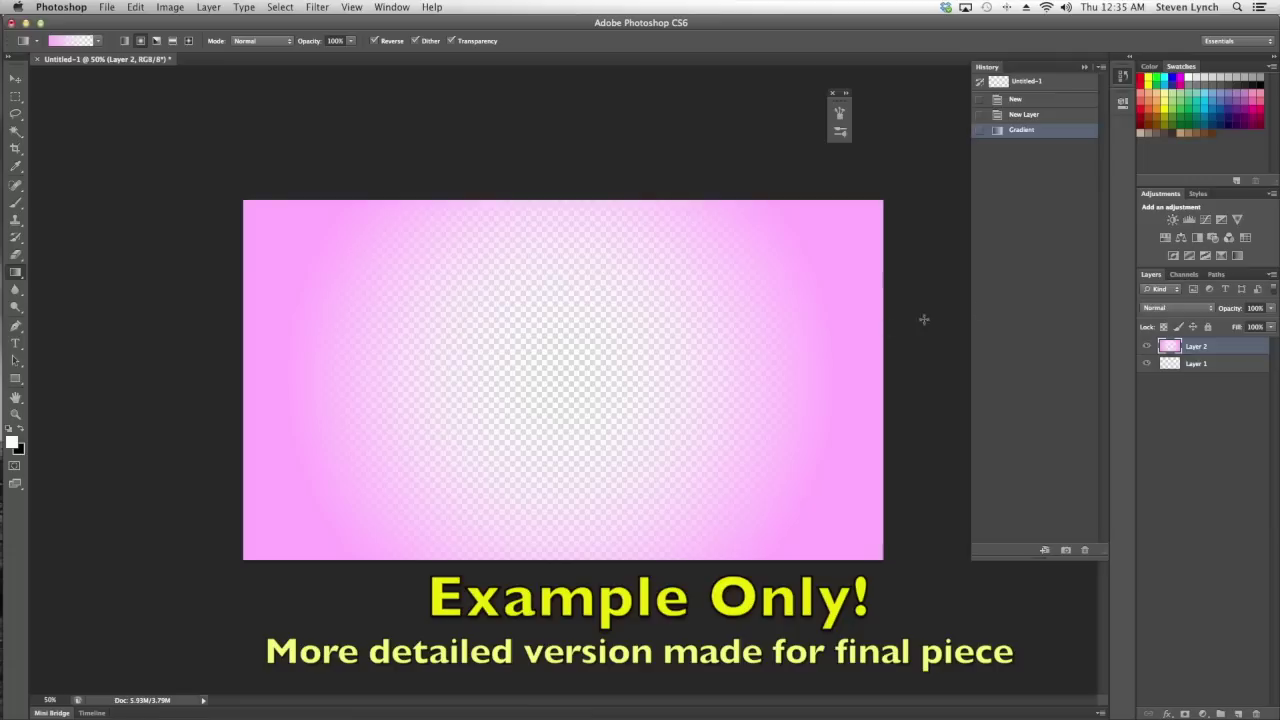
{"action": "left_click", "coordinate": [1239, 713]}
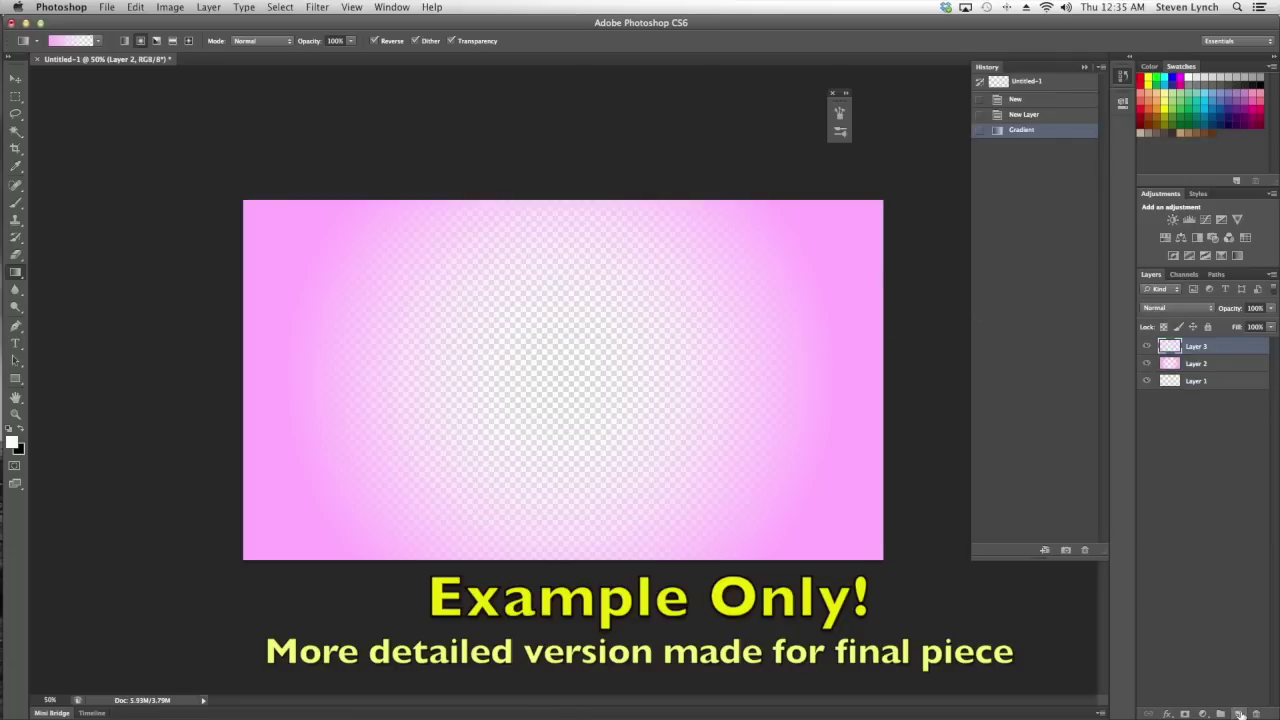
Choose a snowflake shape from the Brush tool's preset picker
{"action": "key", "text": "b"}
{"action": "left_click", "coordinate": [66, 41]}
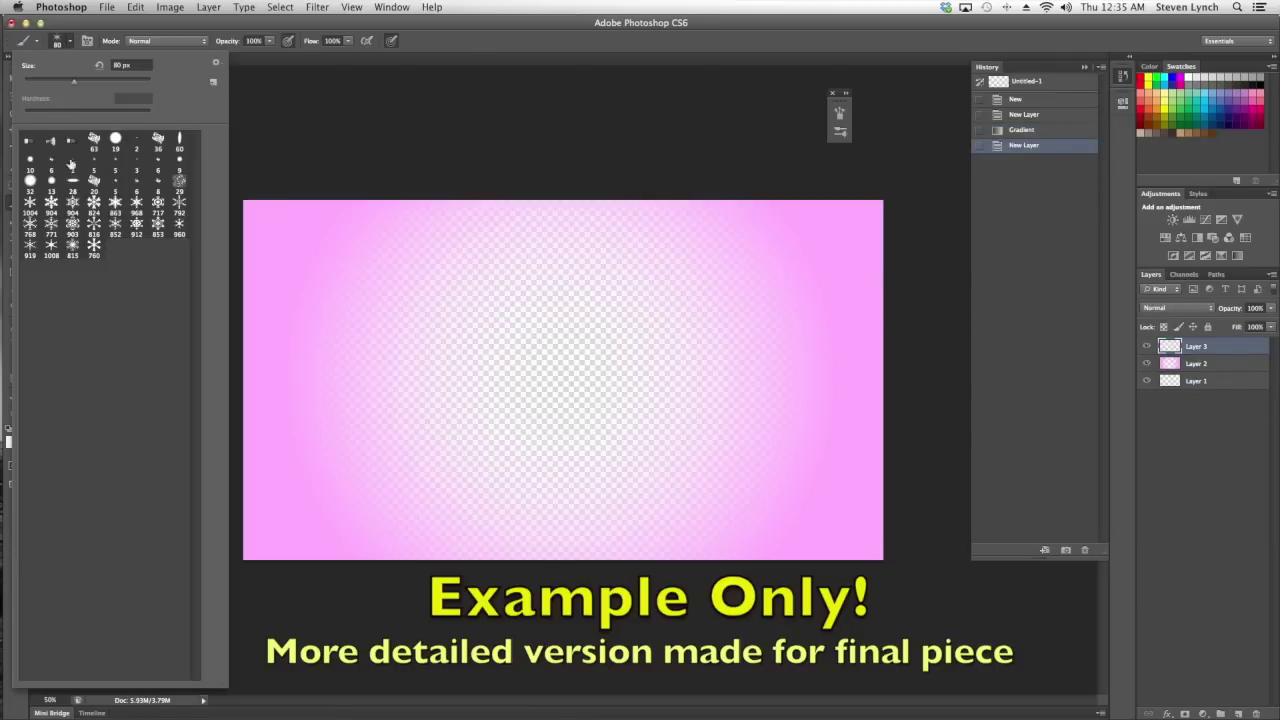
{"action": "left_click", "coordinate": [136, 226]}
{"action": "left_click", "coordinate": [843, 420]}
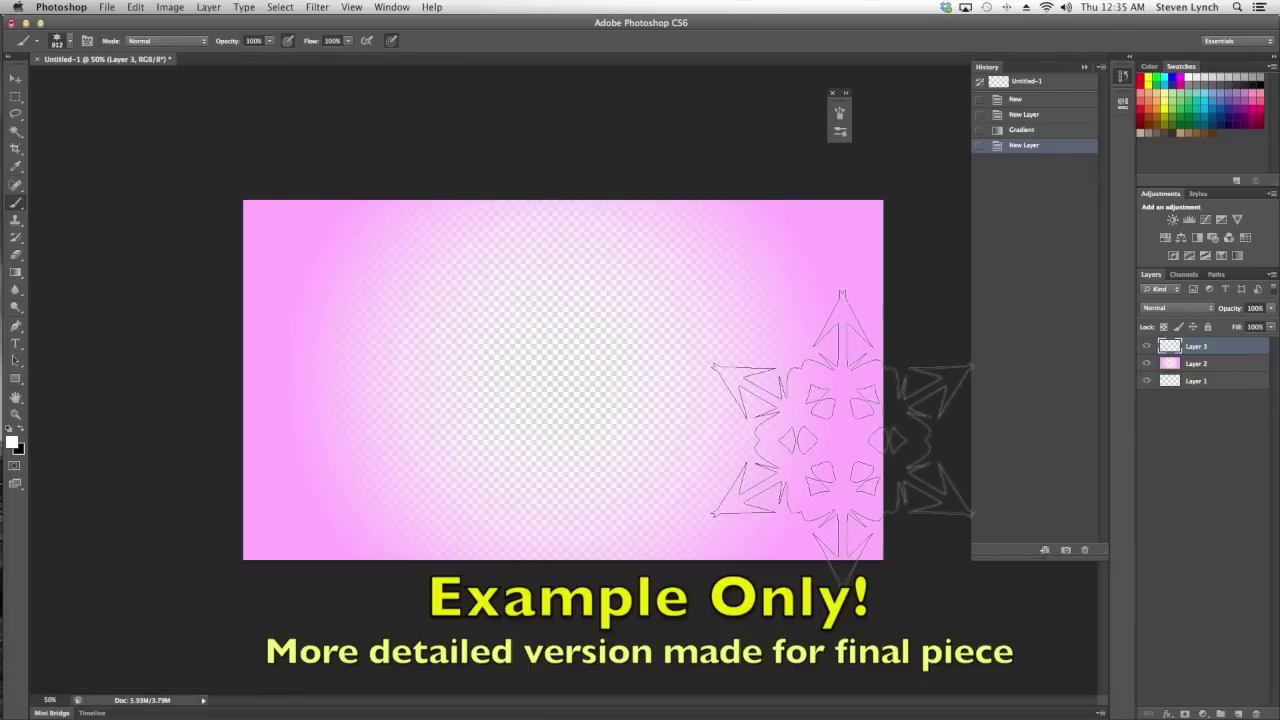
Stamp snowflakes at sizes 150, 100, 60, 80 and 100 around the upper and lower corners
{"action": "key", "text": "bracketleft"}
{"action": "key", "text": "bracketleft"}
{"action": "key", "text": "bracketleft"}
{"action": "key", "text": "bracketleft"}
{"action": "key", "text": "bracketleft"}
{"action": "key", "text": "bracketleft"}
{"action": "key", "text": "bracketleft"}
{"action": "key", "text": "bracketleft"}
{"action": "key", "text": "bracketleft"}
{"action": "key", "text": "bracketleft"}
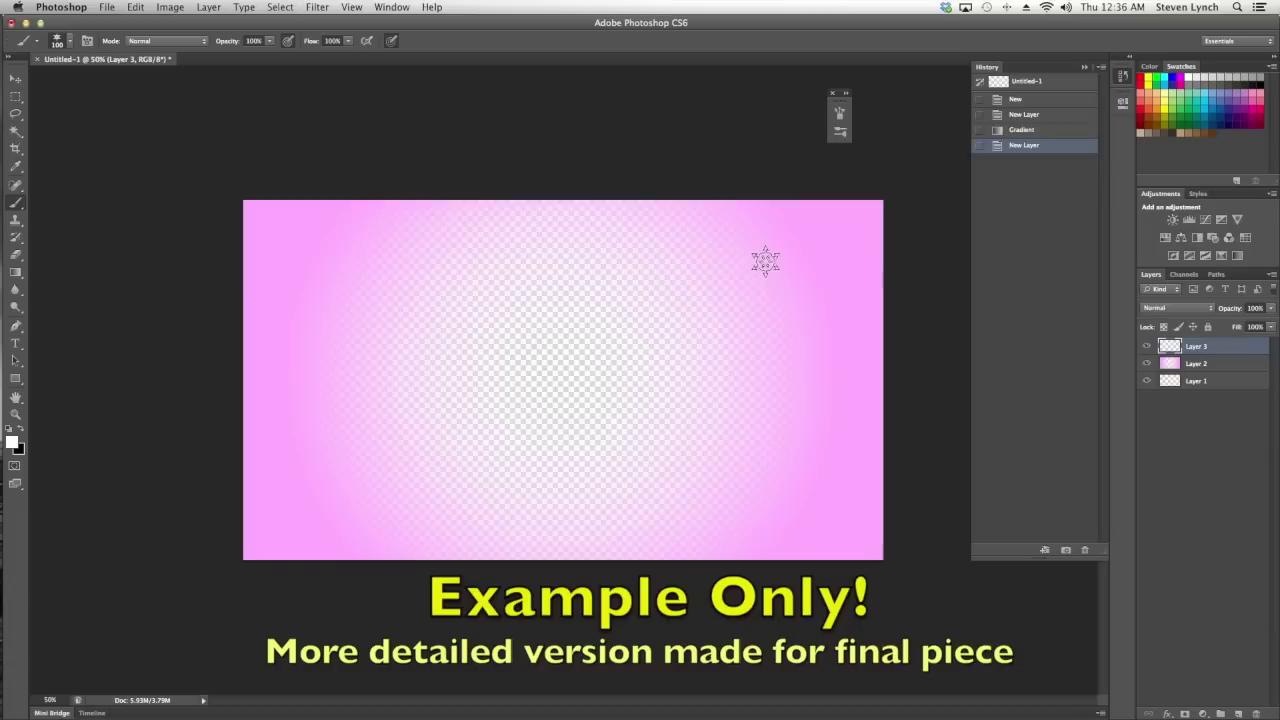
{"action": "key", "text": "bracketright"}
{"action": "left_click", "coordinate": [770, 258]}
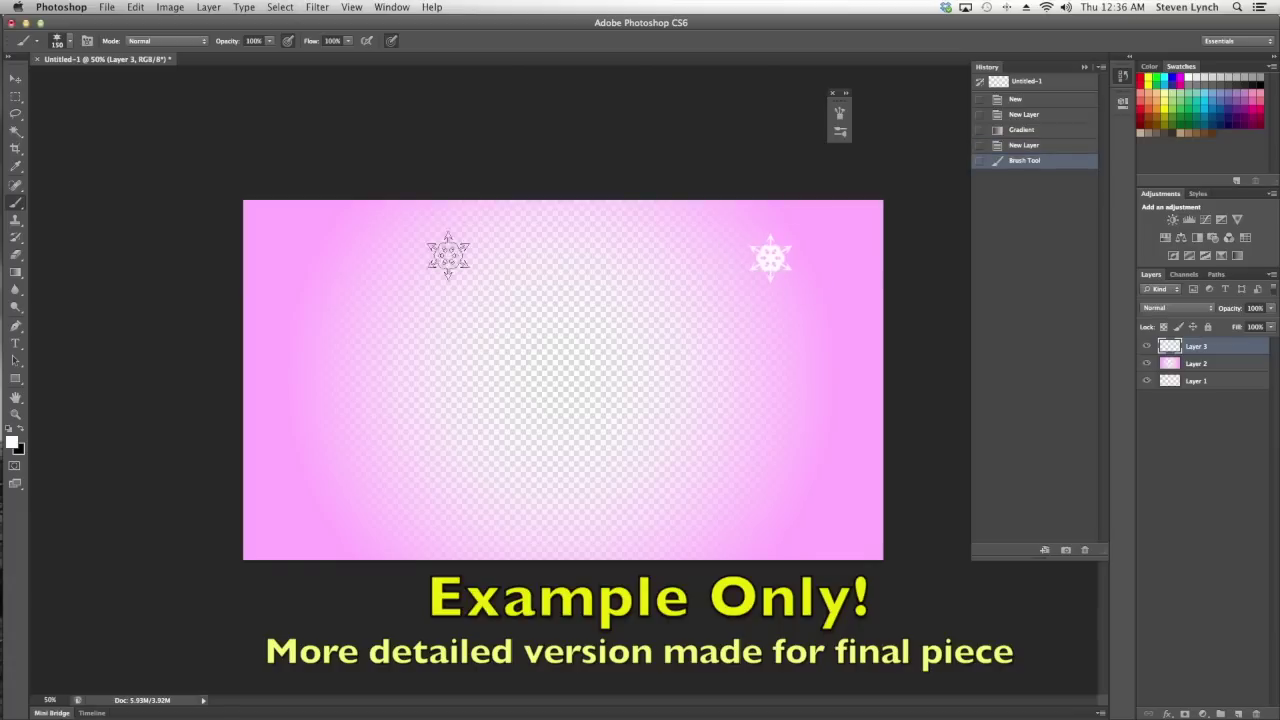
{"action": "key", "text": "bracketleft"}
{"action": "key", "text": "bracketleft"}
{"action": "left_click", "coordinate": [715, 508]}
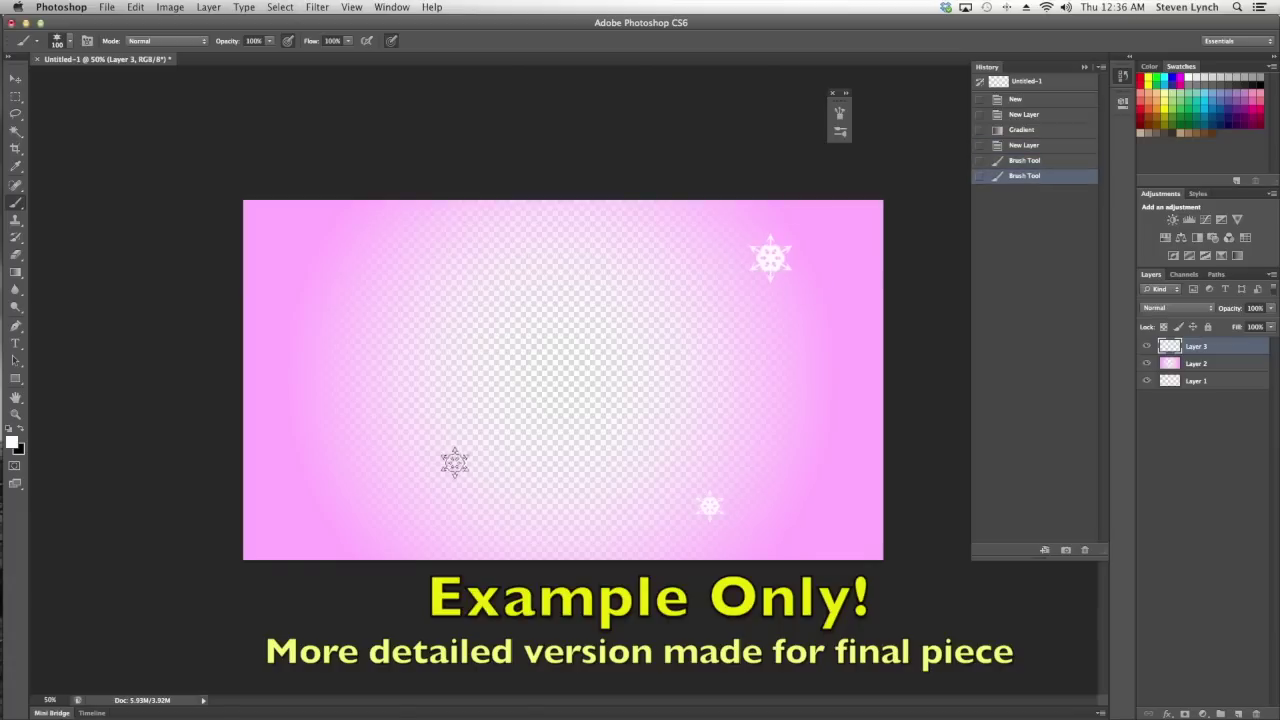
{"action": "key", "text": "bracketleft"}
{"action": "key", "text": "bracketleft"}
{"action": "key", "text": "bracketleft"}
{"action": "key", "text": "bracketleft"}
{"action": "left_click", "coordinate": [352, 243]}
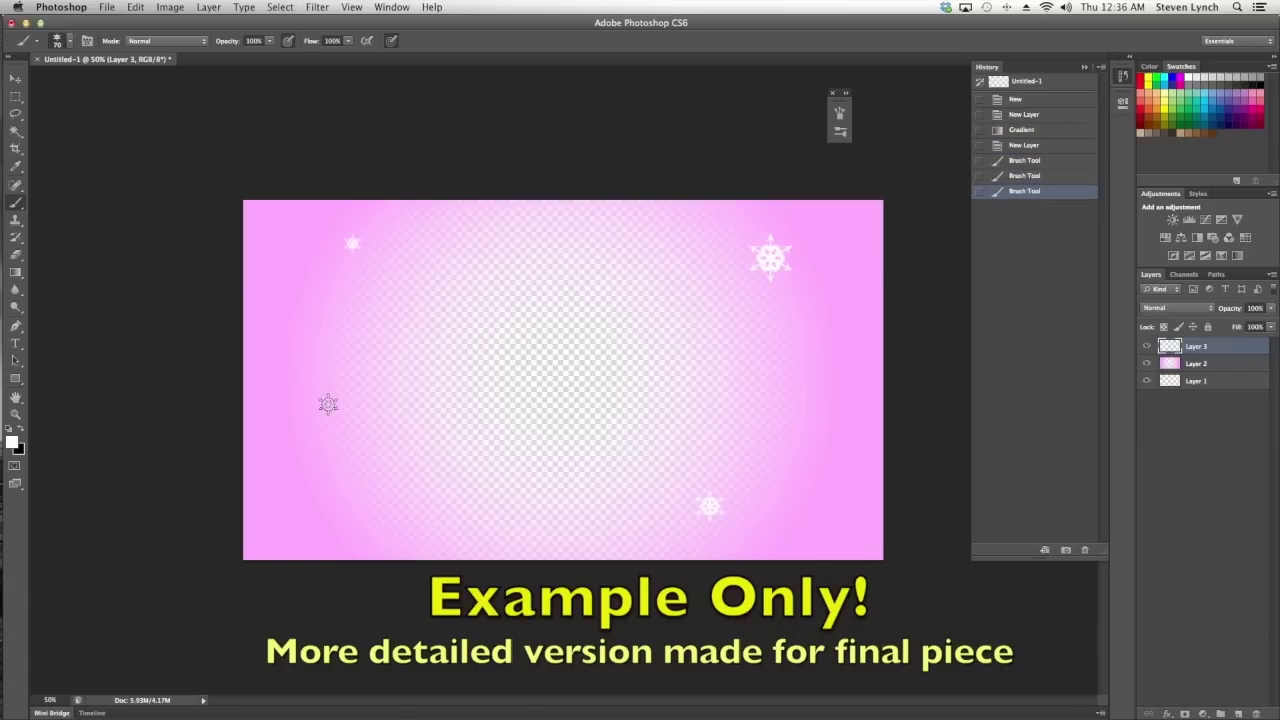
{"action": "key", "text": "bracketright"}
{"action": "key", "text": "bracketright"}
{"action": "left_click", "coordinate": [321, 442]}
{"action": "key", "text": "bracketright"}
{"action": "key", "text": "bracketright"}
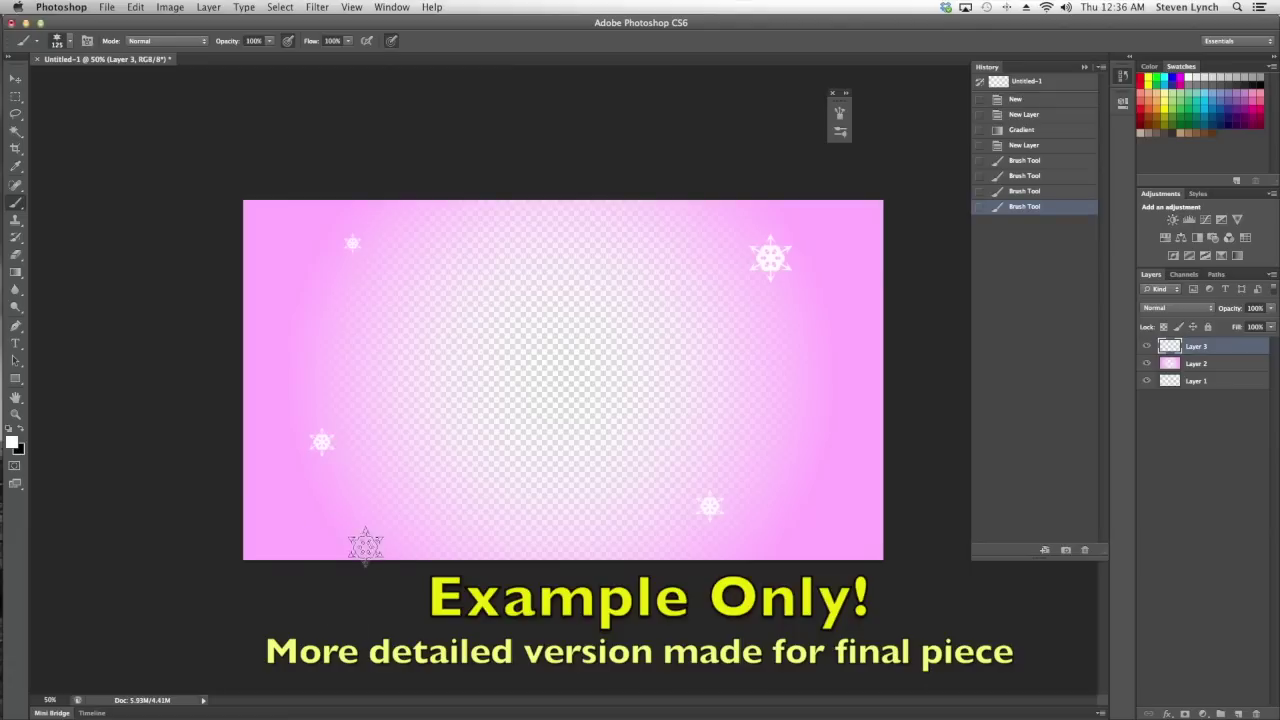
{"action": "left_click", "coordinate": [366, 520]}
Add more snowflakes at sizes 60, 125 and 90 near the top centre, left side and right edge
{"action": "key", "text": "bracketleft"}
{"action": "key", "text": "bracketleft"}
{"action": "key", "text": "bracketleft"}
{"action": "key", "text": "bracketleft"}
{"action": "left_click", "coordinate": [641, 224]}
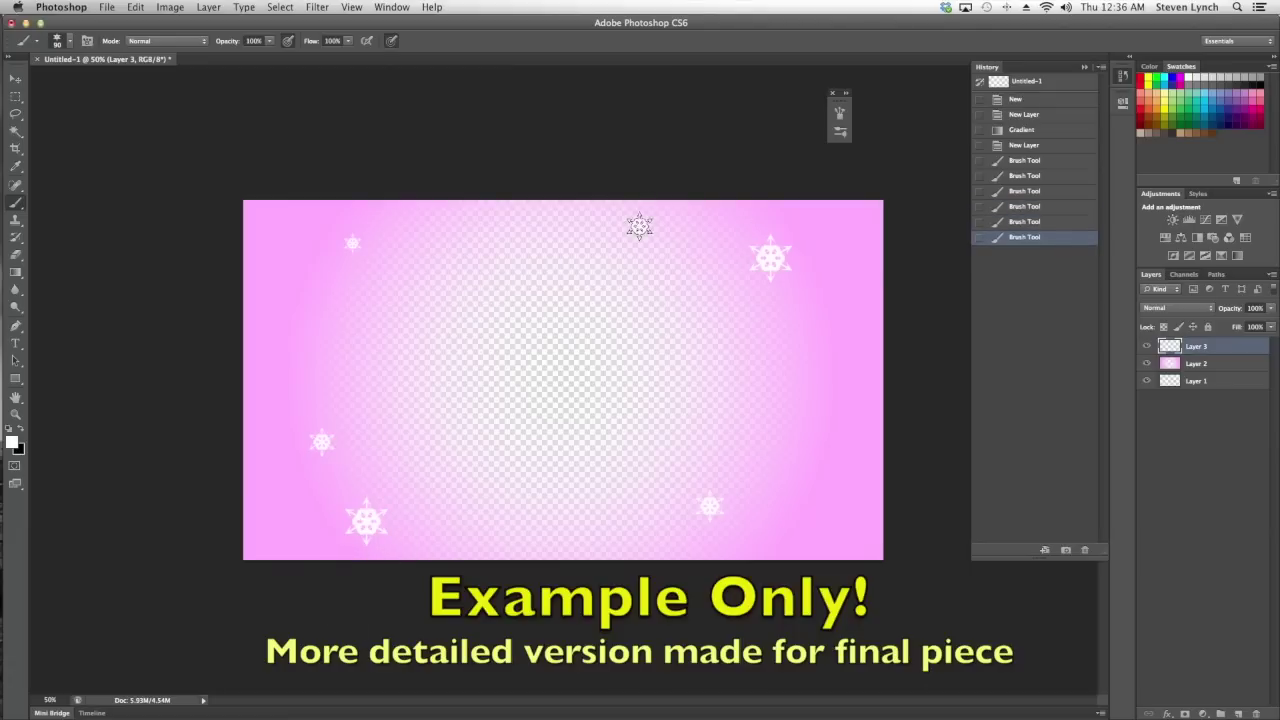
{"action": "left_click", "coordinate": [829, 341]}
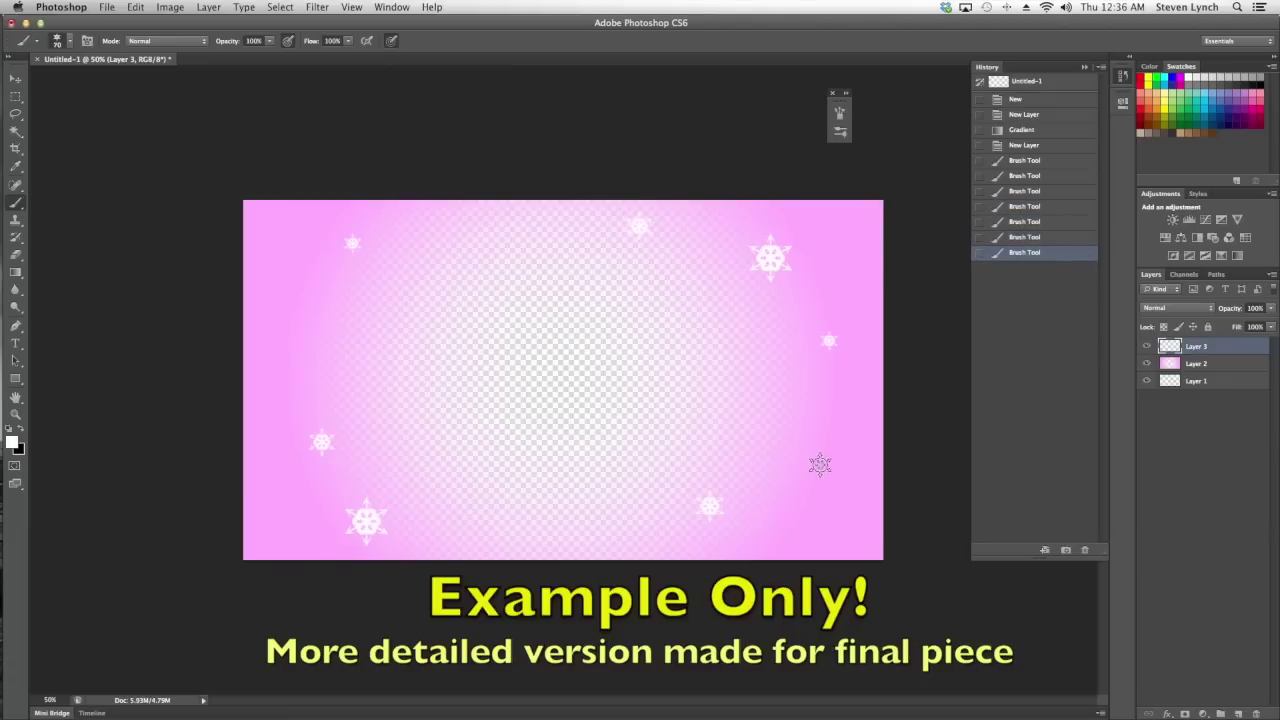
{"action": "key", "text": "bracketright"}
{"action": "key", "text": "bracketright"}
{"action": "key", "text": "bracketright"}
{"action": "key", "text": "bracketright"}
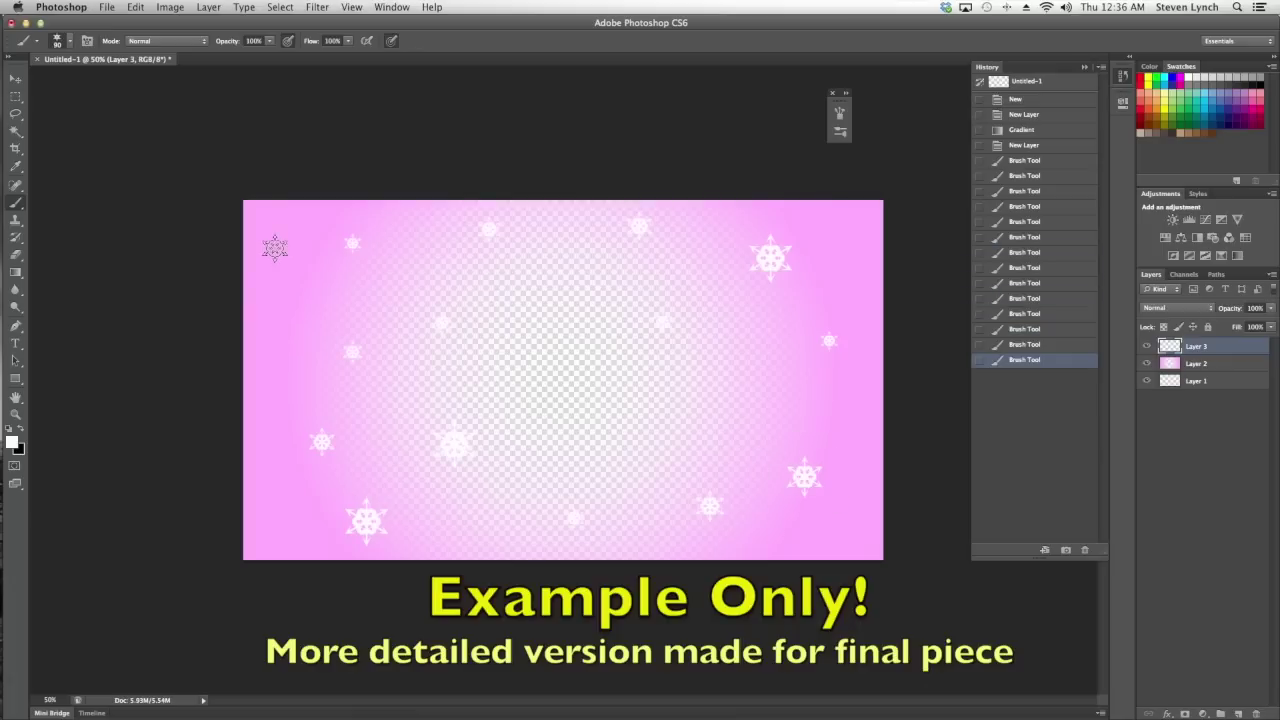
{"action": "key", "text": "bracketright"}
{"action": "key", "text": "bracketright"}
{"action": "key", "text": "bracketright"}
{"action": "key", "text": "bracketright"}
{"action": "left_click", "coordinate": [266, 264]}
{"action": "left_click", "coordinate": [271, 392]}
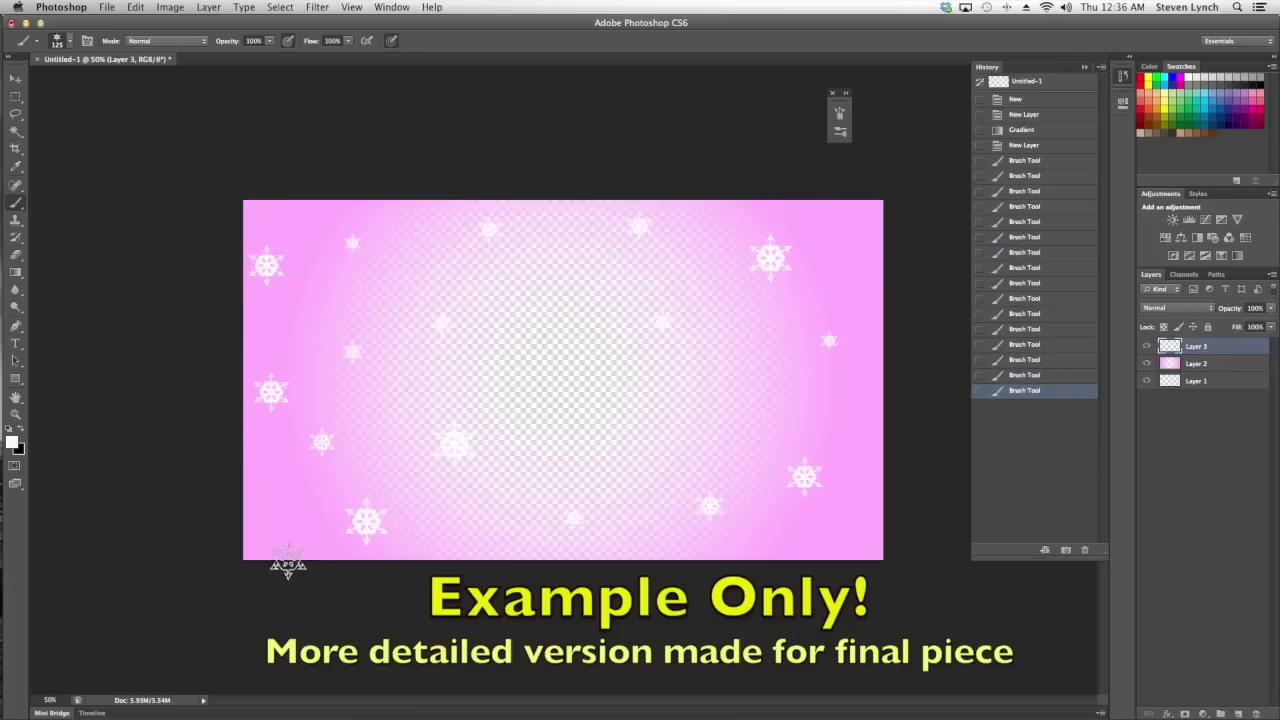
{"action": "key", "text": "bracketleft"}
{"action": "key", "text": "bracketleft"}
{"action": "left_click", "coordinate": [875, 427]}
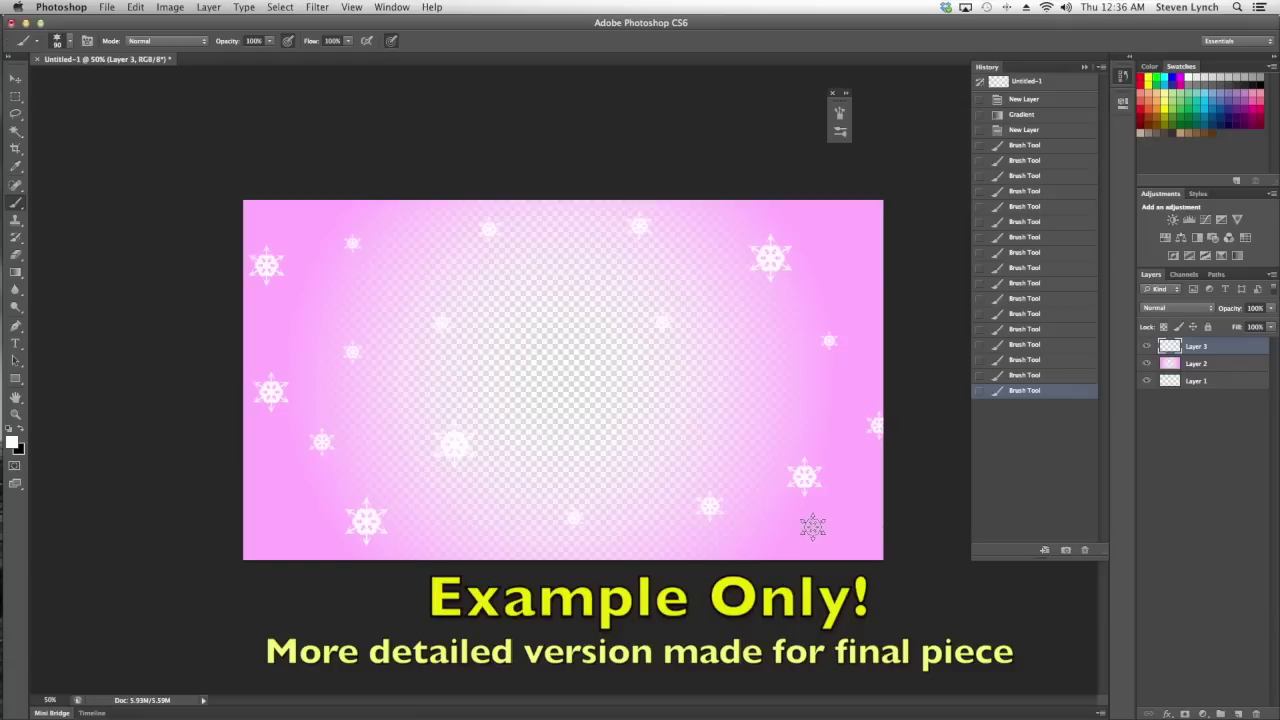
Save the document as YamieProductFrame.psd in the Movies folder
{"action": "key", "text": "super+shift+s"}
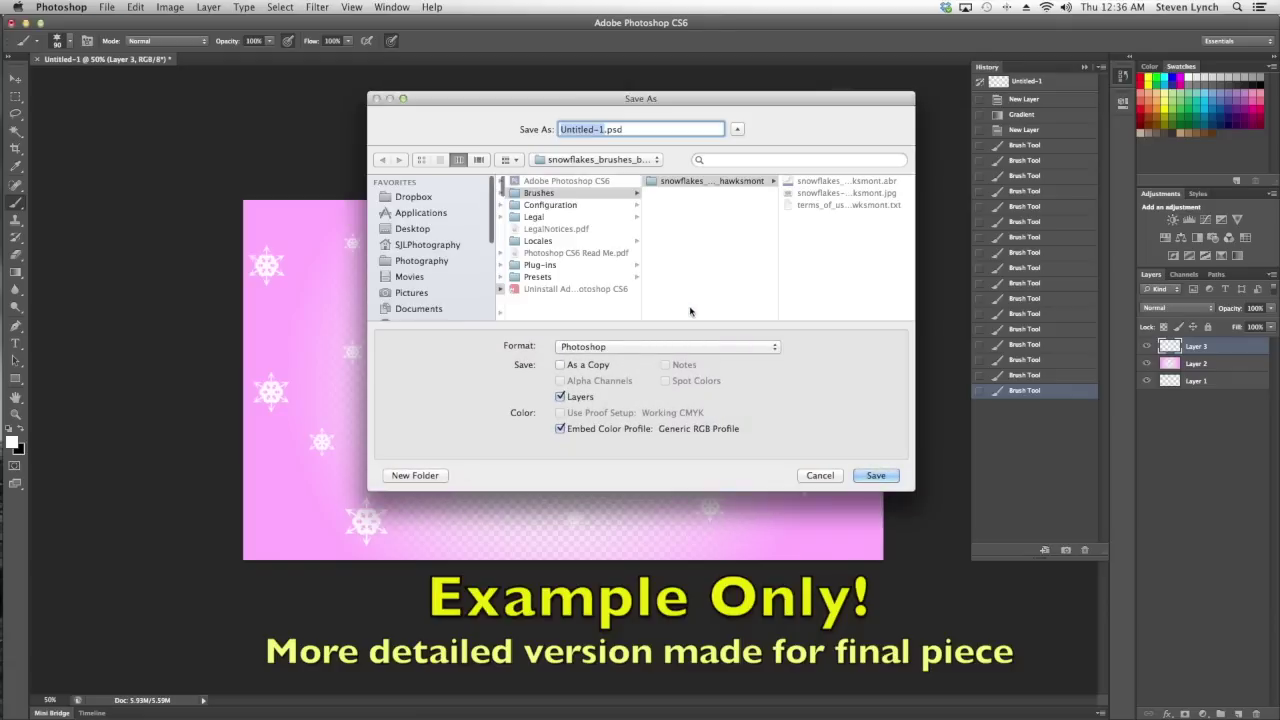
{"action": "type", "text": "Ya"}
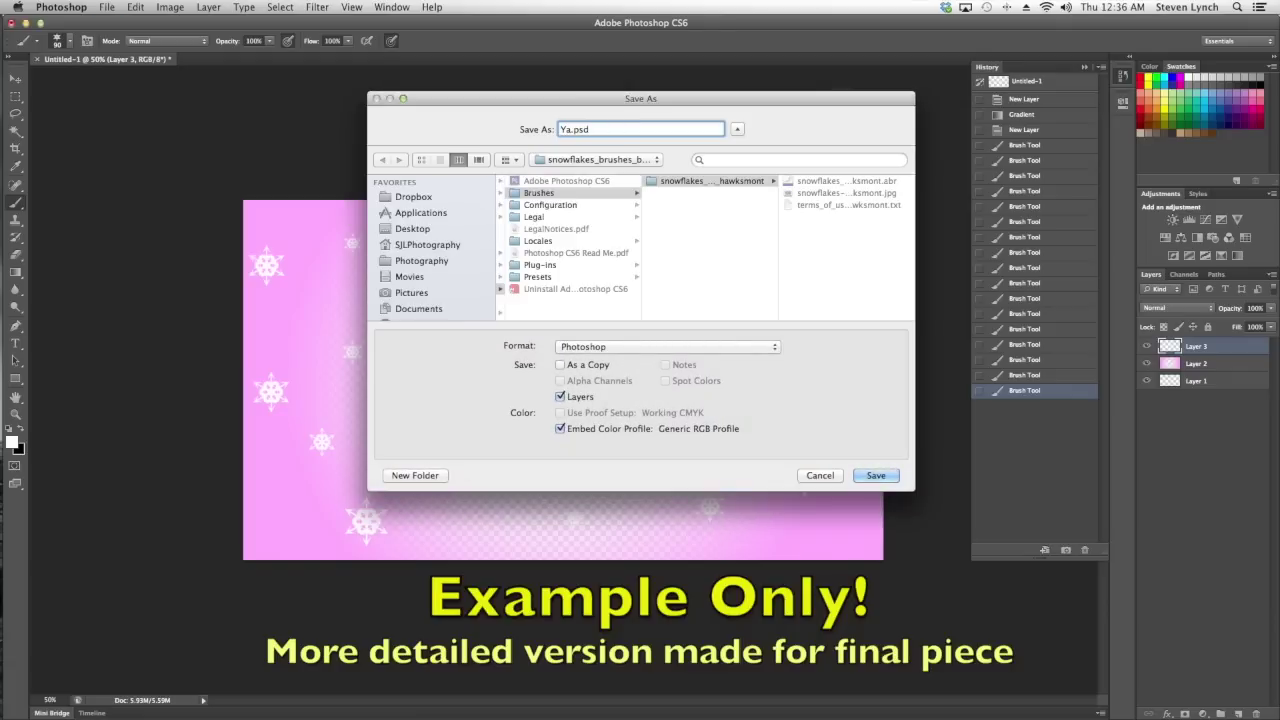
{"action": "type", "text": "mieProduct"}
{"action": "left_click", "coordinate": [410, 292]}
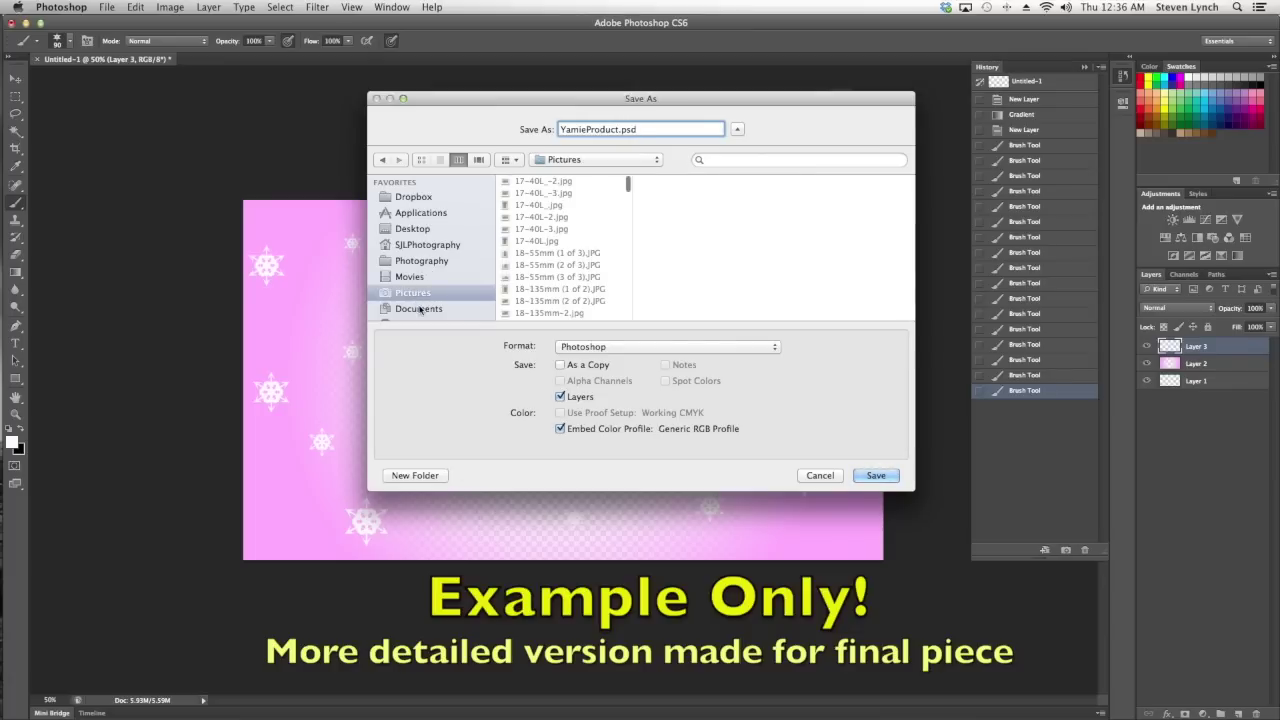
{"action": "left_click", "coordinate": [418, 277]}
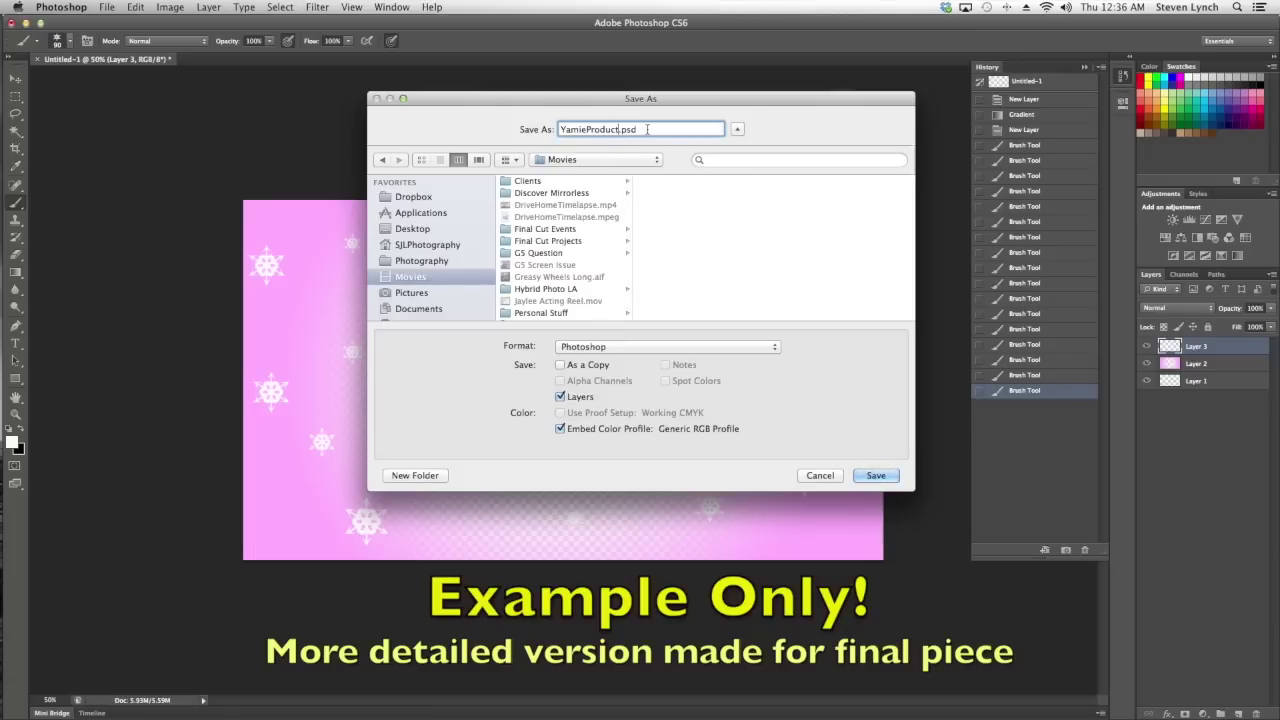
{"action": "type", "text": "Frame"}
{"action": "left_click", "coordinate": [610, 346]}
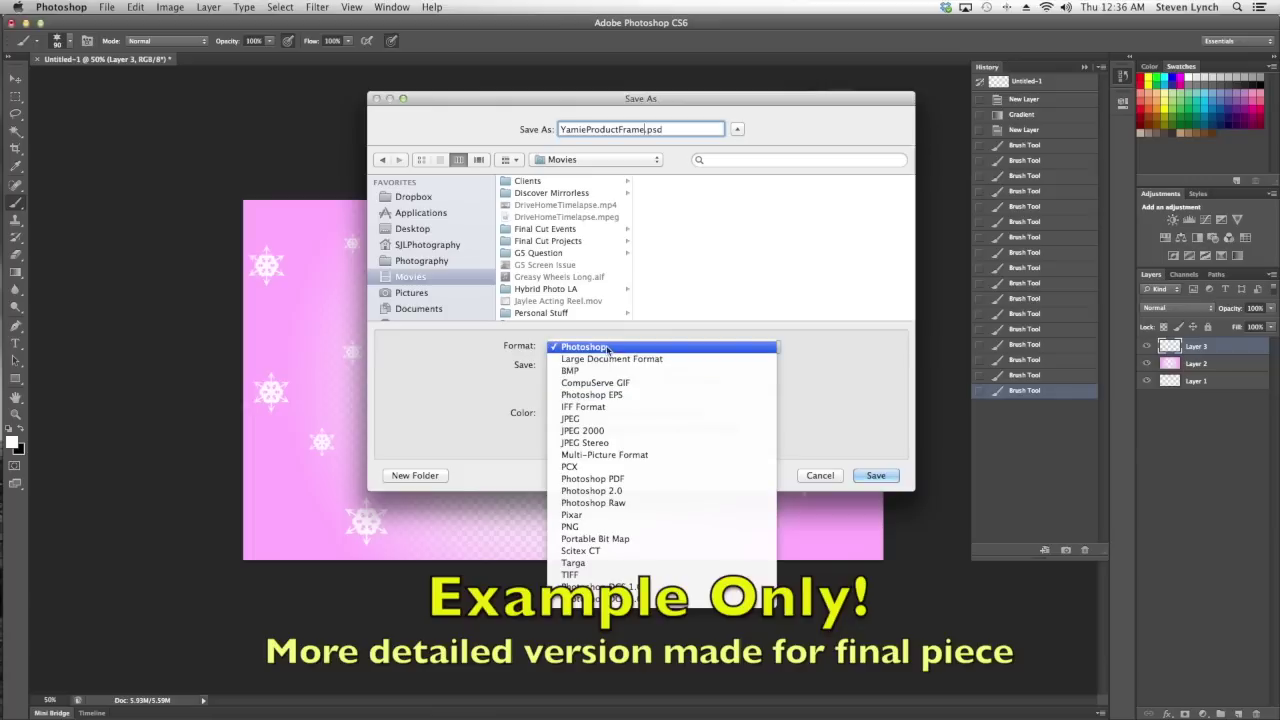
{"action": "left_click", "coordinate": [859, 475]}
{"action": "left_click", "coordinate": [874, 476]}
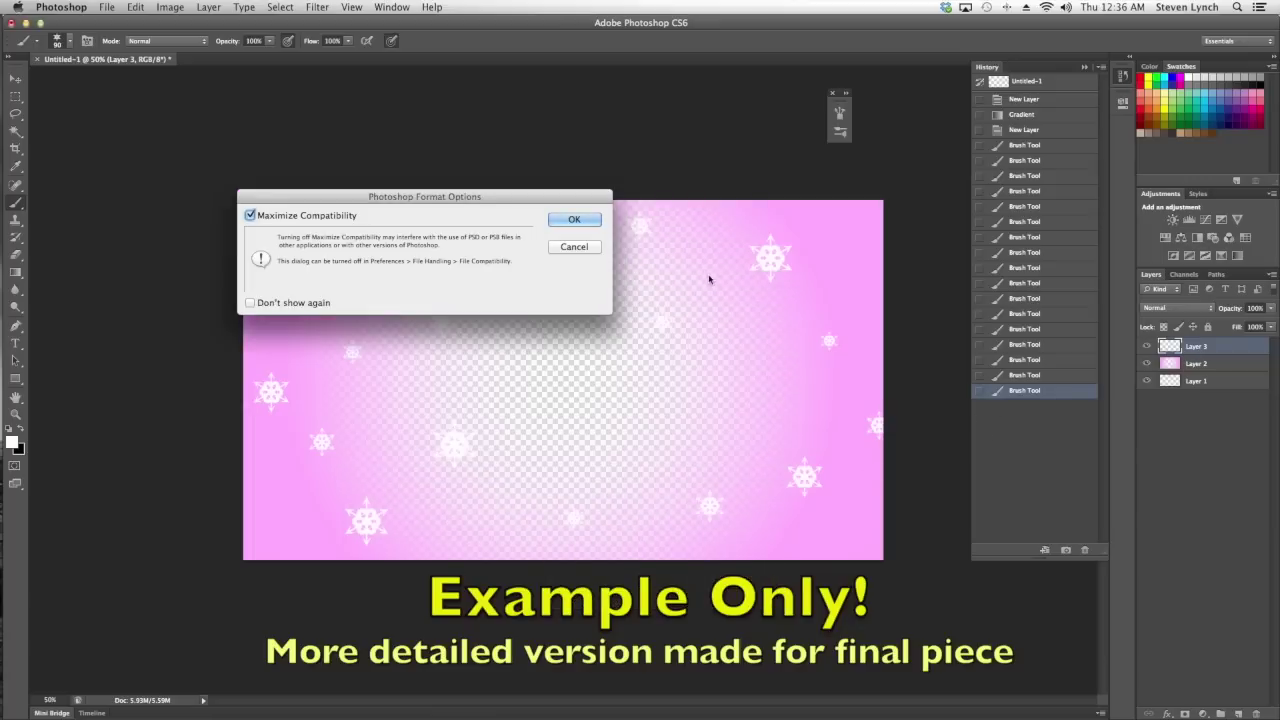
{"action": "left_click", "coordinate": [598, 220]}
Save a PNG copy, YamieProductFrame.png, with default compression and return to Premiere Pro
{"action": "key", "text": "super+shift+s"}
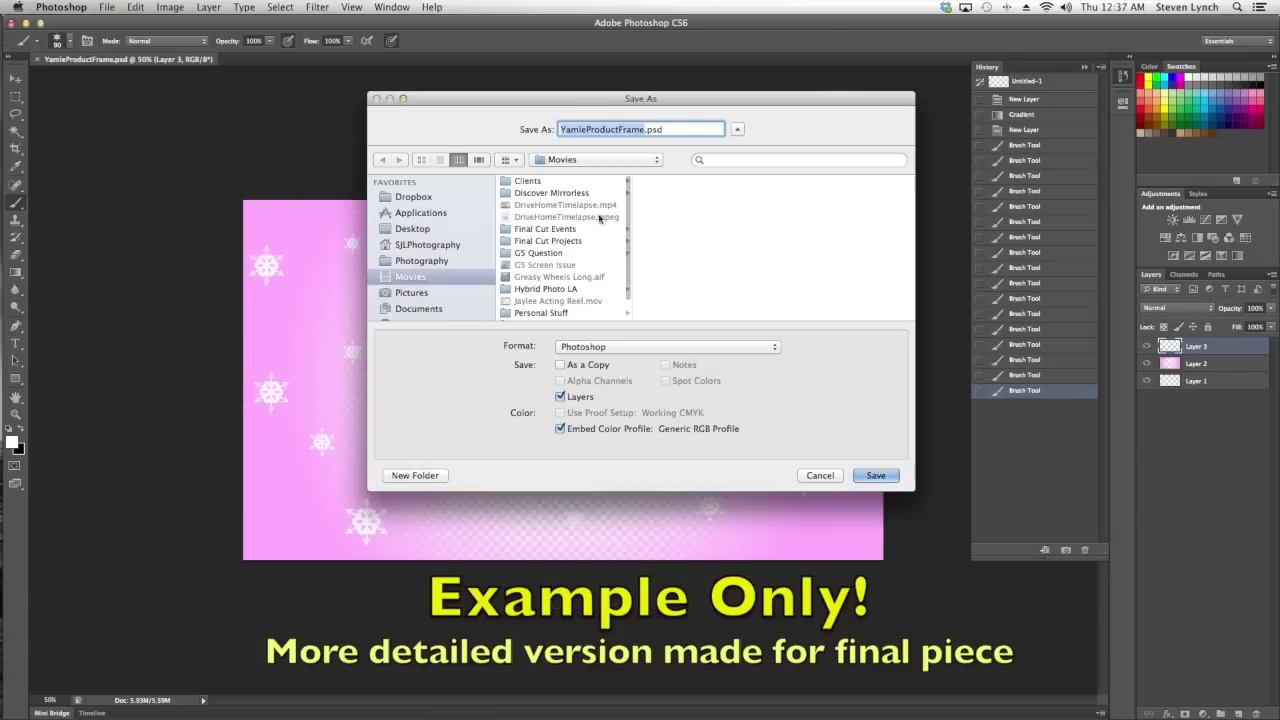
{"action": "left_click", "coordinate": [590, 350]}
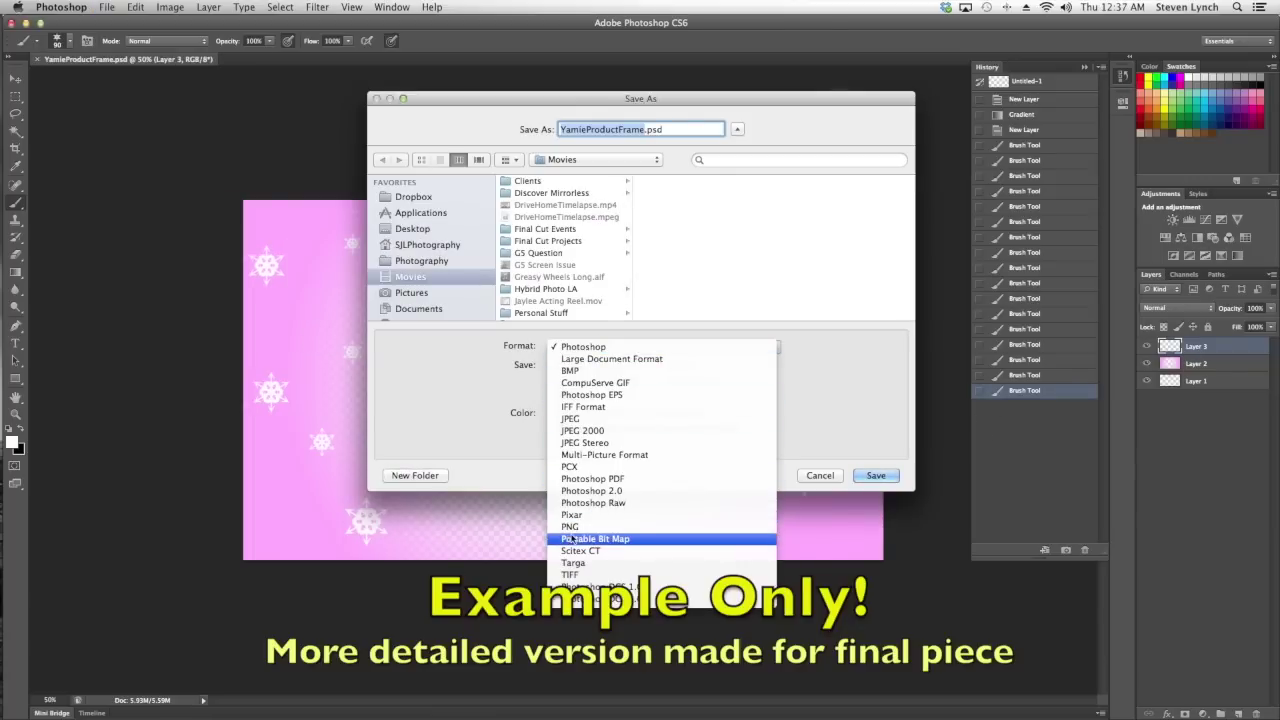
{"action": "left_click", "coordinate": [592, 527]}
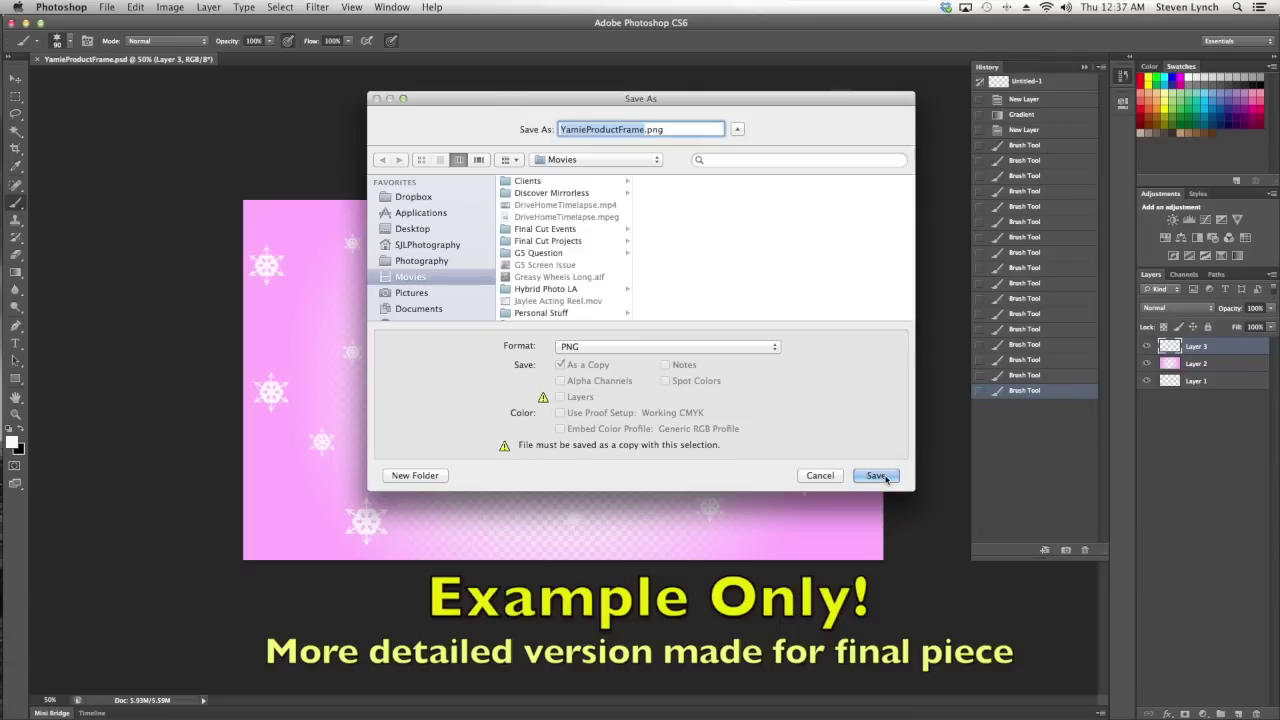
{"action": "left_click", "coordinate": [884, 478]}
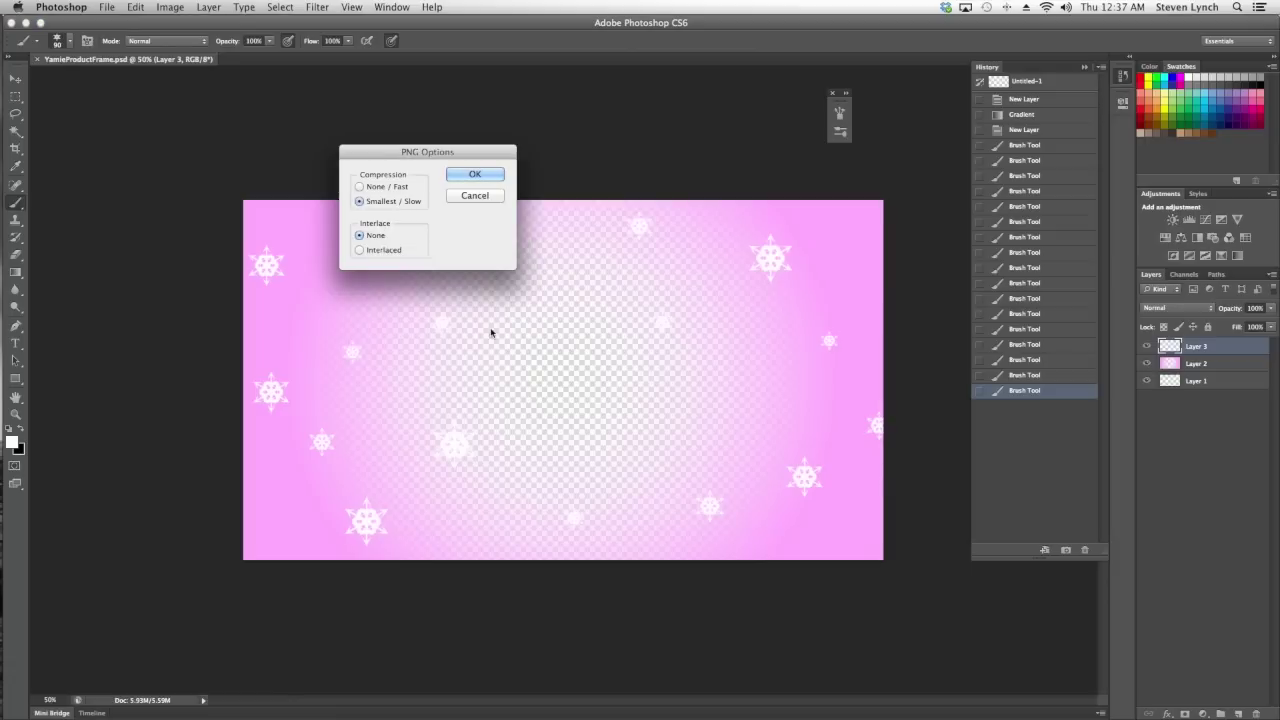
{"action": "left_click", "coordinate": [468, 176]}
{"action": "mouse_move", "coordinate": [3, 226]}
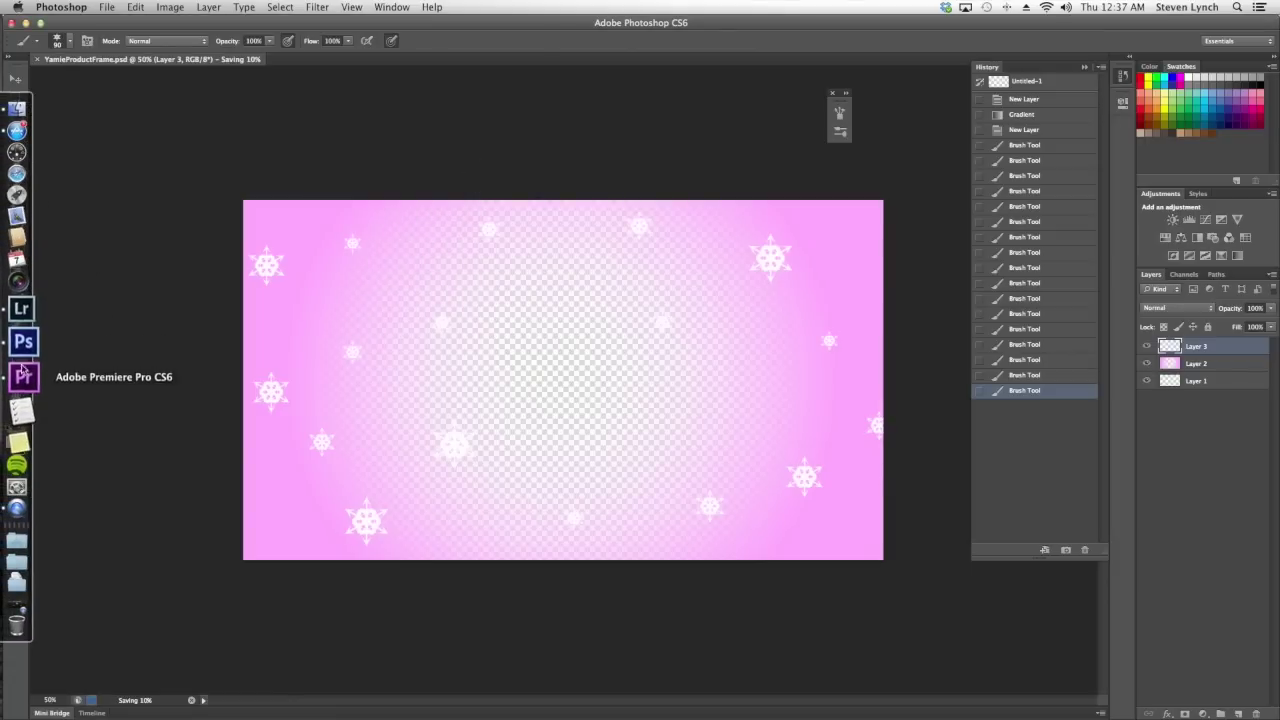
{"action": "left_click", "coordinate": [22, 374]}
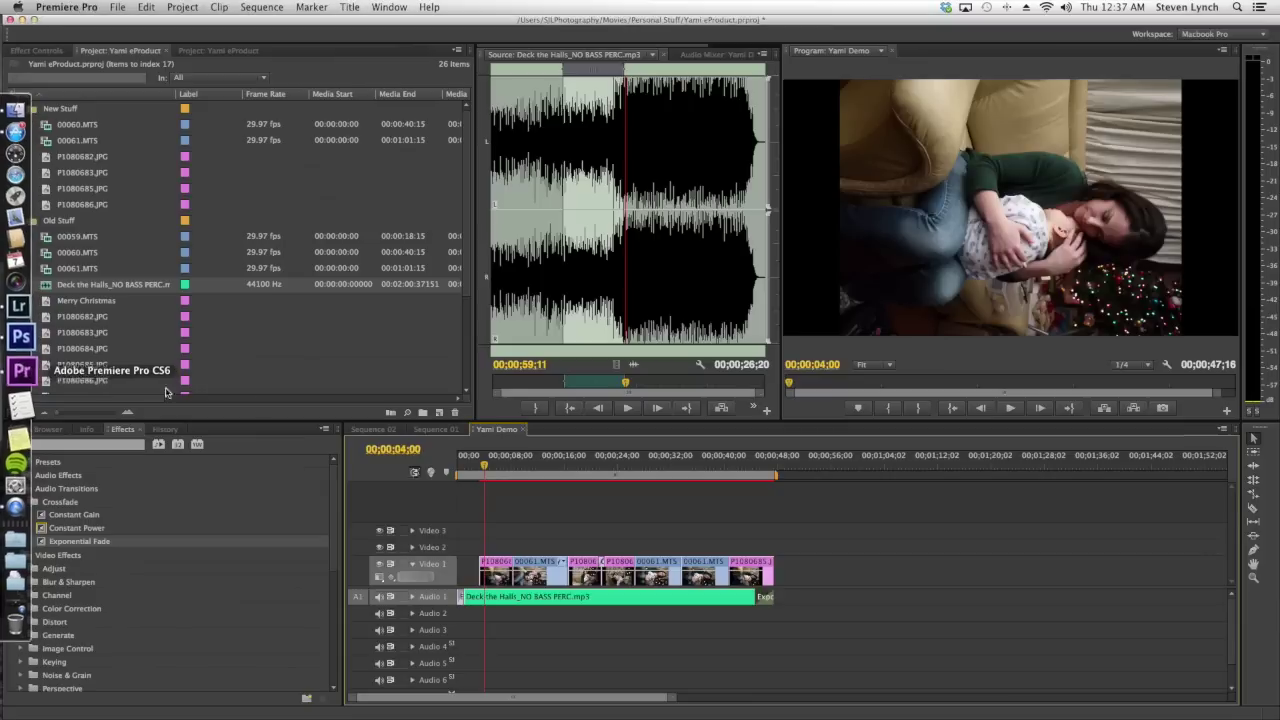
Import YamieProductFrame.png into the Premiere project
{"action": "right_click", "coordinate": [40, 115]}
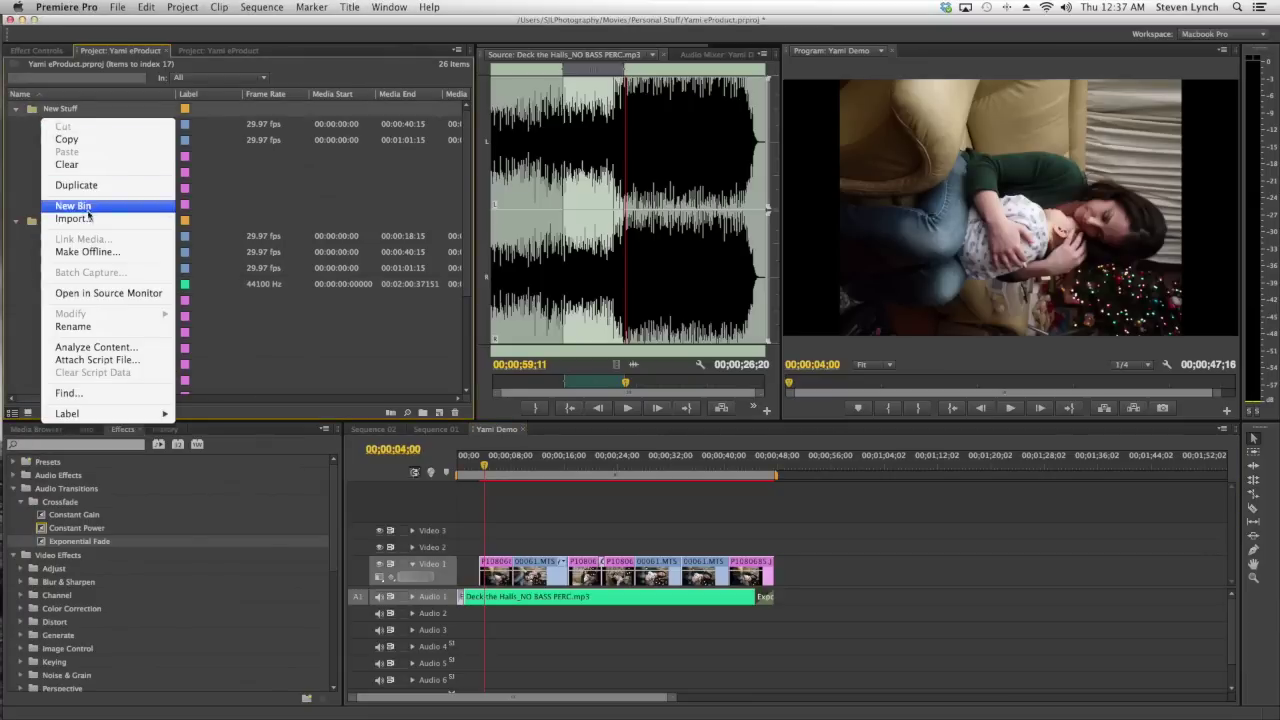
{"action": "left_click", "coordinate": [80, 218]}
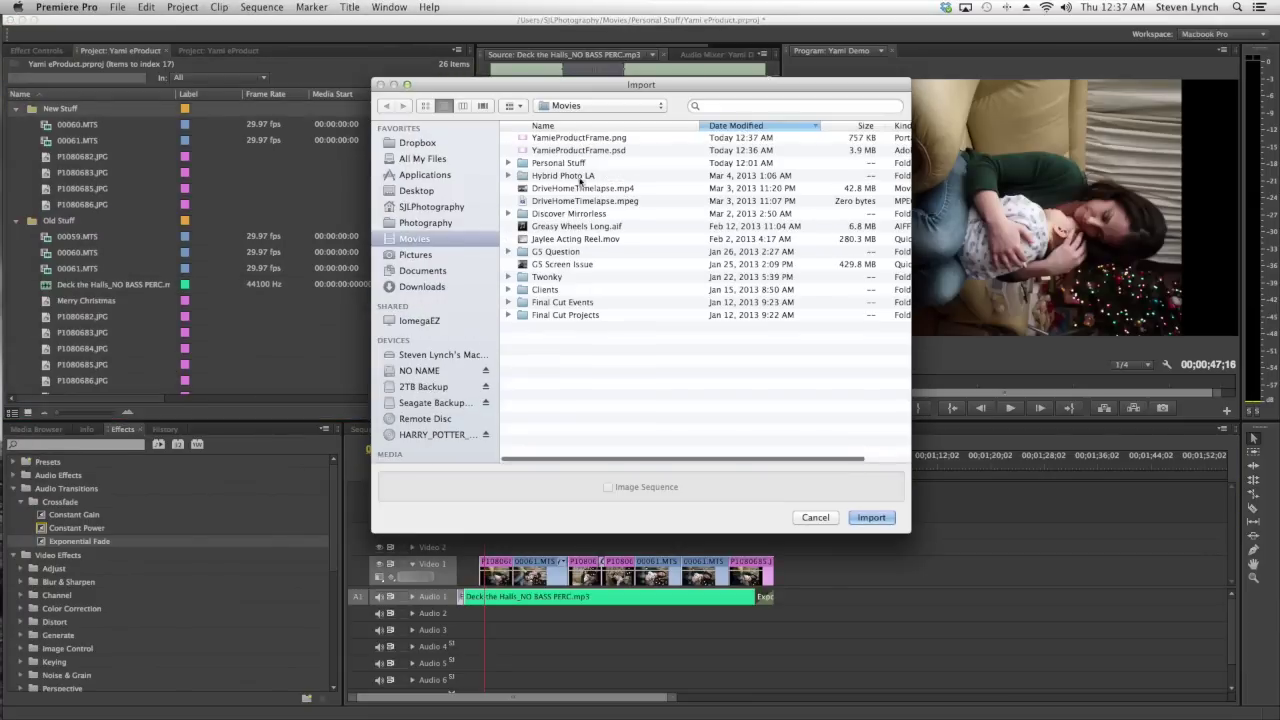
{"action": "left_click", "coordinate": [590, 162]}
{"action": "left_click", "coordinate": [591, 141]}
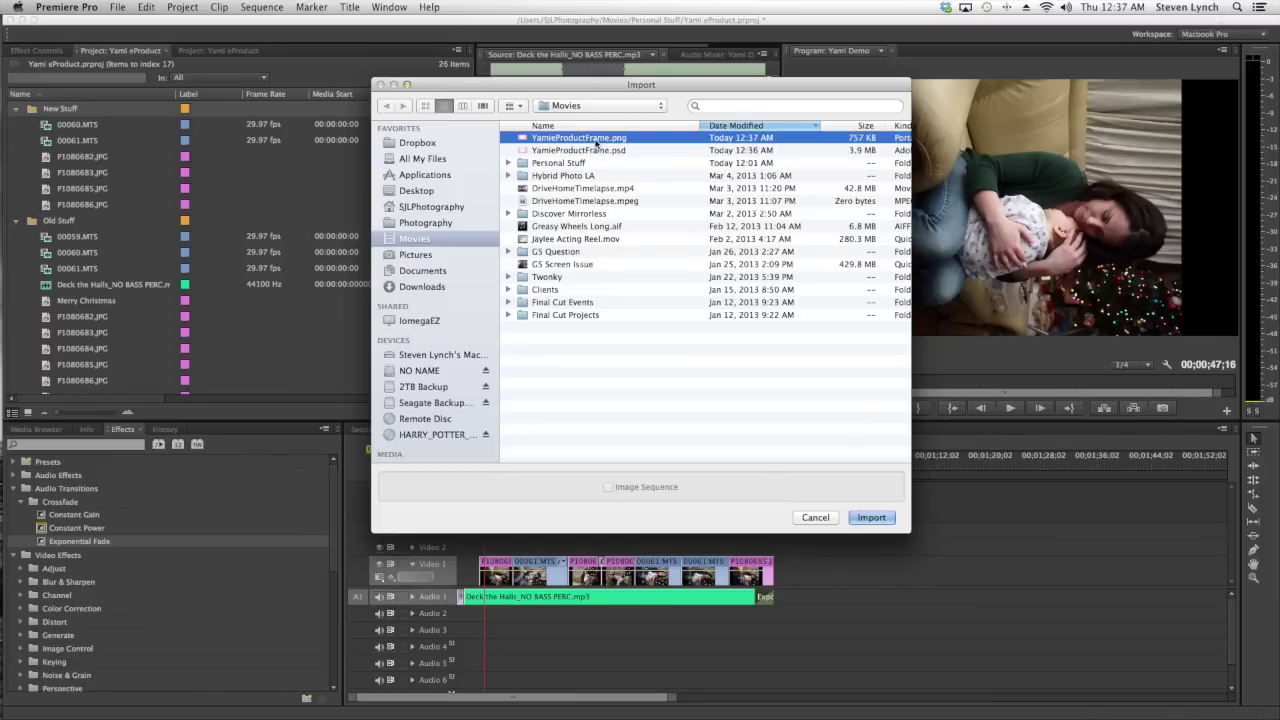
{"action": "left_click", "coordinate": [866, 517]}
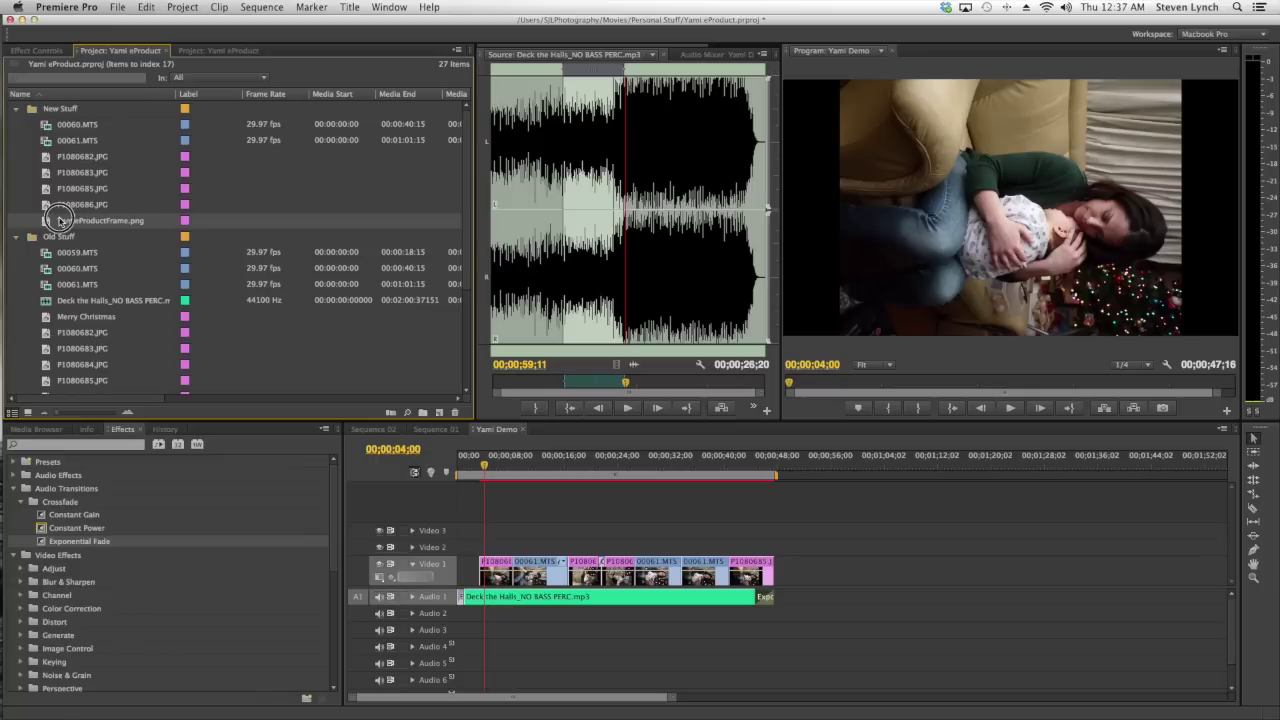
Place the frame above the video clips, lower its opacity to about 85%, and load P1080685.JPG
{"action": "left_click_drag", "start_coordinate": [60, 220], "coordinate": [770, 553]}
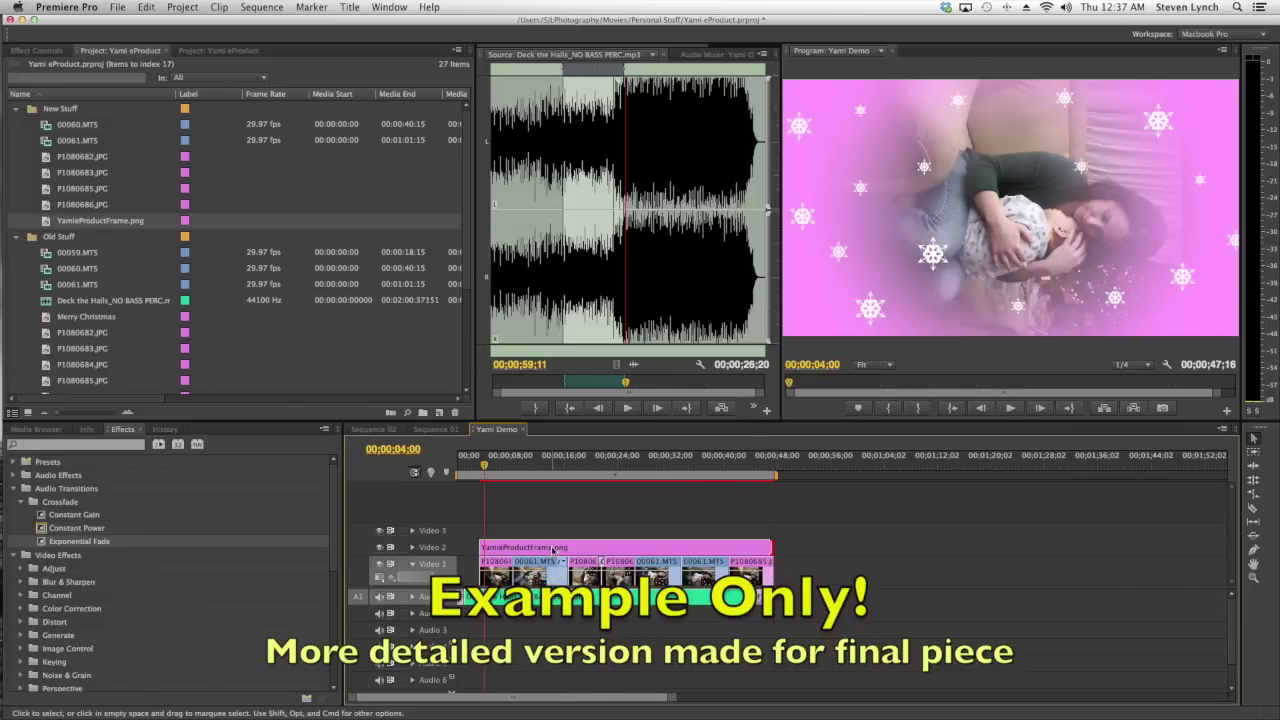
{"action": "left_click", "coordinate": [468, 552]}
{"action": "left_click", "coordinate": [412, 547]}
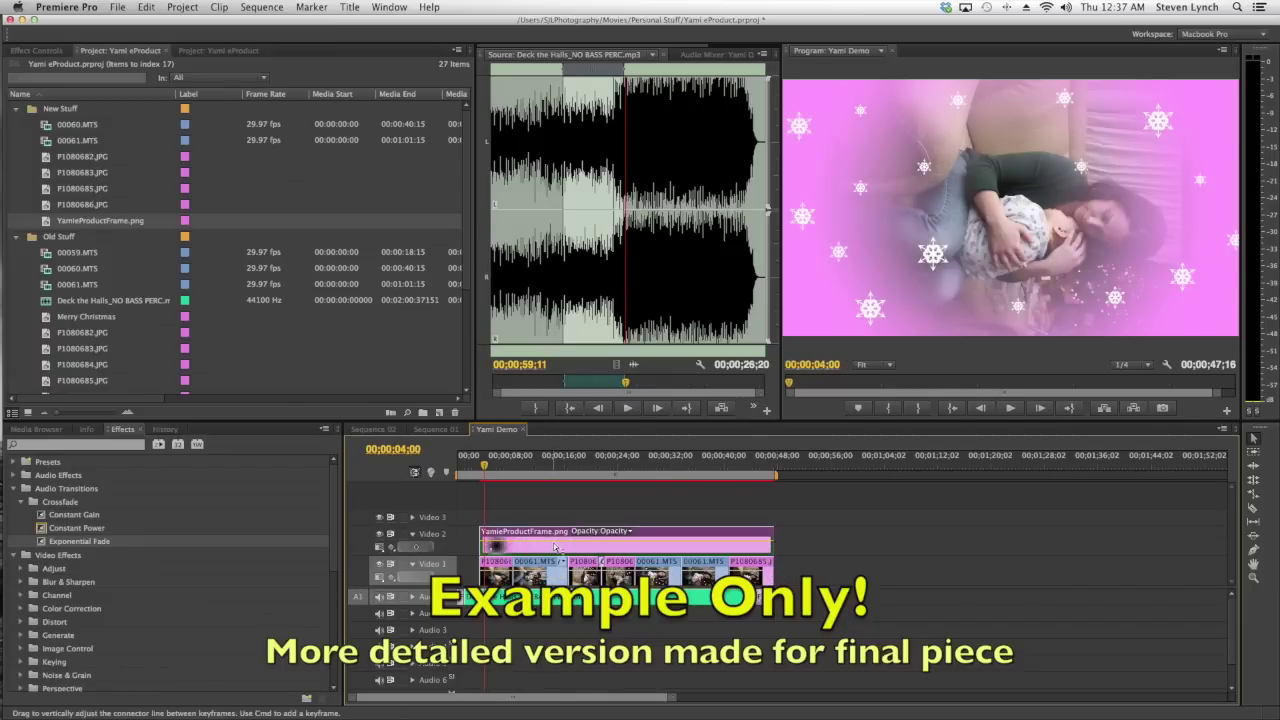
{"action": "mouse_move", "coordinate": [556, 541]}
{"action": "left_mouse_down"}
{"action": "mouse_move", "coordinate": [560, 567]}
{"action": "mouse_move", "coordinate": [557, 532]}
{"action": "left_mouse_up"}
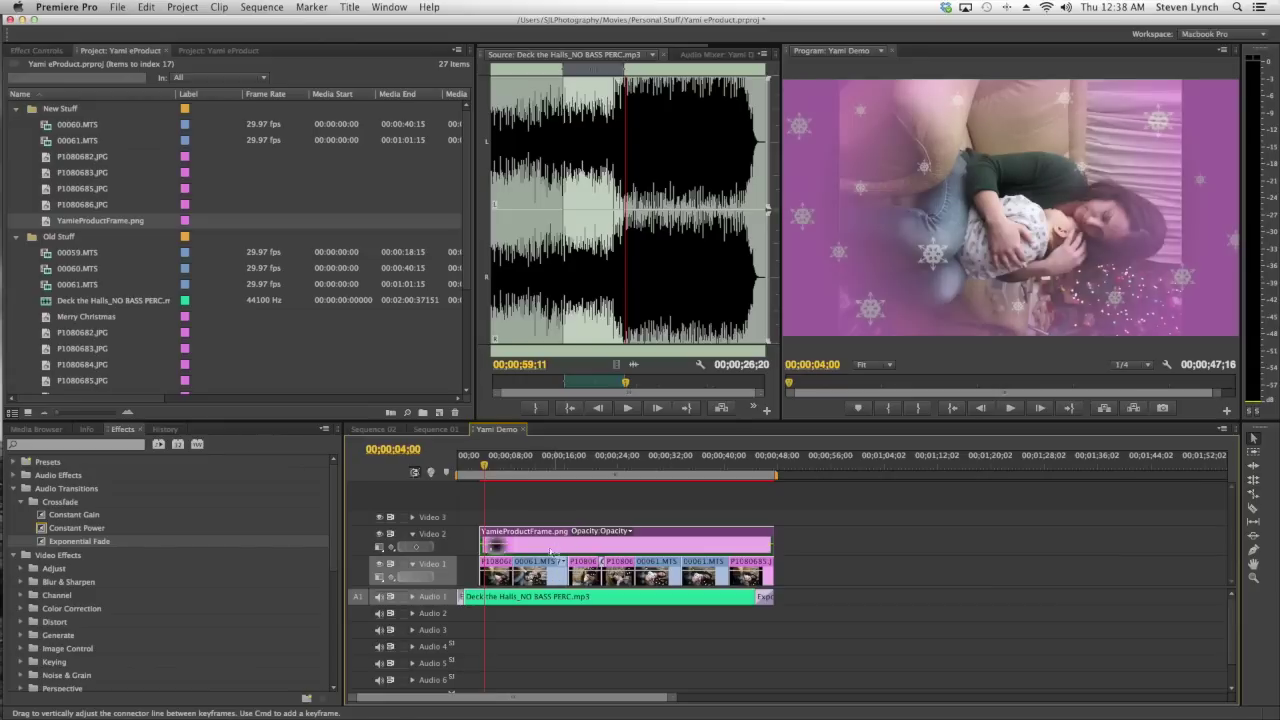
{"action": "double_click", "coordinate": [497, 568]}
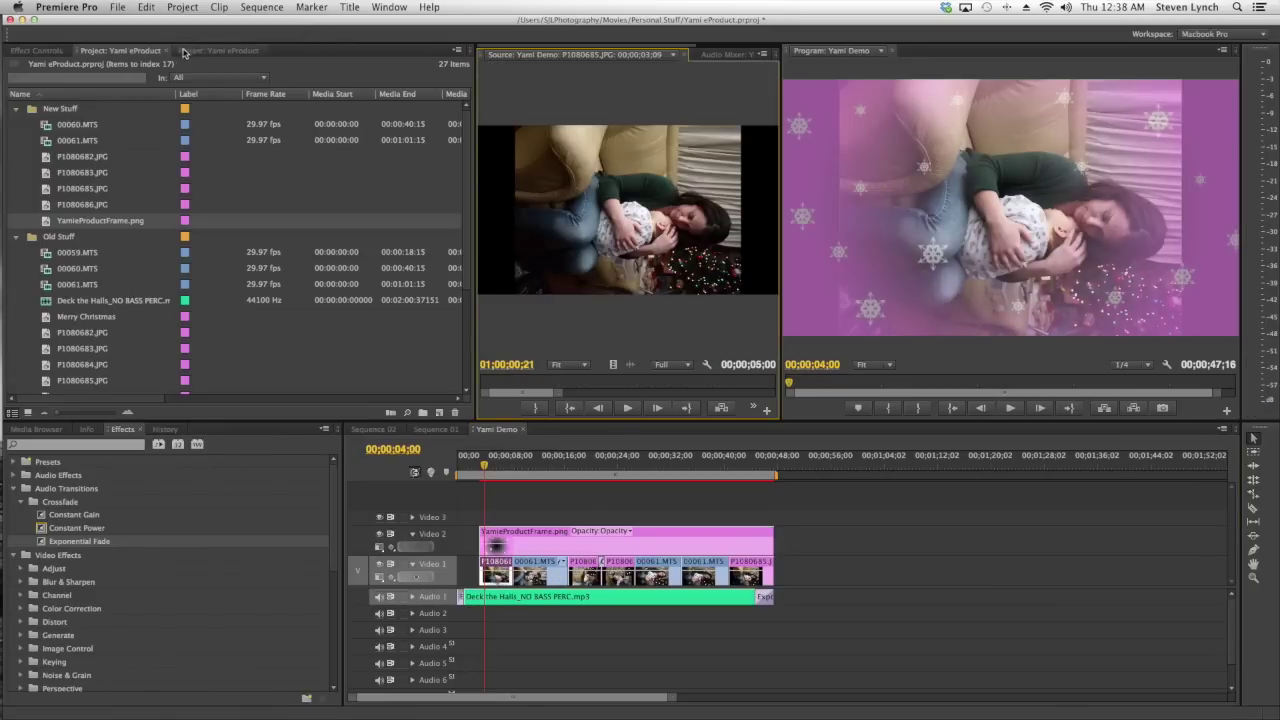
Scale photo P1080685.JPG to 130% in Effect Controls' Motion settings
{"action": "left_click", "coordinate": [40, 50]}
{"action": "left_click", "coordinate": [13, 104]}
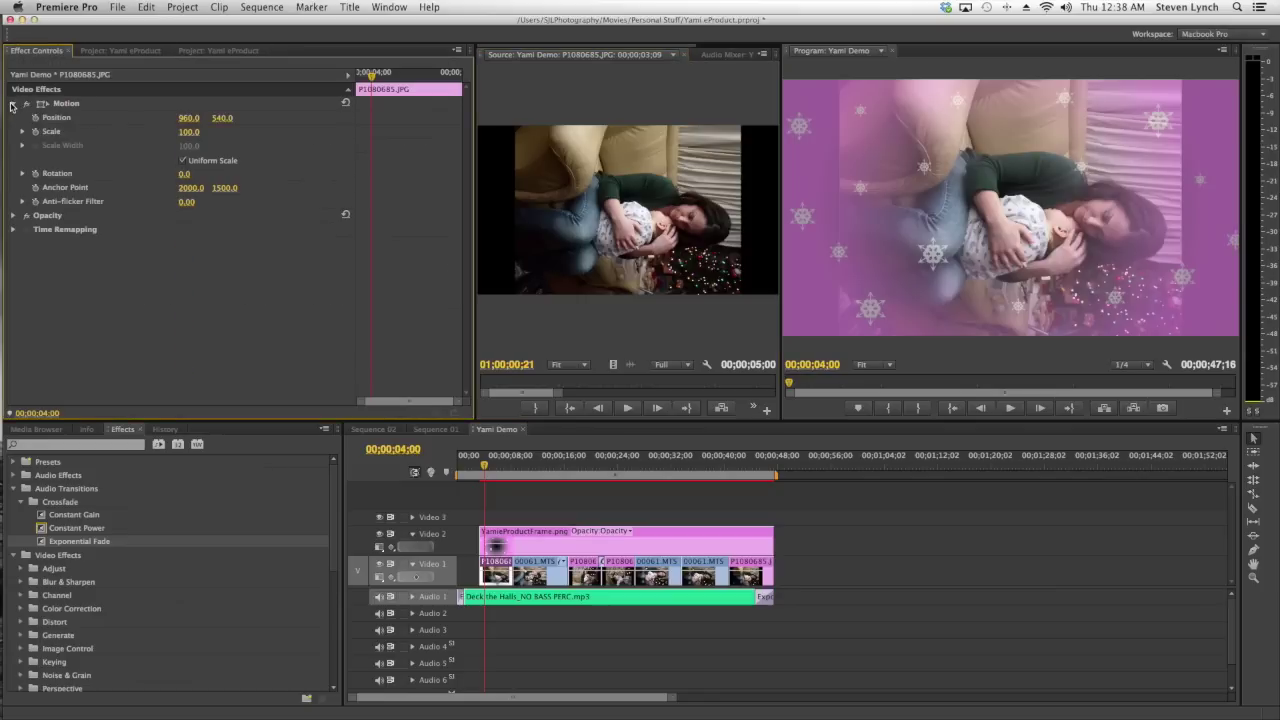
{"action": "left_click_drag", "start_coordinate": [188, 132], "coordinate": [222, 132]}
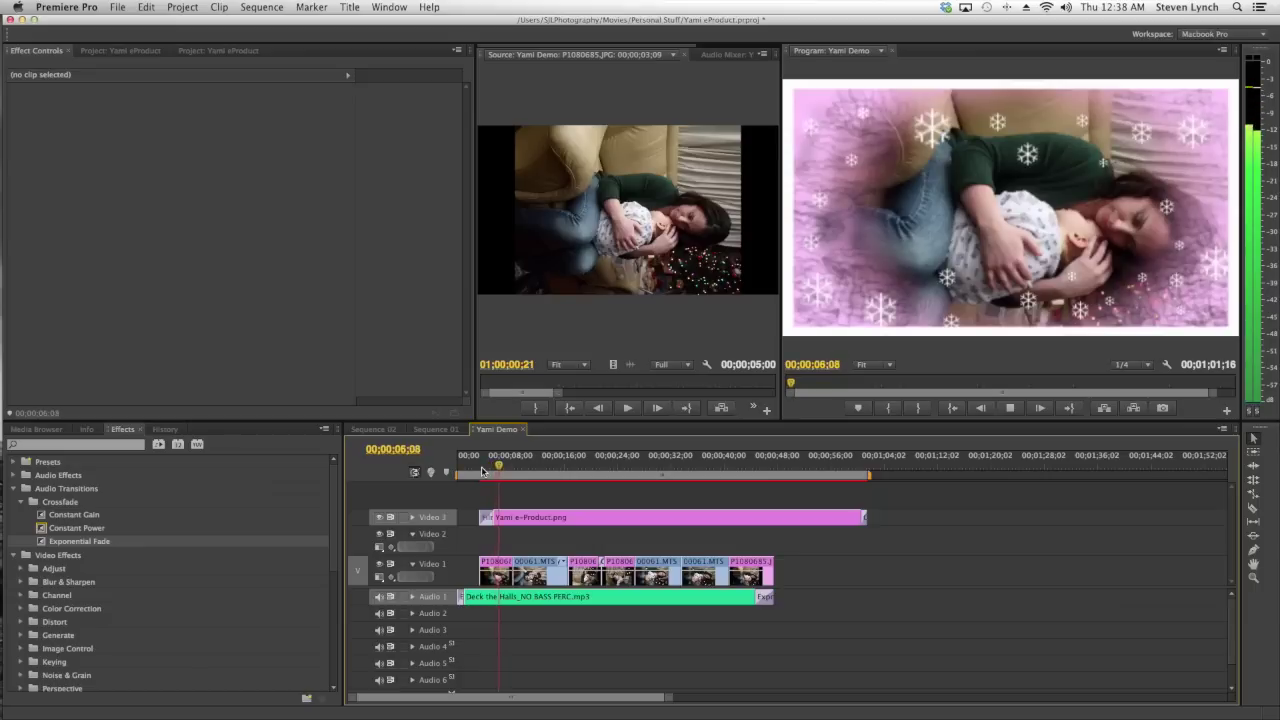
Stop playback and trim the frame clip's end to match the footage
{"action": "key", "text": "space"}
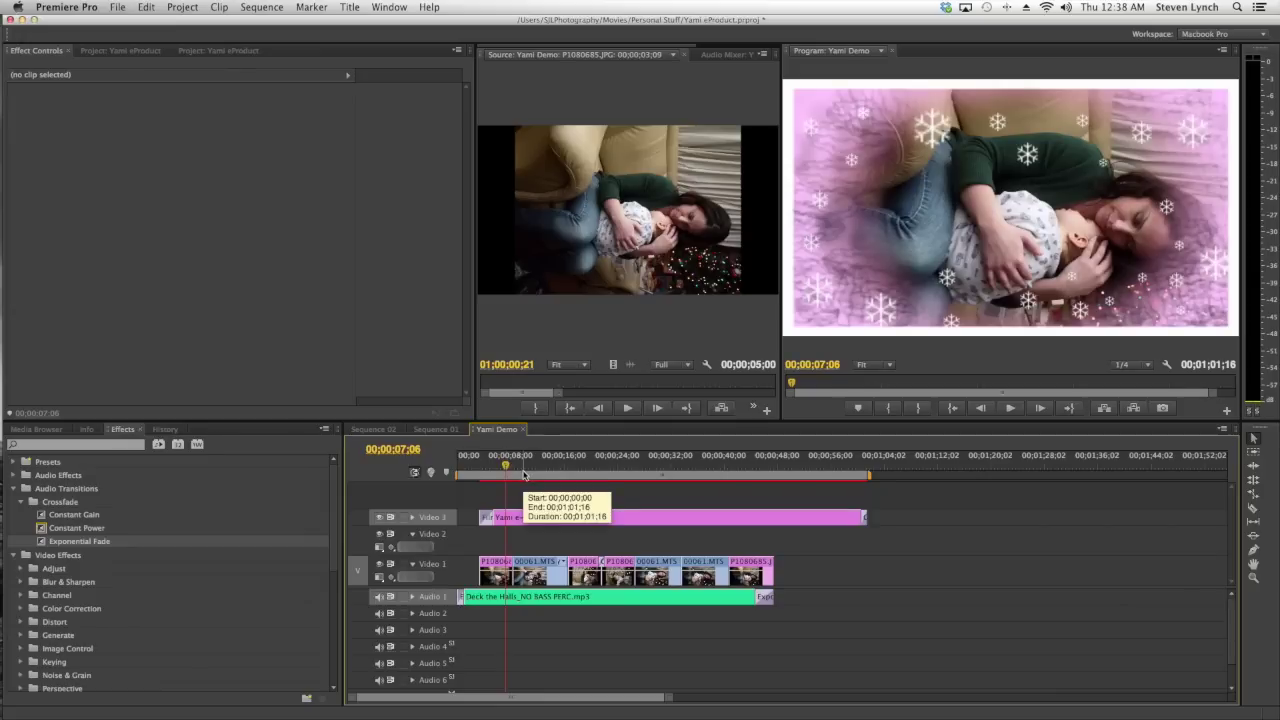
{"action": "left_click_drag", "start_coordinate": [865, 517], "coordinate": [771, 517]}
{"action": "left_click", "coordinate": [114, 50]}
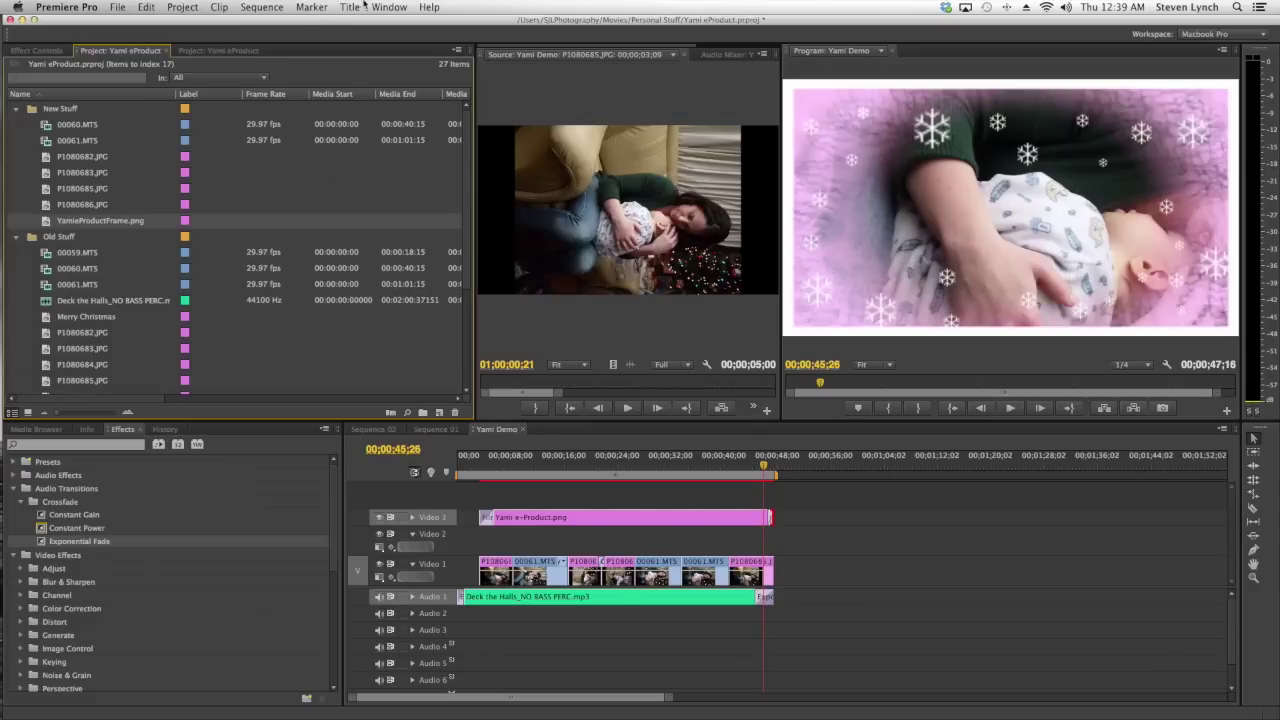
{"action": "left_click", "coordinate": [376, 6]}
Create a new default still title named Merry Christmas
{"action": "mouse_move", "coordinate": [350, 7]}
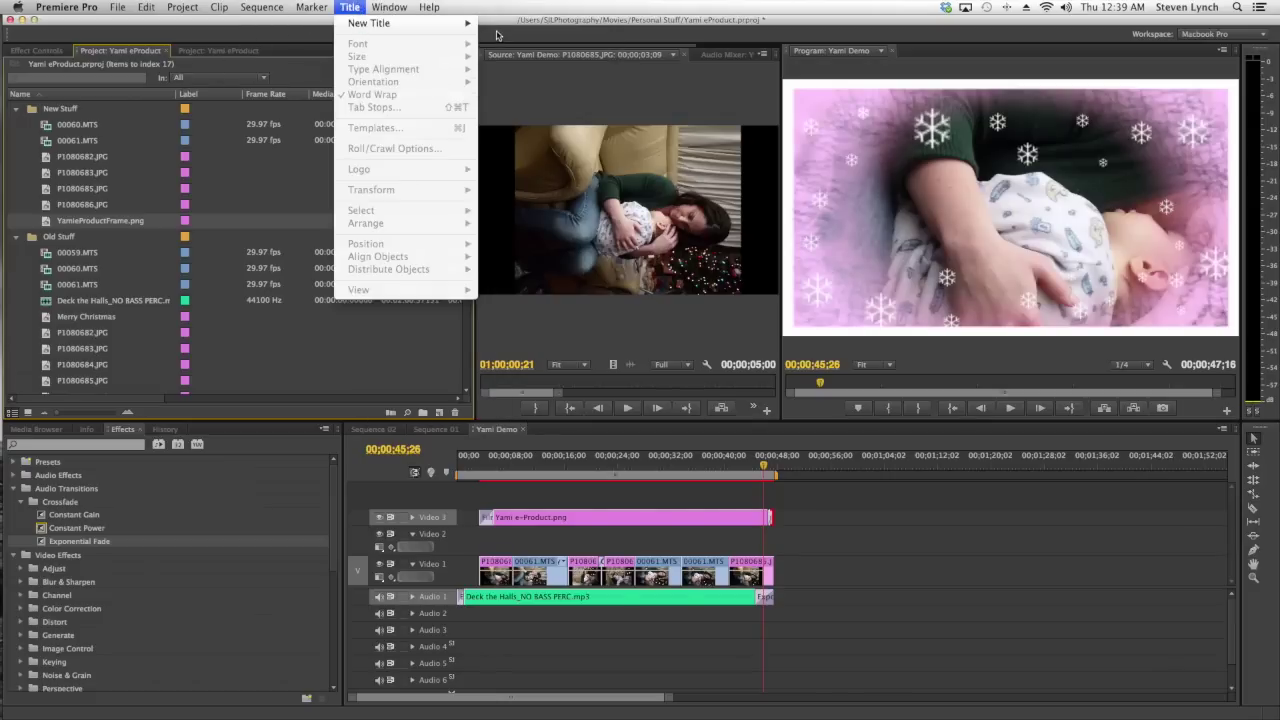
{"action": "mouse_move", "coordinate": [462, 23]}
{"action": "left_click", "coordinate": [502, 28]}
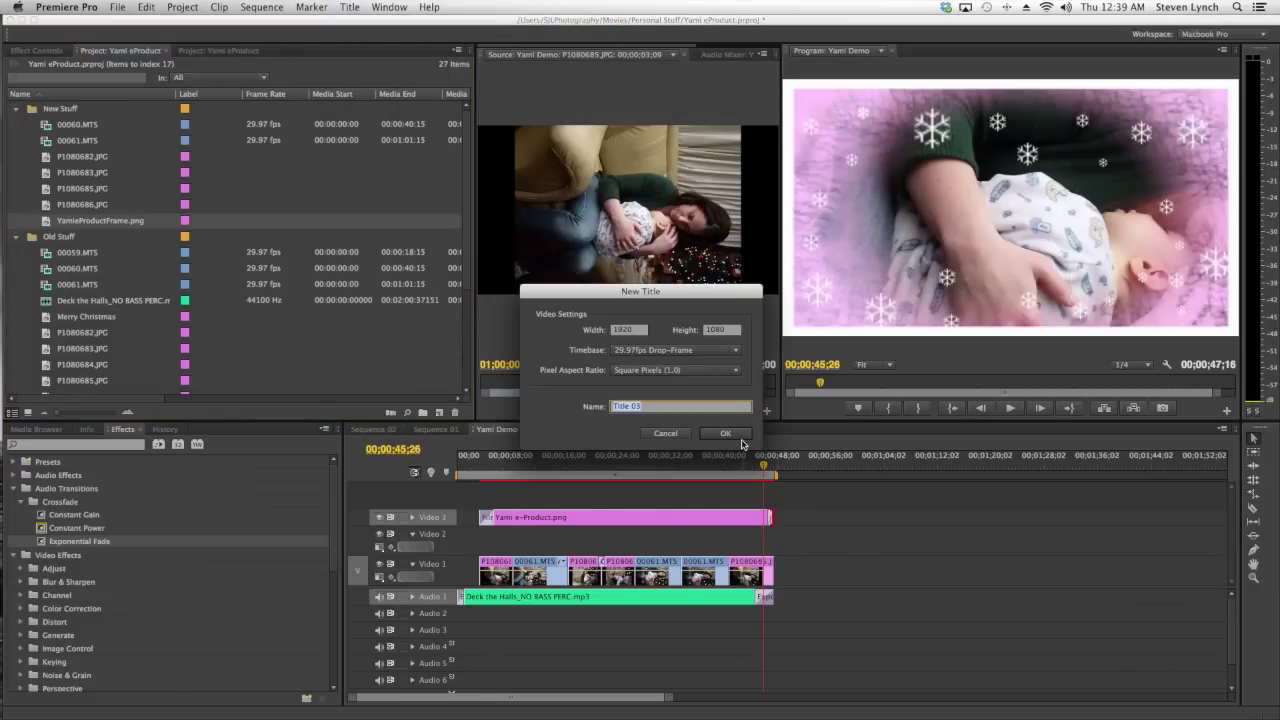
{"action": "type", "text": "Merry Christmas"}
{"action": "key", "text": "Return"}
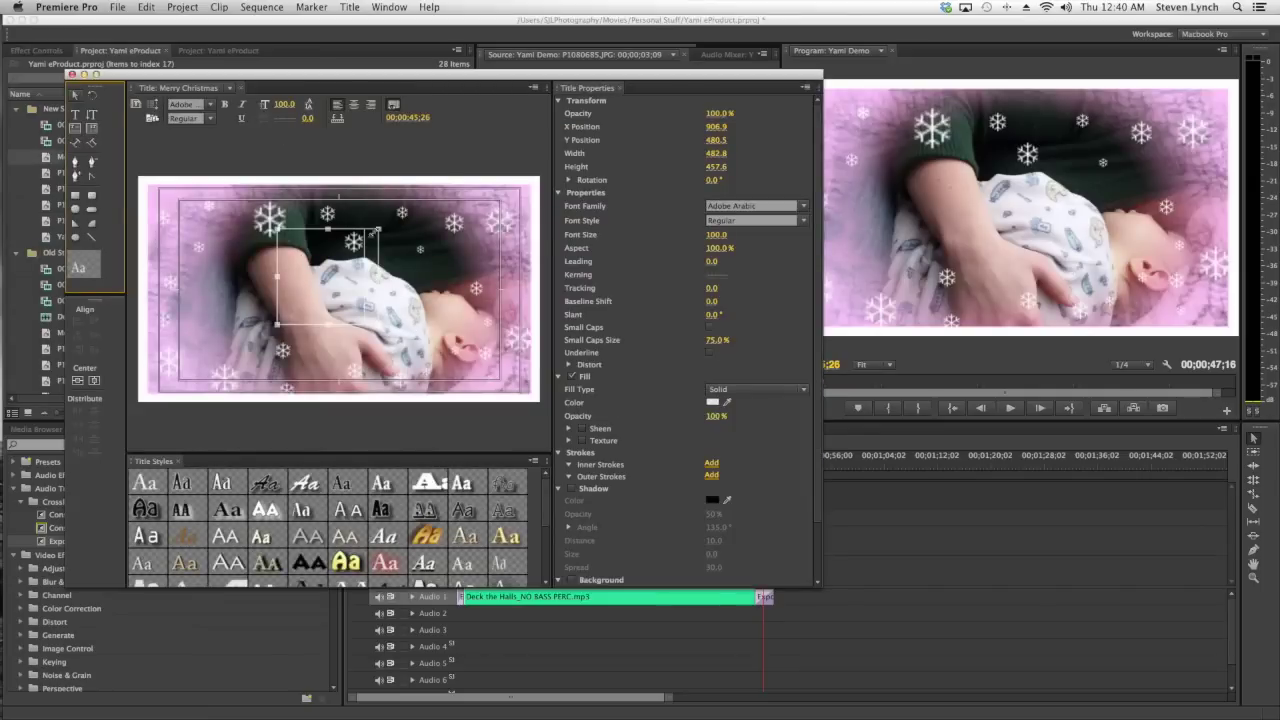
Draw a centred text box and type the first name and an ampersand on separate lines
{"action": "left_click", "coordinate": [382, 234]}
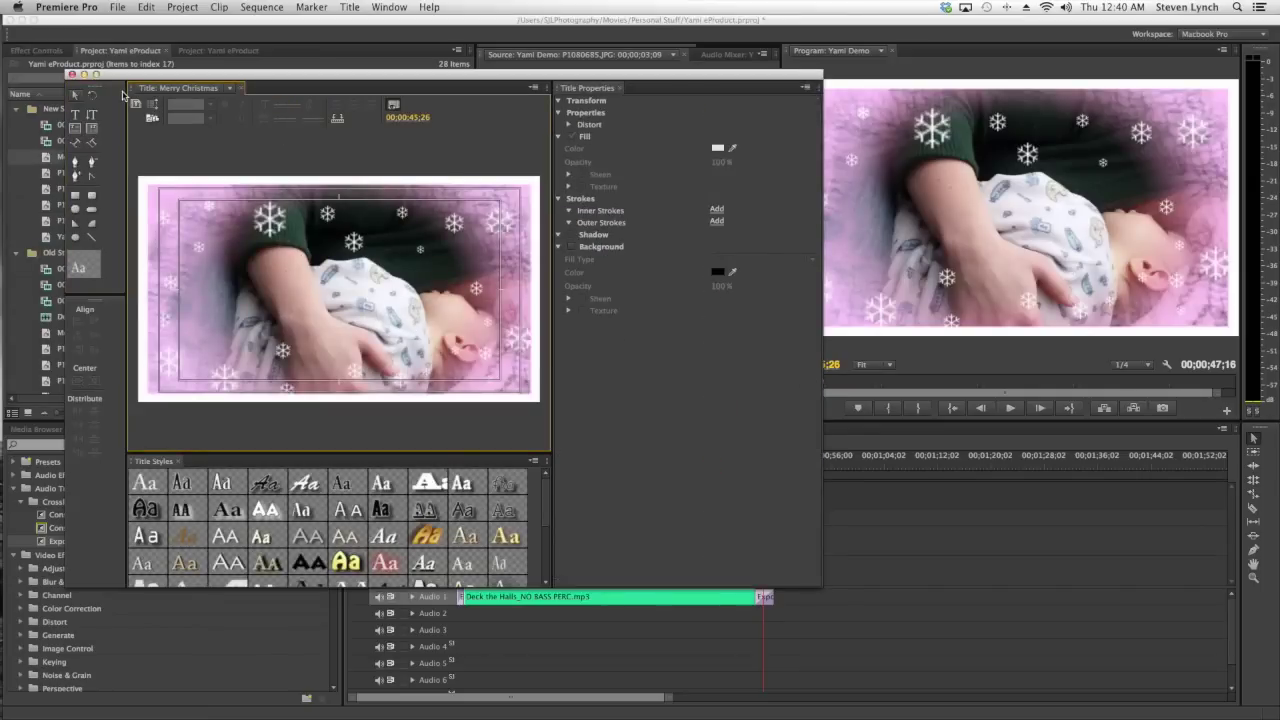
{"action": "left_click", "coordinate": [75, 115]}
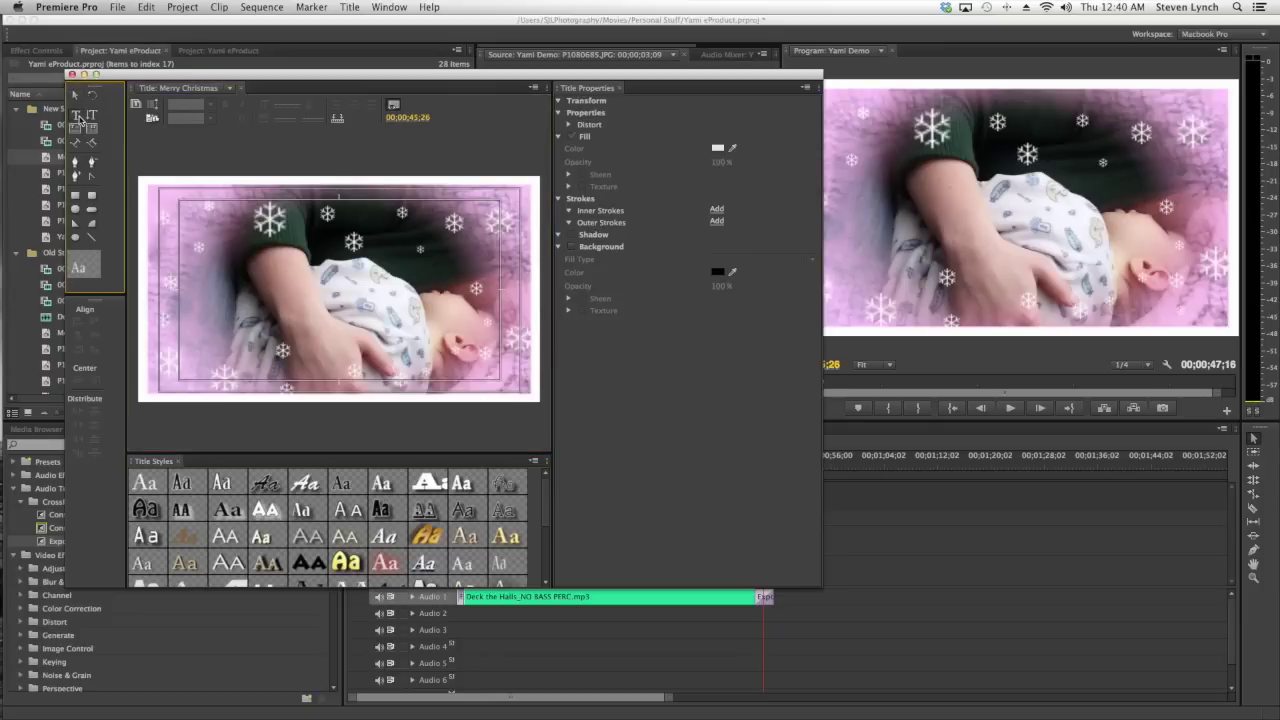
{"action": "left_click_drag", "start_coordinate": [260, 238], "coordinate": [454, 348]}
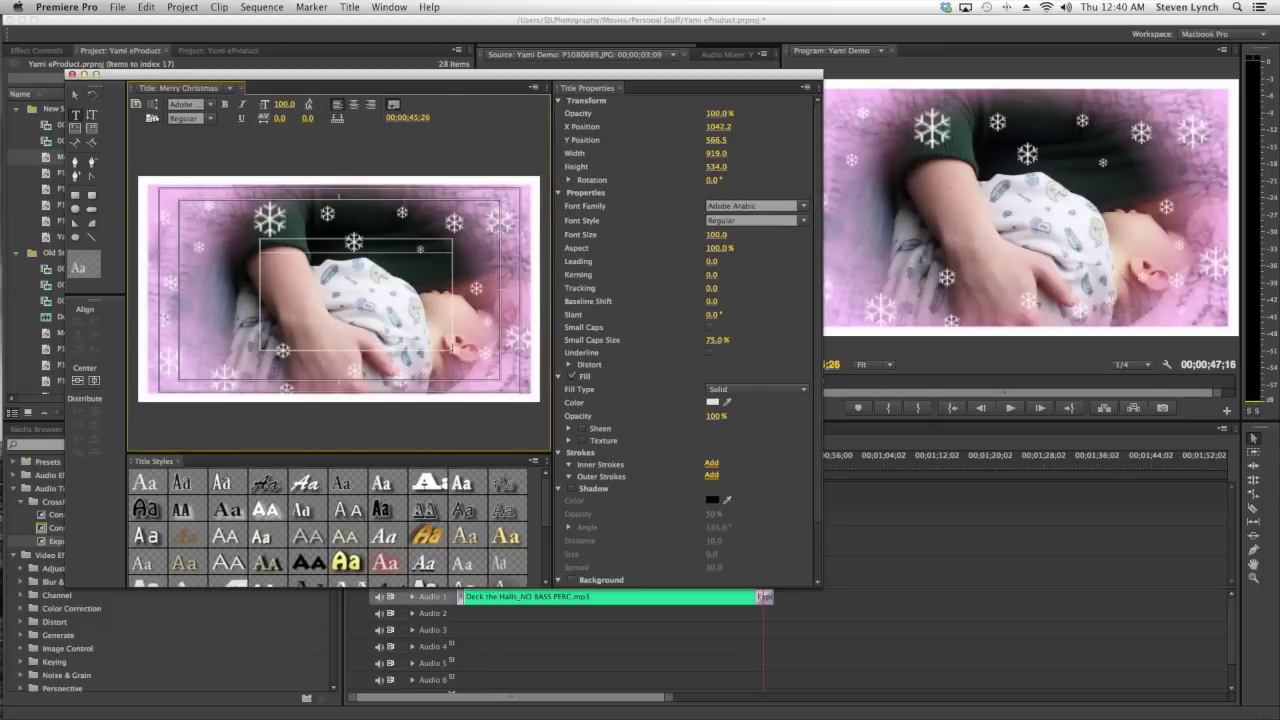
{"action": "type", "text": "Yami"}
{"action": "key", "text": "Return"}
{"action": "type", "text": "&"}
{"action": "key", "text": "Return"}
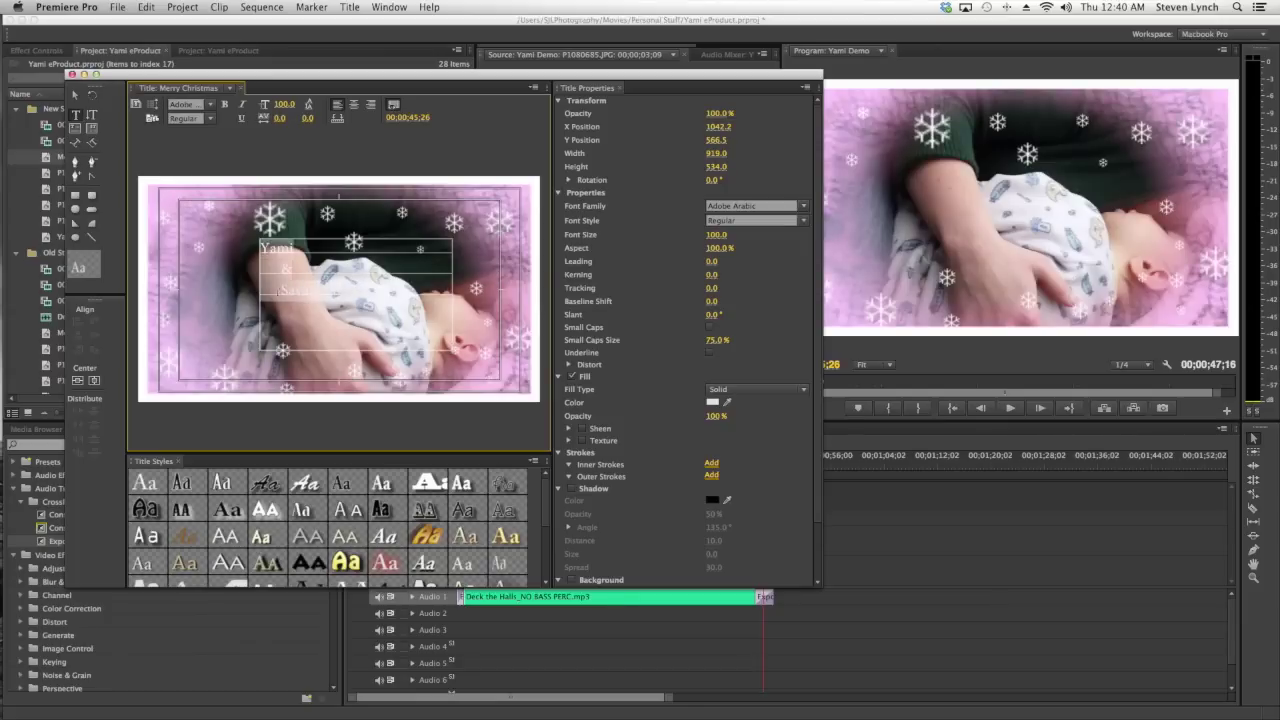
Try preset title styles and settle on the Orator Std spaced-capitals style
{"action": "left_click", "coordinate": [310, 512]}
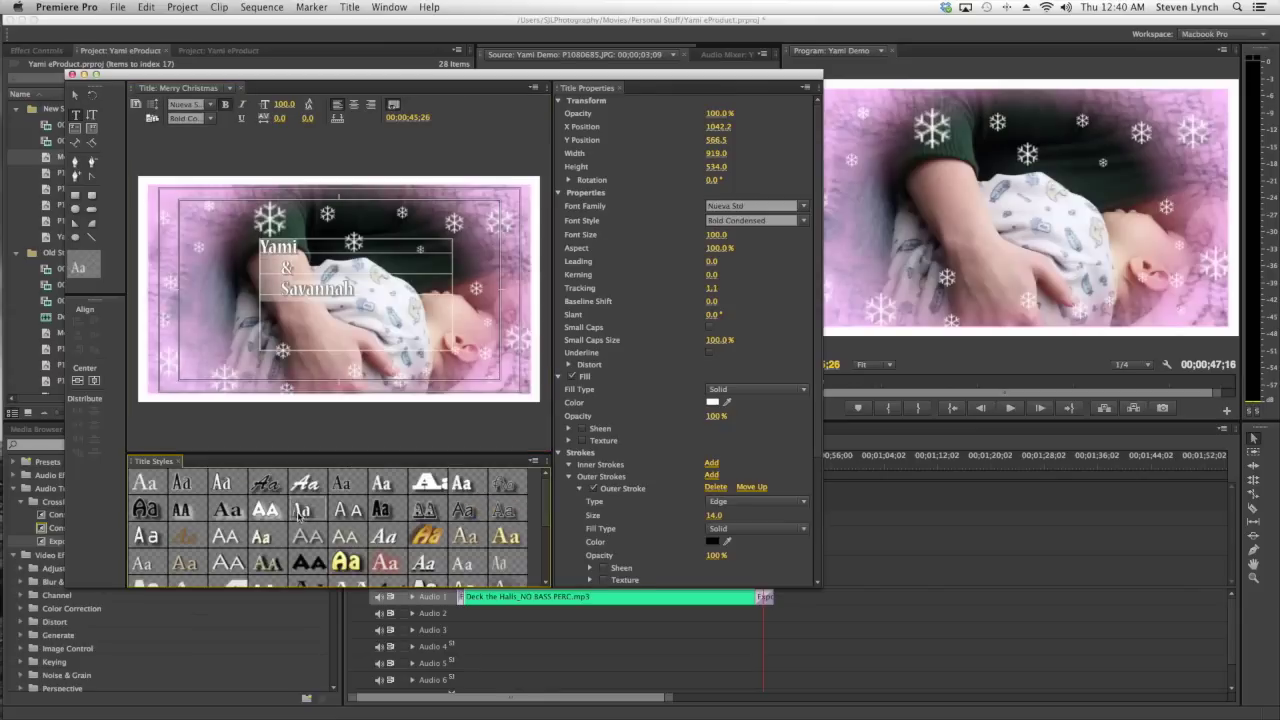
{"action": "left_click", "coordinate": [226, 512]}
{"action": "left_click", "coordinate": [350, 512]}
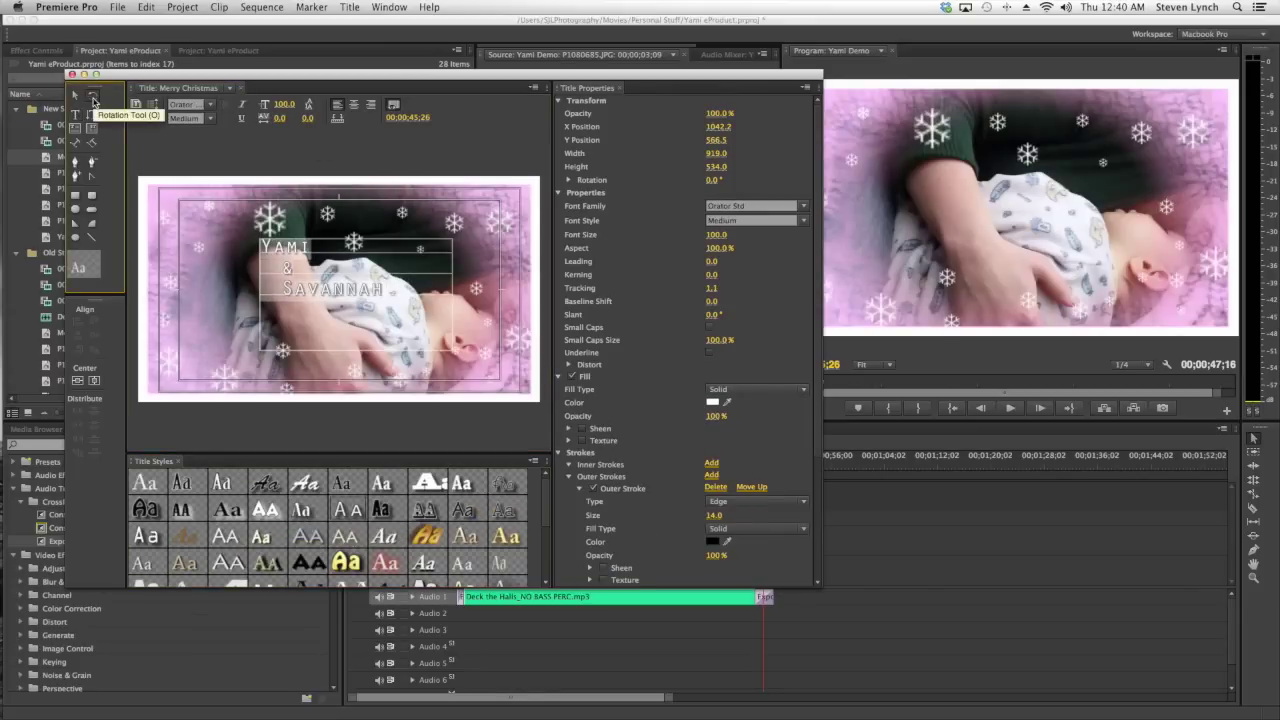
Tilt the title text about 20° clockwise and narrow its box to width 648.2
{"action": "left_click", "coordinate": [93, 99]}
{"action": "left_click_drag", "start_coordinate": [466, 246], "coordinate": [401, 360]}
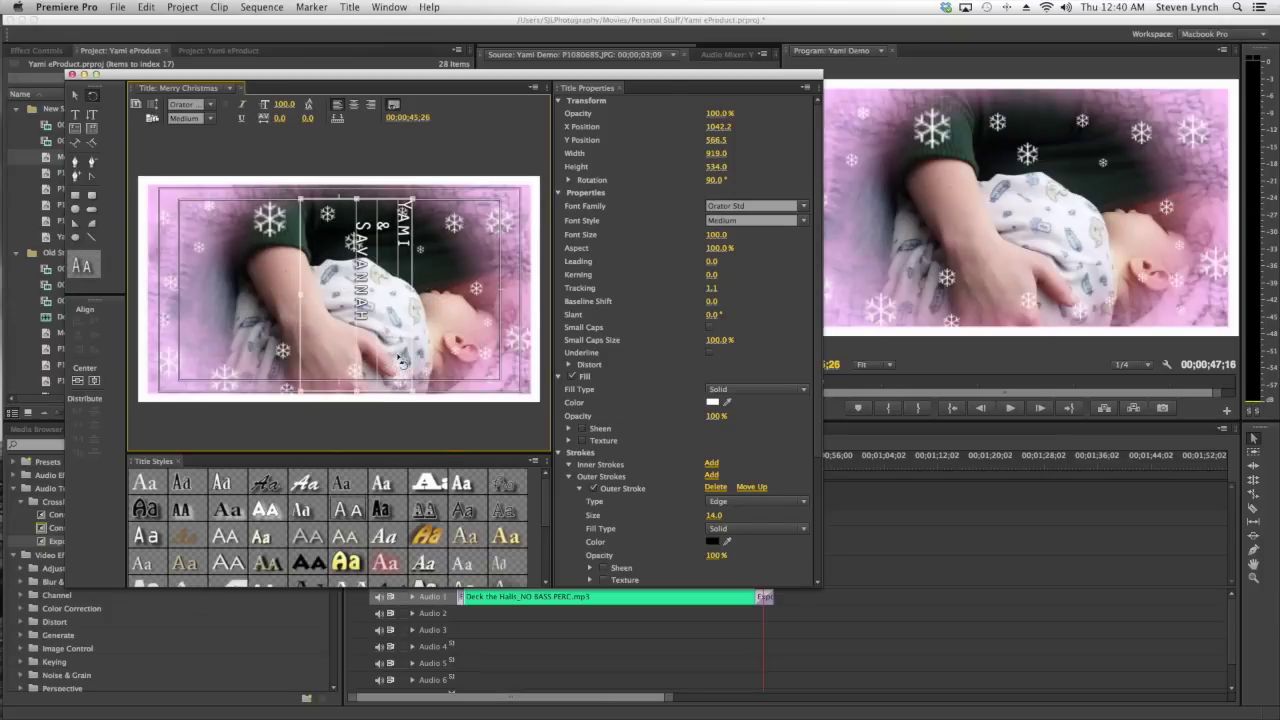
{"action": "left_click", "coordinate": [85, 97]}
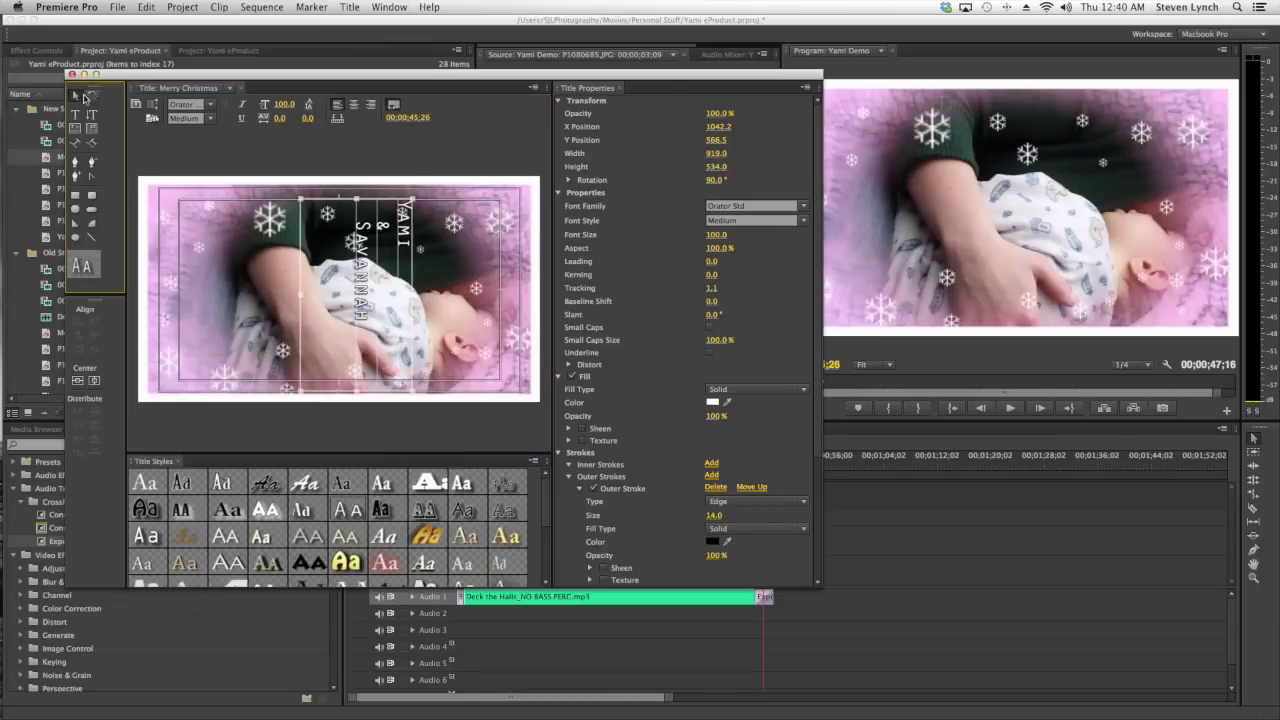
{"action": "left_click_drag", "start_coordinate": [353, 391], "coordinate": [338, 305]}
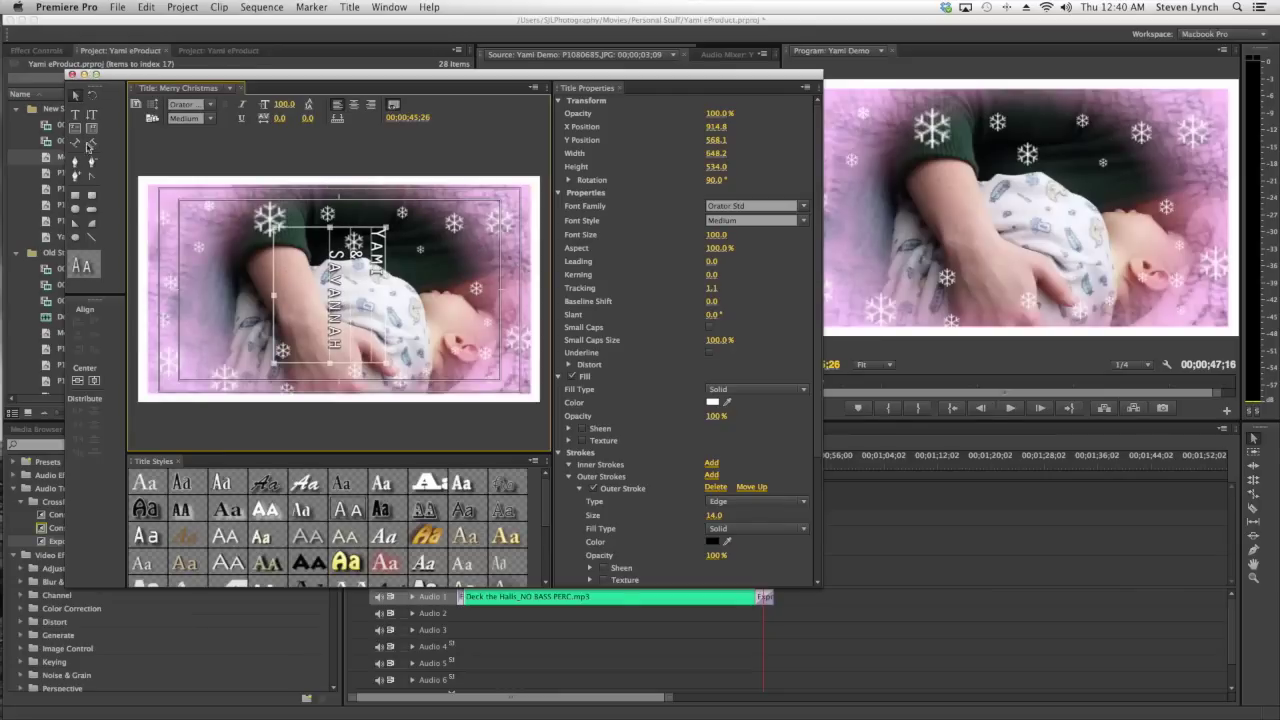
Apply the Caslon Italic Bluesky 64 style to the title
{"action": "scroll", "coordinate": [359, 553], "scroll_direction": "down", "scroll_amount": 3}
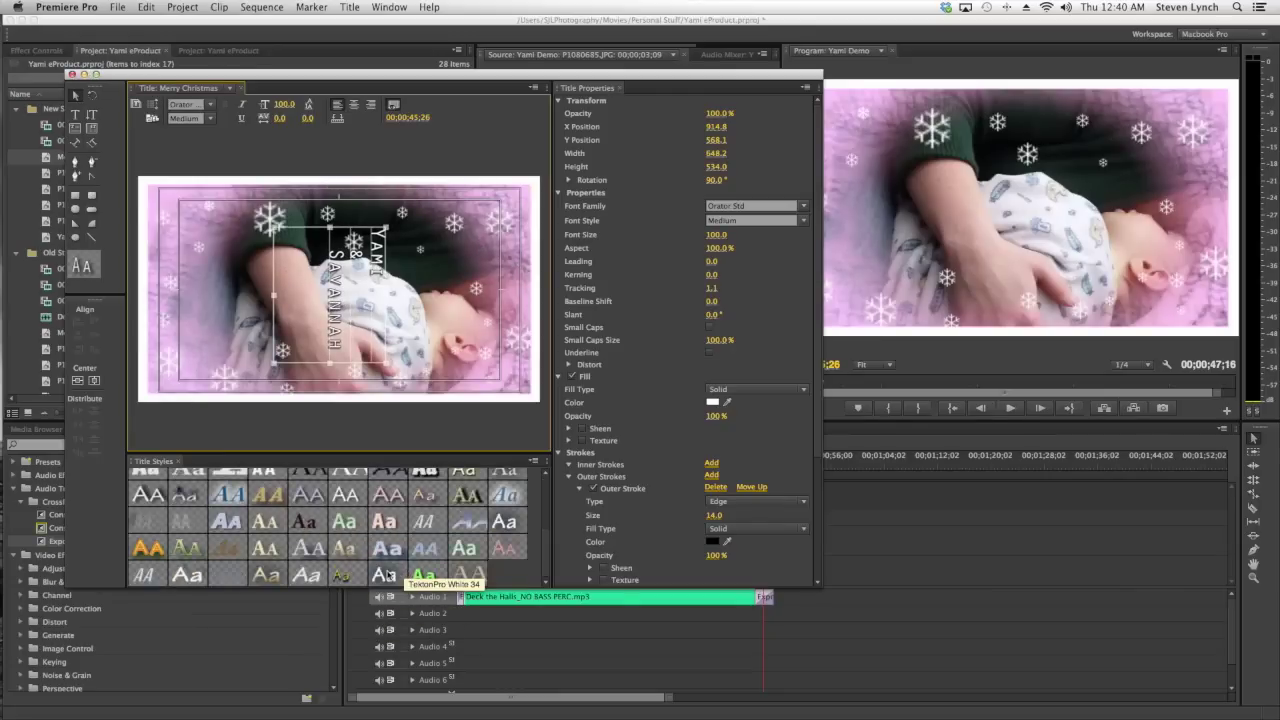
{"action": "scroll", "coordinate": [482, 522], "scroll_direction": "up", "scroll_amount": 3}
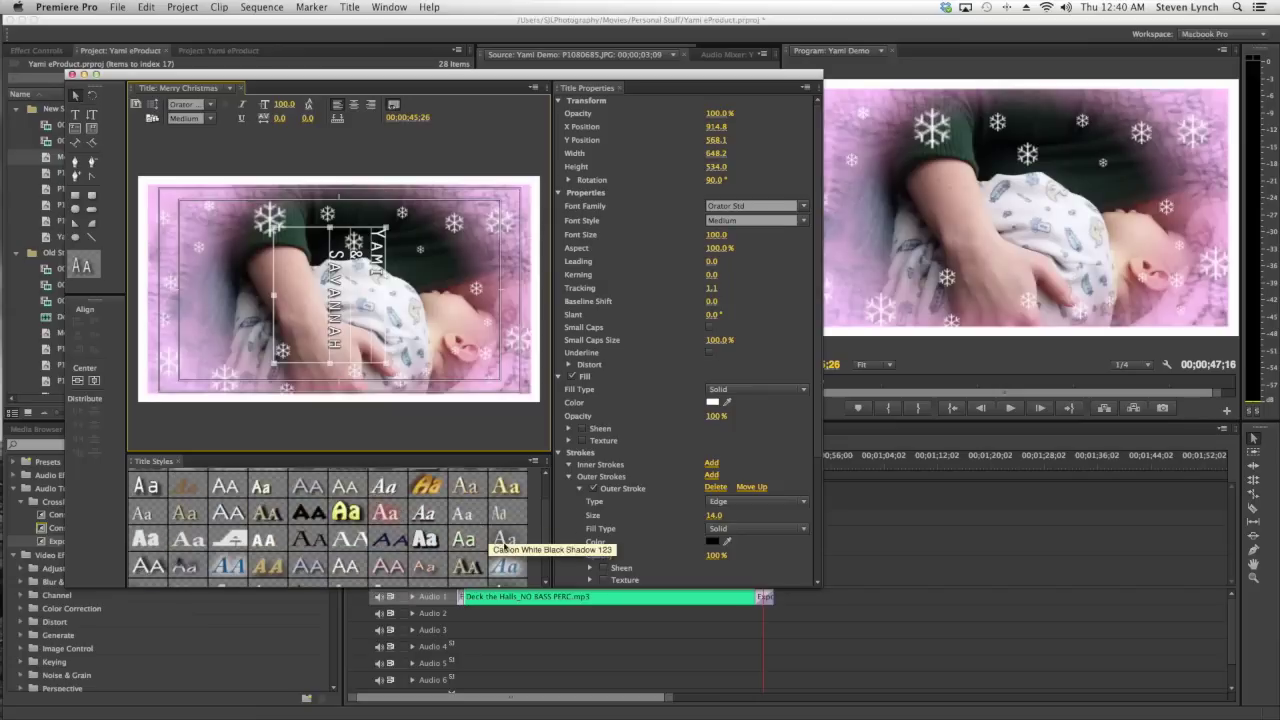
{"action": "left_click", "coordinate": [505, 567]}
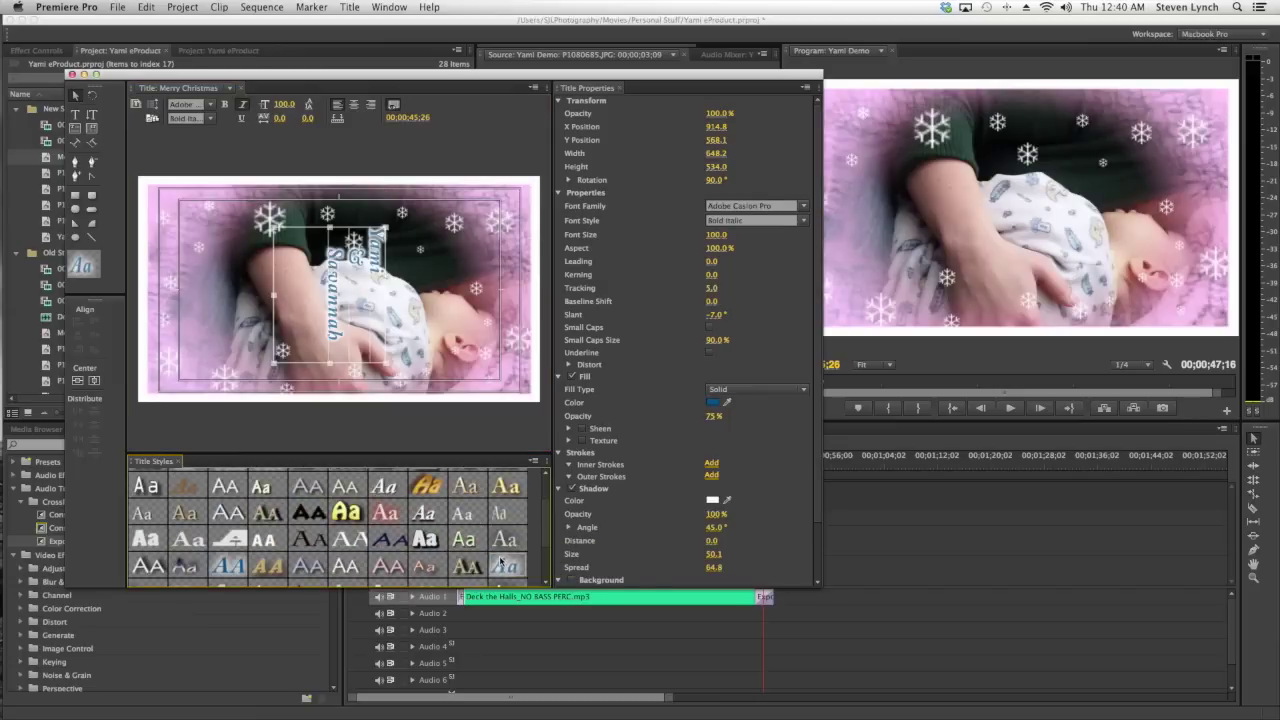
Set the title's fill colour to a fully saturated red
{"action": "left_click", "coordinate": [713, 402]}
{"action": "left_click_drag", "start_coordinate": [673, 271], "coordinate": [658, 174]}
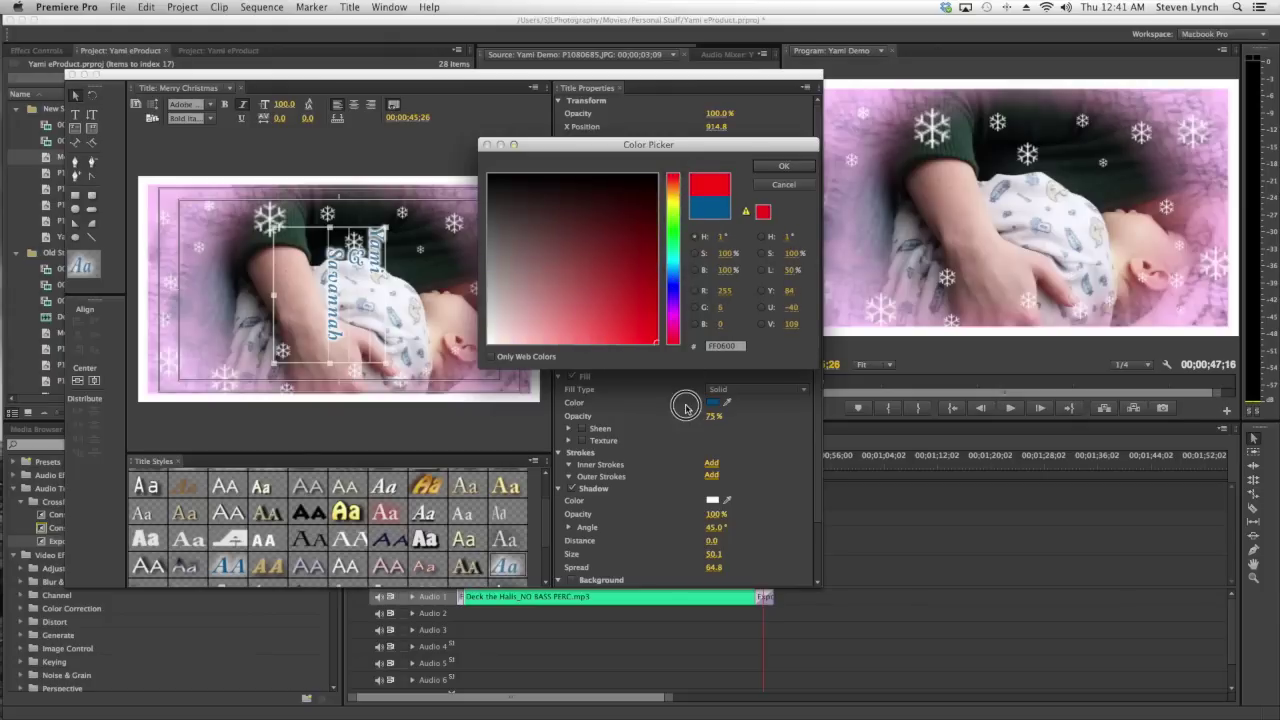
{"action": "left_click", "coordinate": [782, 166]}
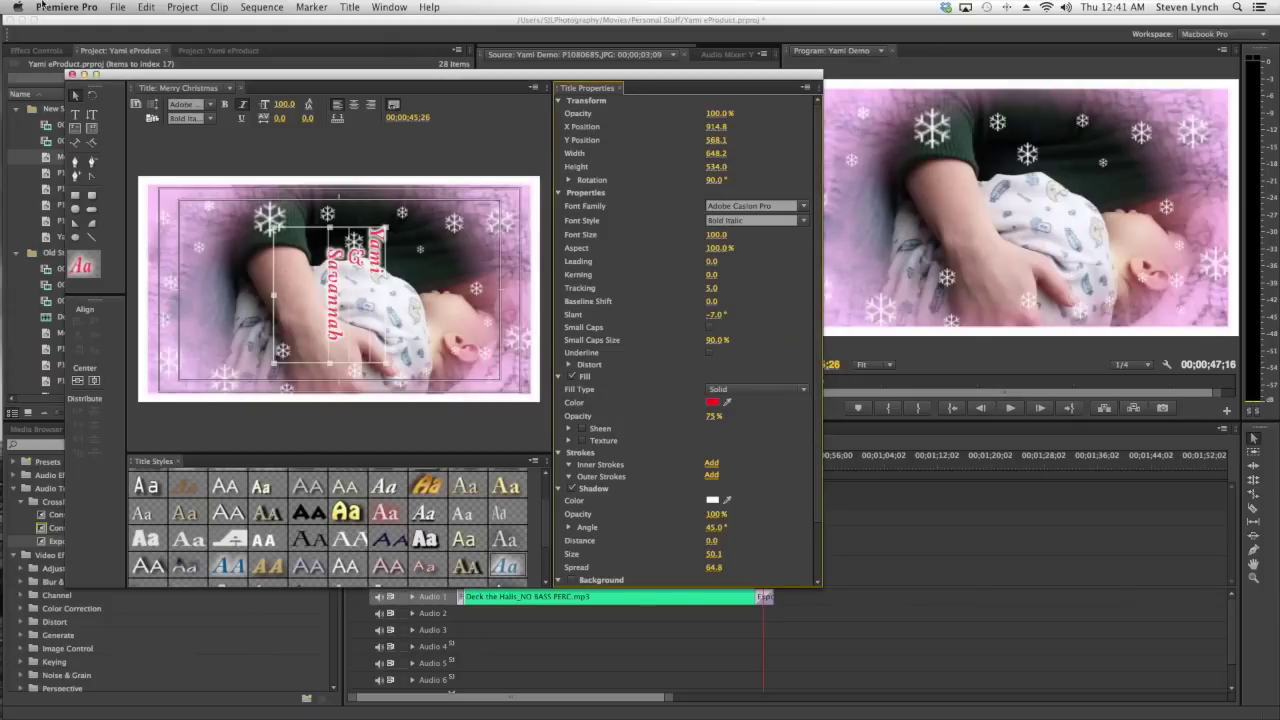
Close the Titler, place Merry Christmas on a new Video 4 track, and play the sequence
{"action": "left_click", "coordinate": [71, 74]}
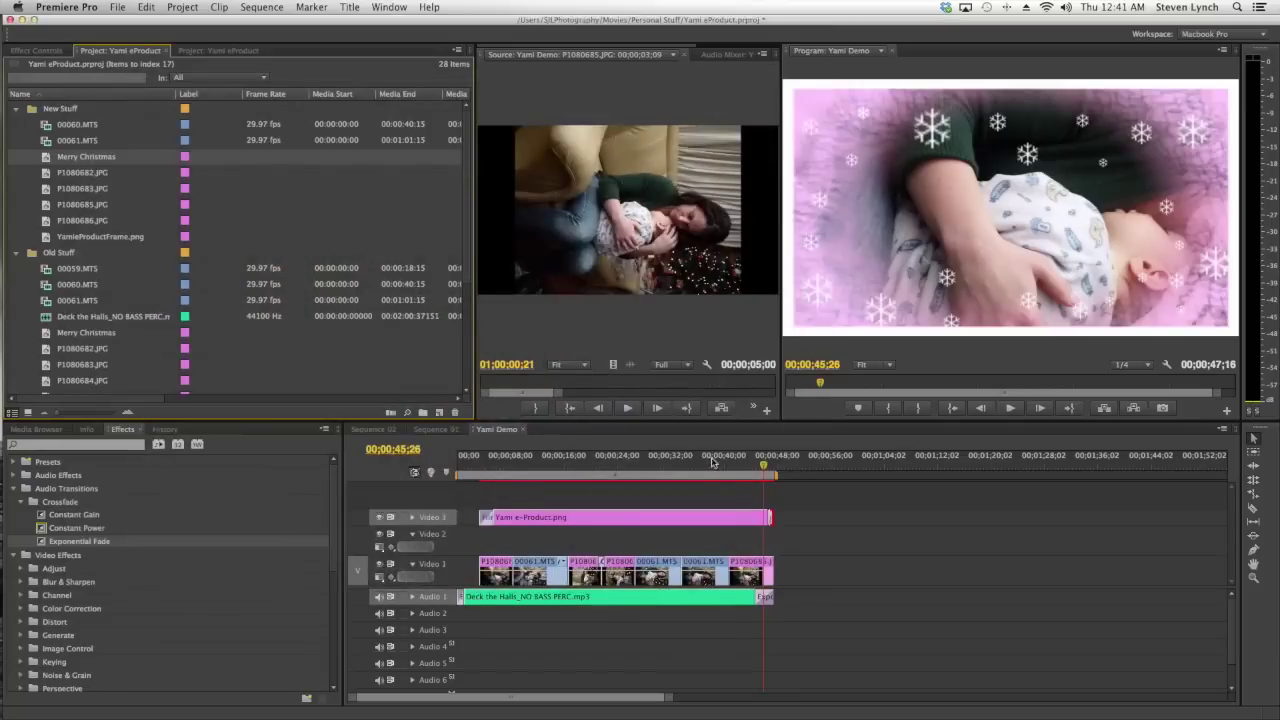
{"action": "left_click_drag", "start_coordinate": [49, 158], "coordinate": [473, 470]}
{"action": "left_click", "coordinate": [490, 470]}
{"action": "key", "text": "space"}
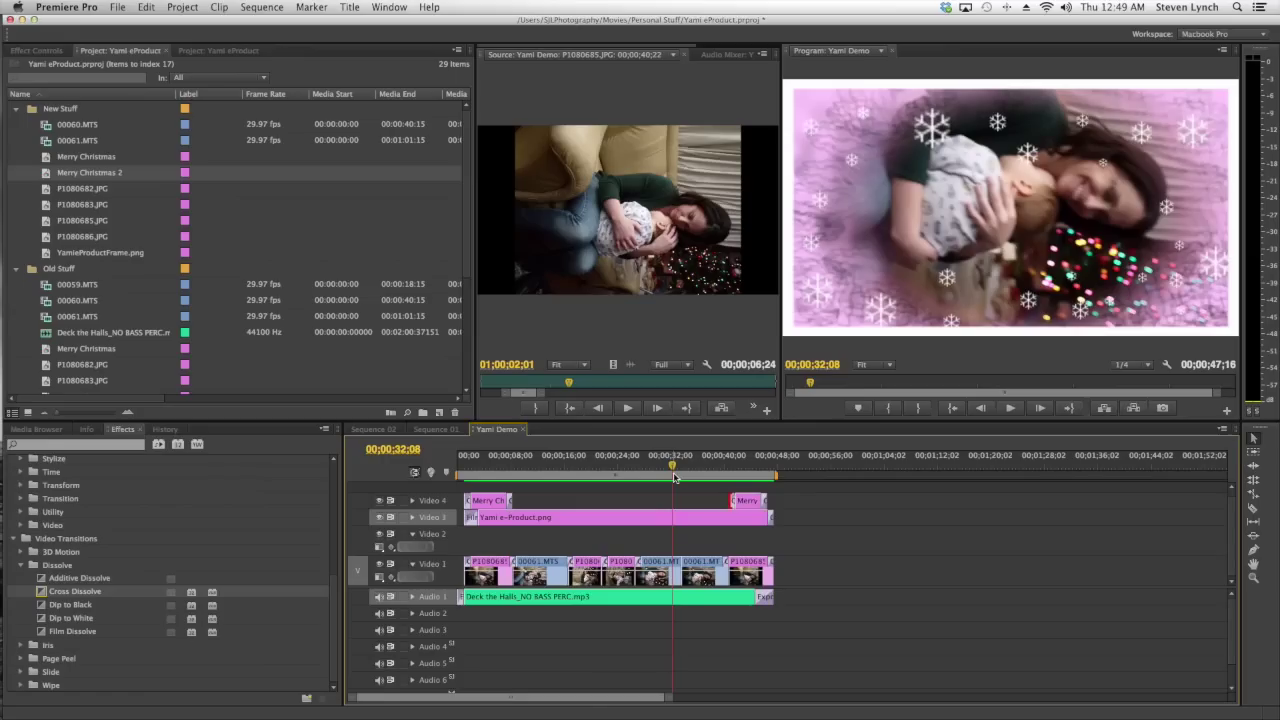
{"action": "left_click", "coordinate": [118, 7]}
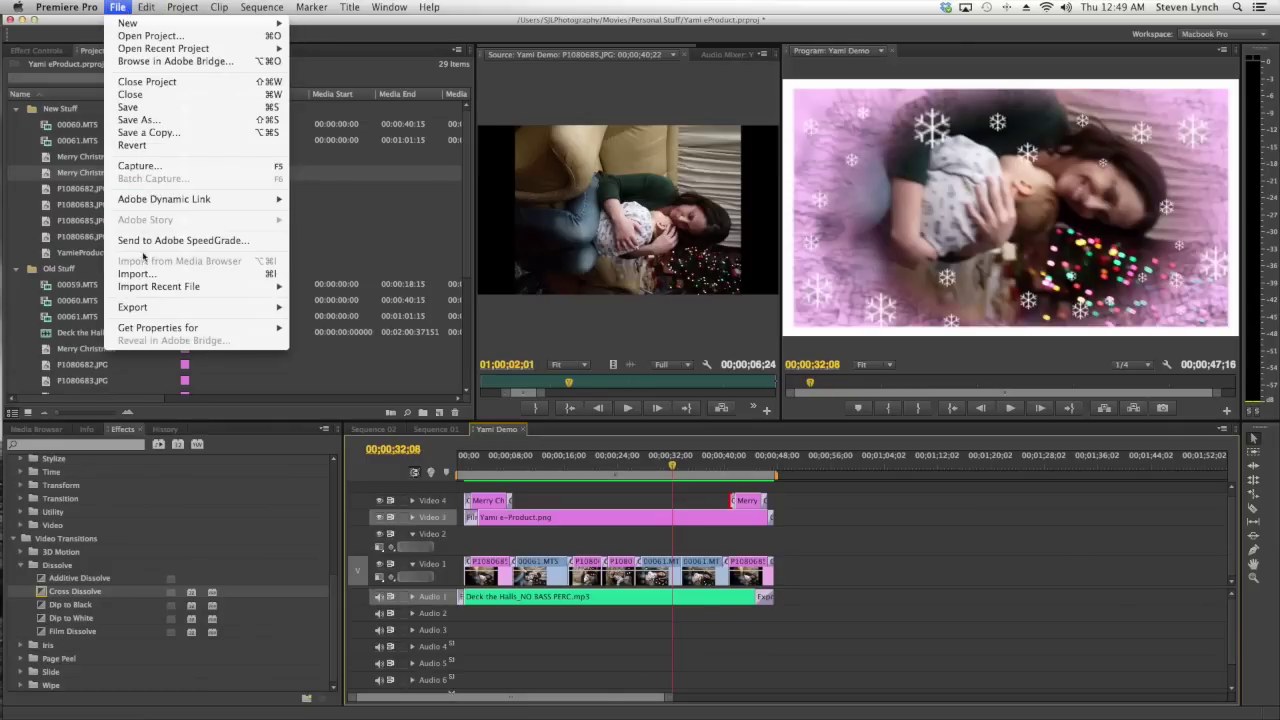
Set the media export to the Android Phone 360p Widescreen 29.97 preset with Use Previews on
{"action": "mouse_move", "coordinate": [147, 306]}
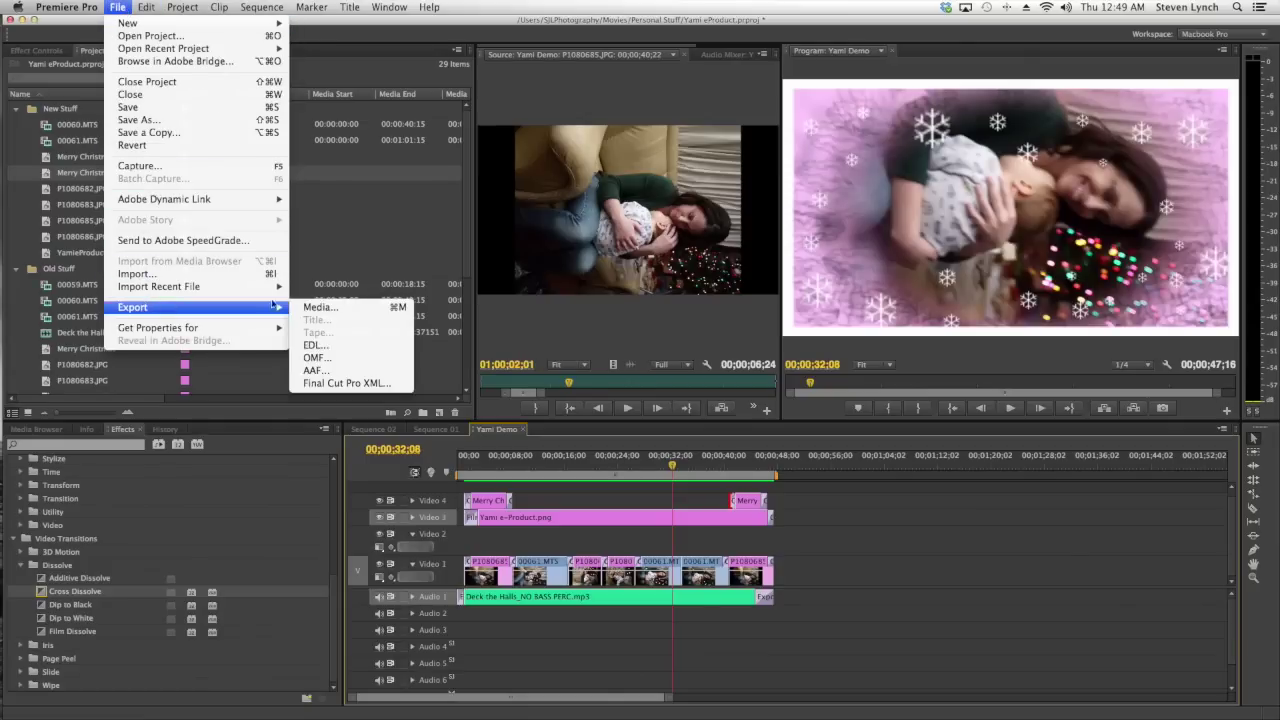
{"action": "left_click", "coordinate": [328, 307]}
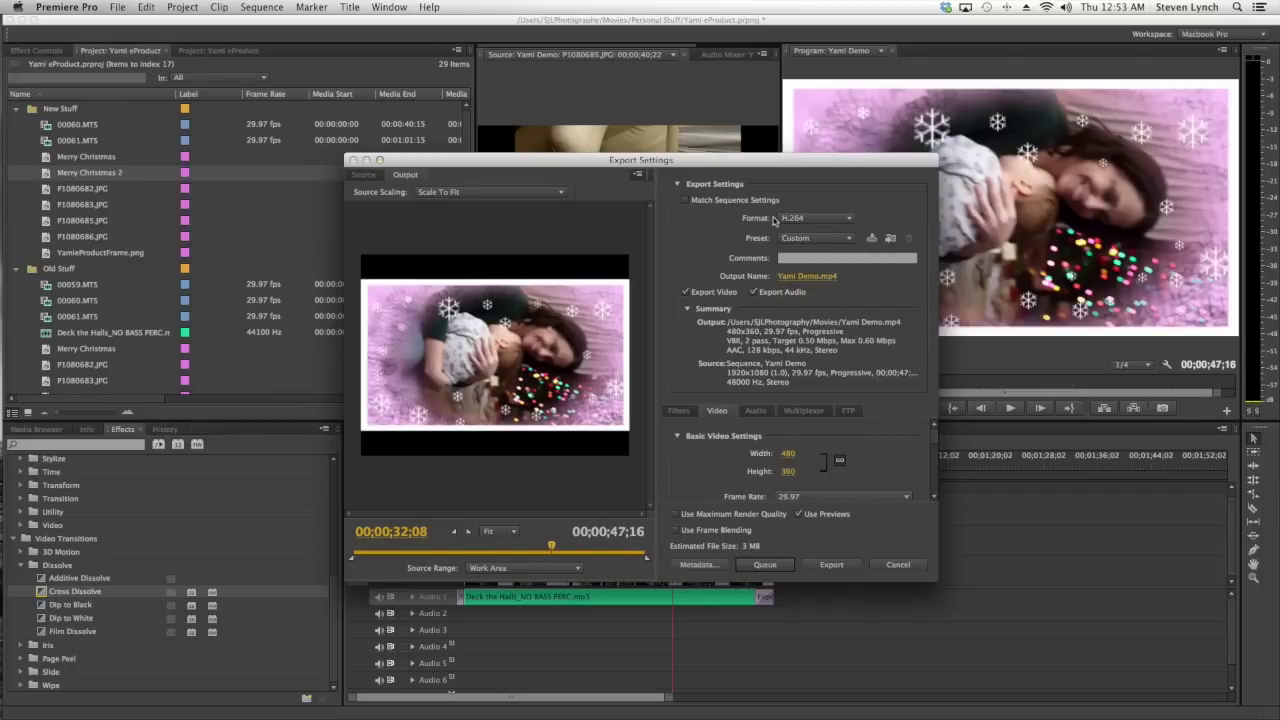
{"action": "left_click", "coordinate": [803, 240]}
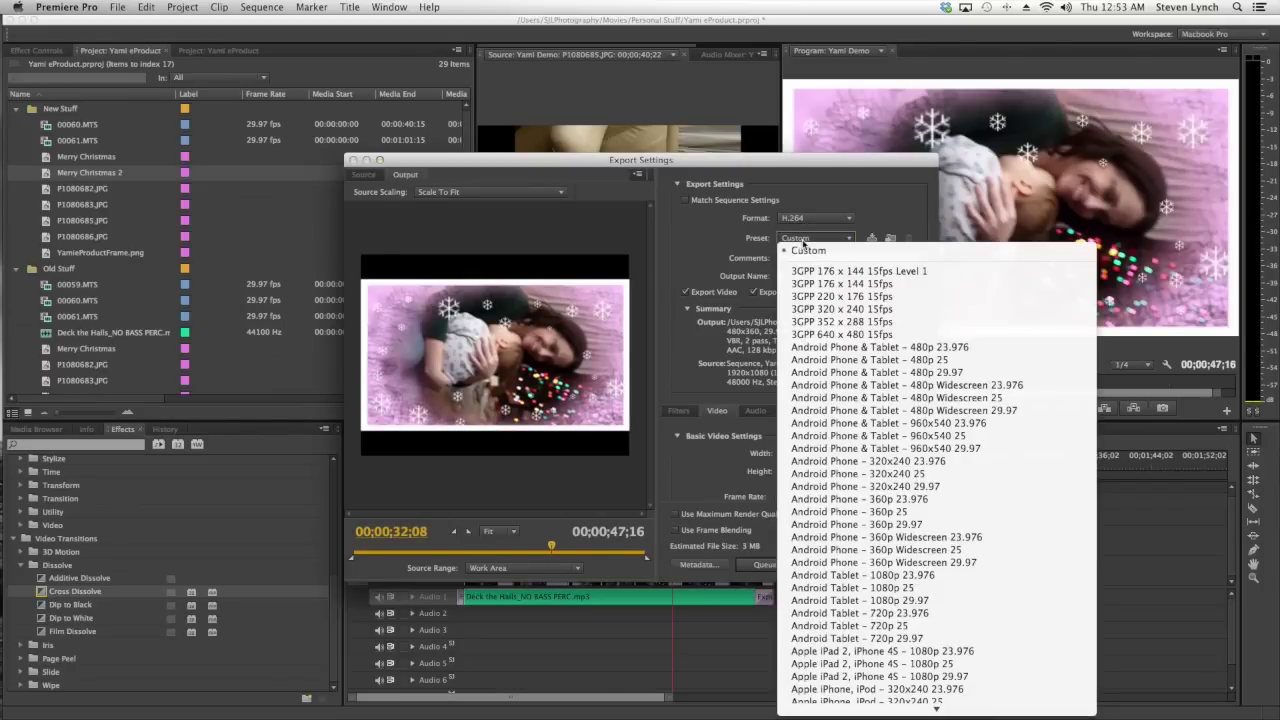
{"action": "left_click", "coordinate": [916, 563]}
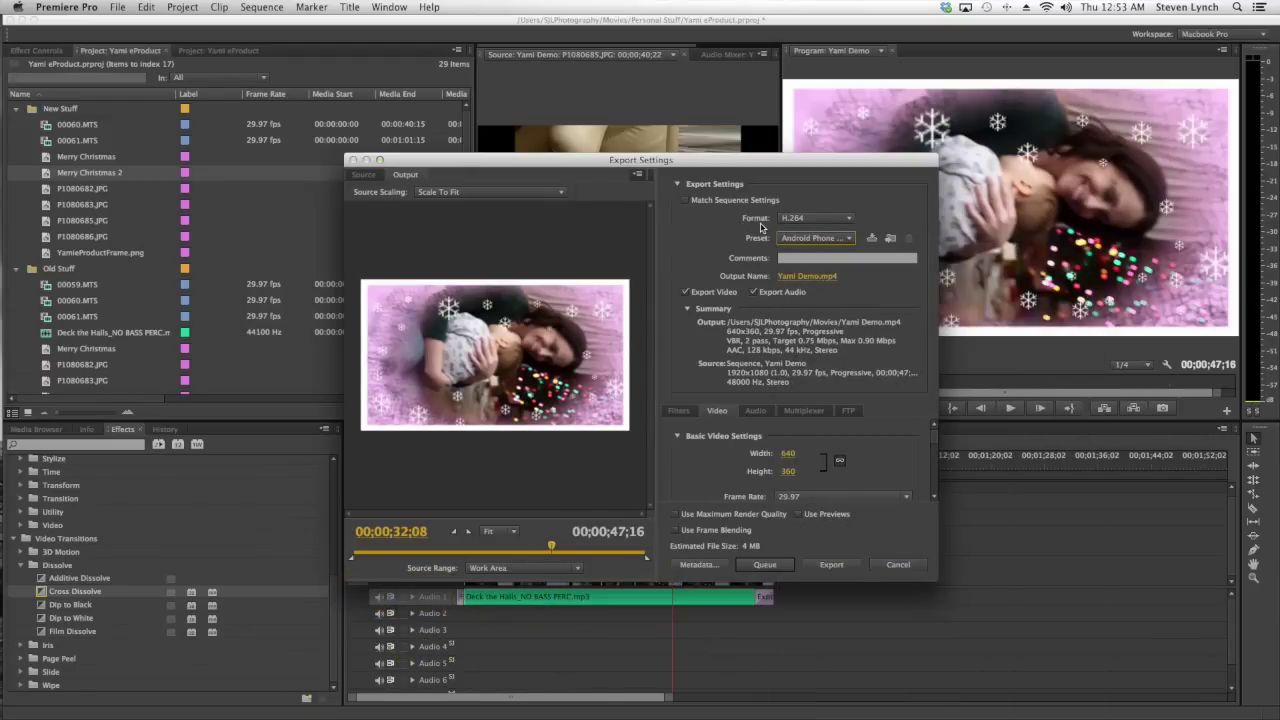
{"action": "left_click", "coordinate": [799, 514]}
Name the output Vertical eProduct Demo 2 and export the sequence
{"action": "left_click", "coordinate": [812, 277]}
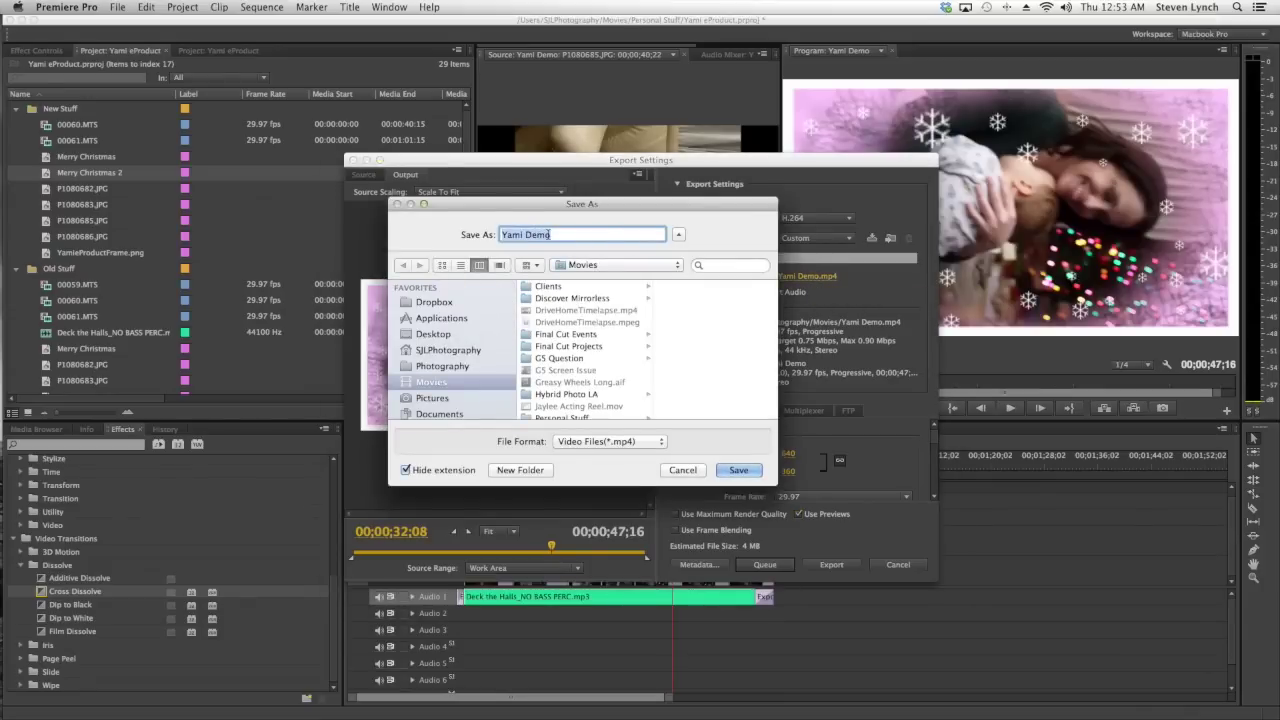
{"action": "type", "text": "Vertical eProduct Demo"}
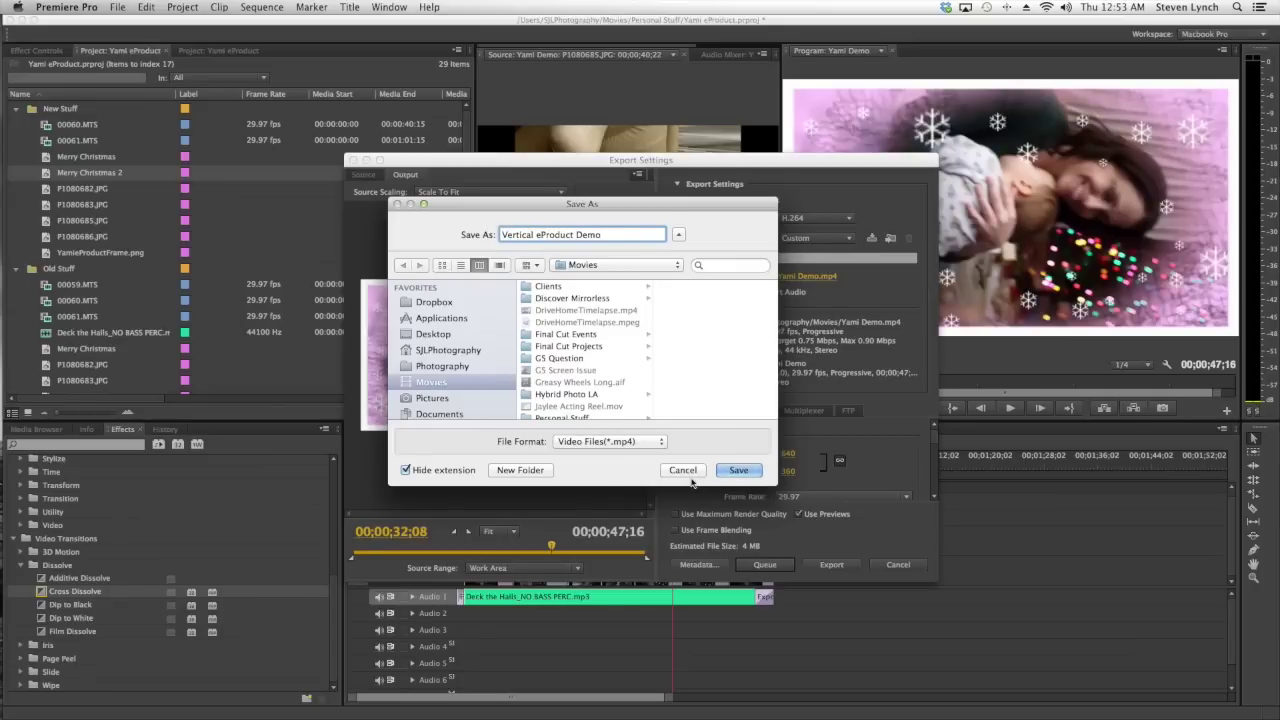
{"action": "left_click", "coordinate": [736, 471]}
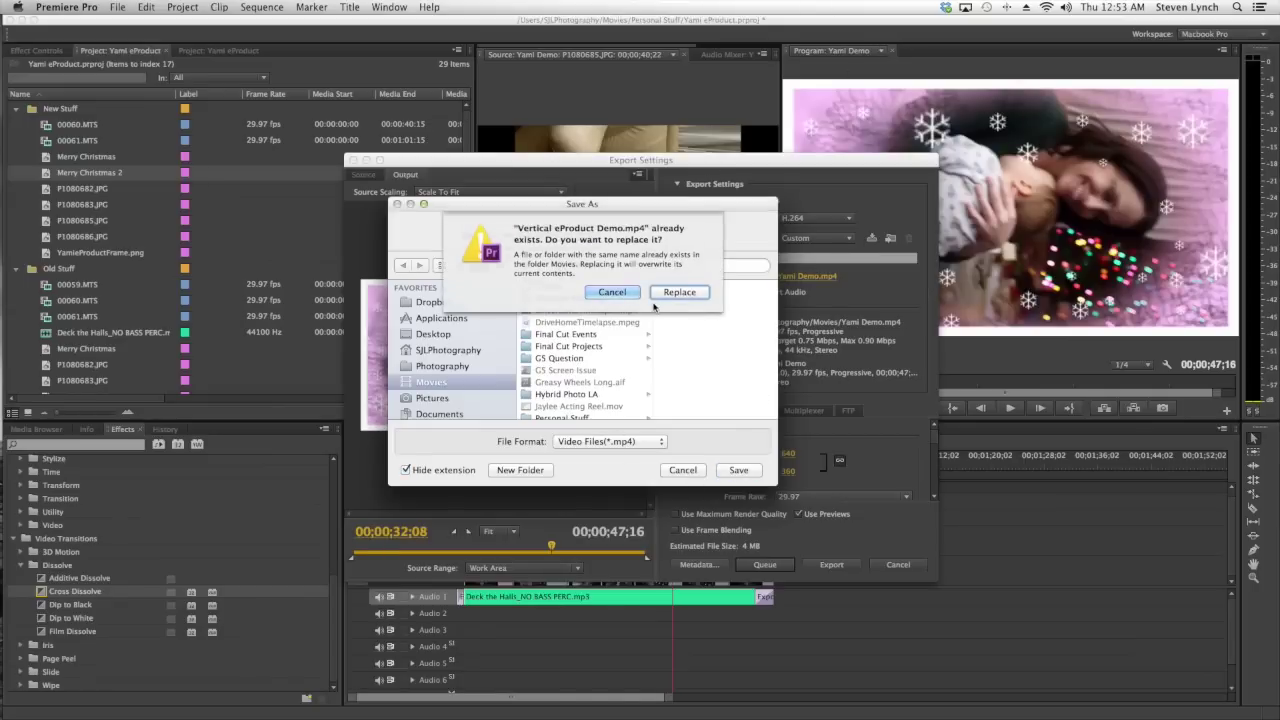
{"action": "left_click", "coordinate": [628, 294]}
{"action": "type", "text": "2"}
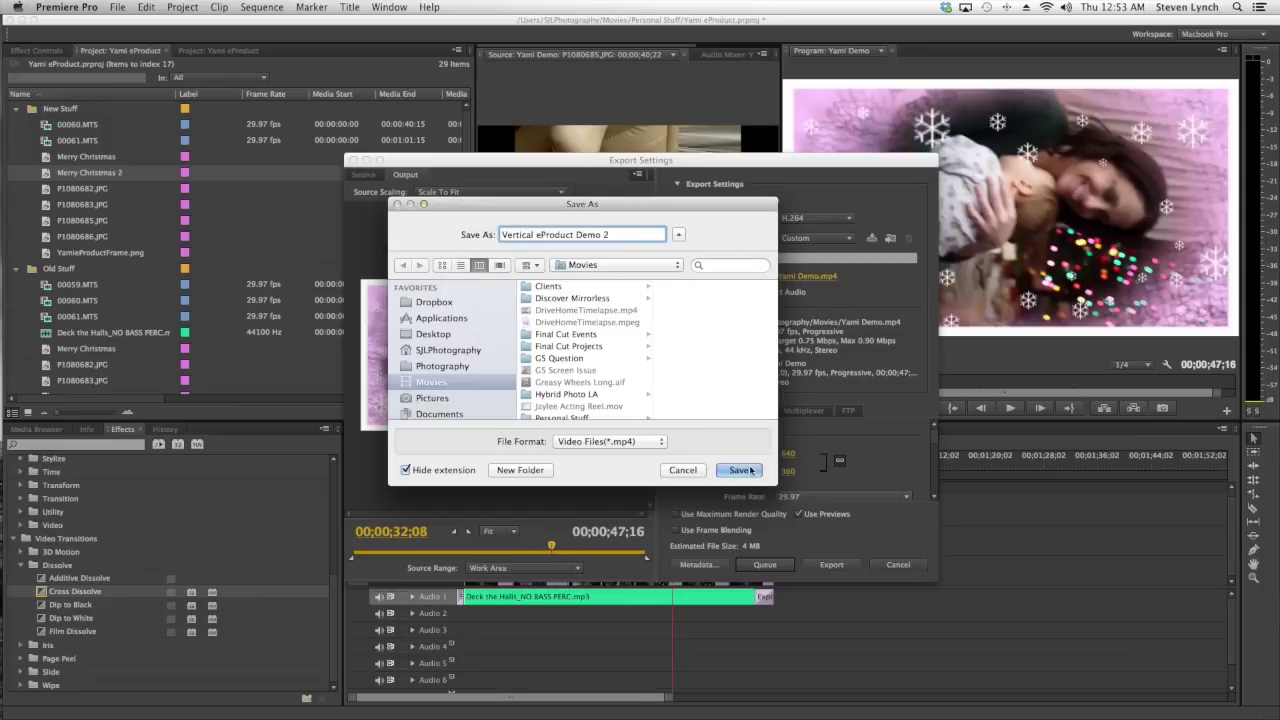
{"action": "key", "text": "Return"}
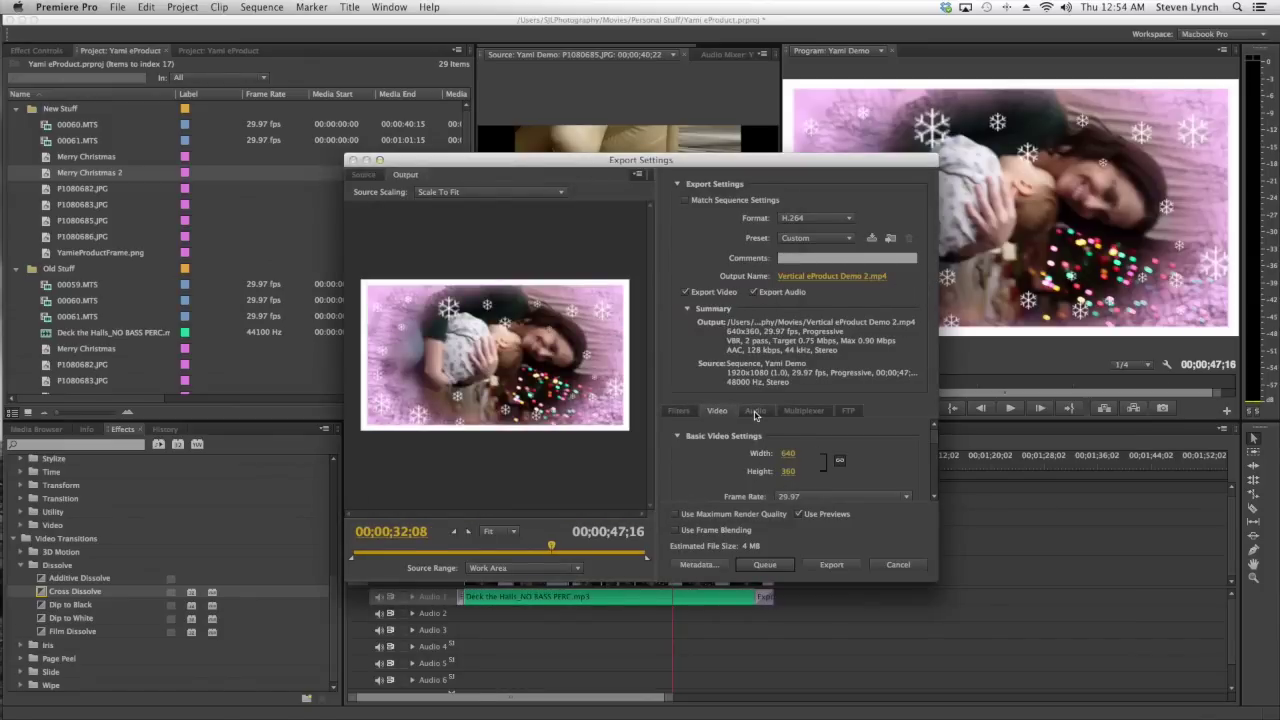
{"action": "left_click", "coordinate": [764, 564]}
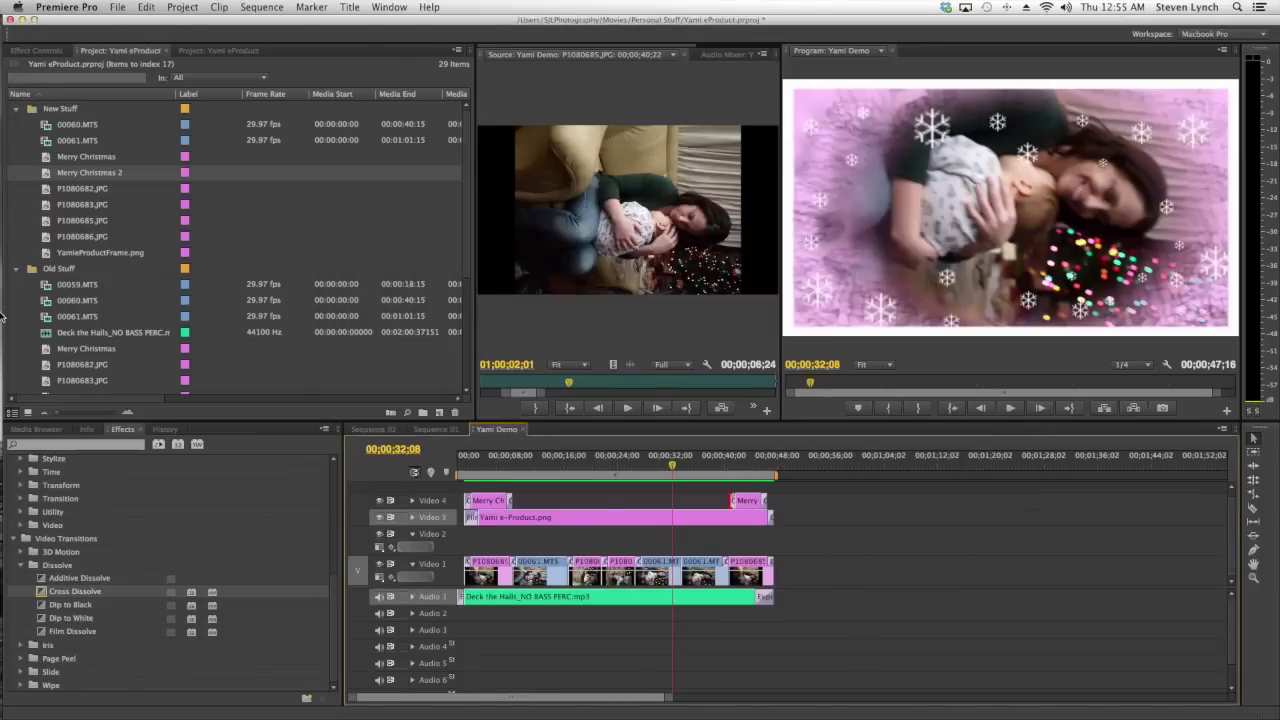
Launch MPEG Streamclip from the Dock's Applications stack
{"action": "mouse_move", "coordinate": [4, 312]}
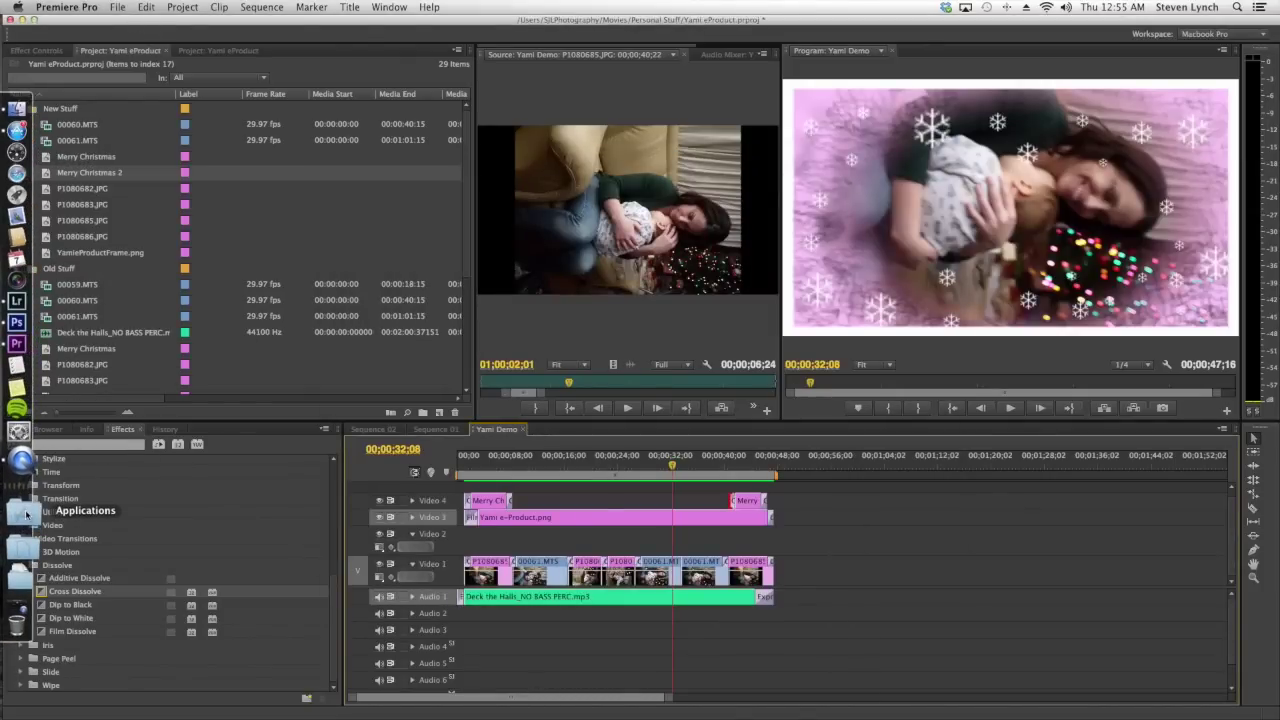
{"action": "left_click", "coordinate": [26, 513]}
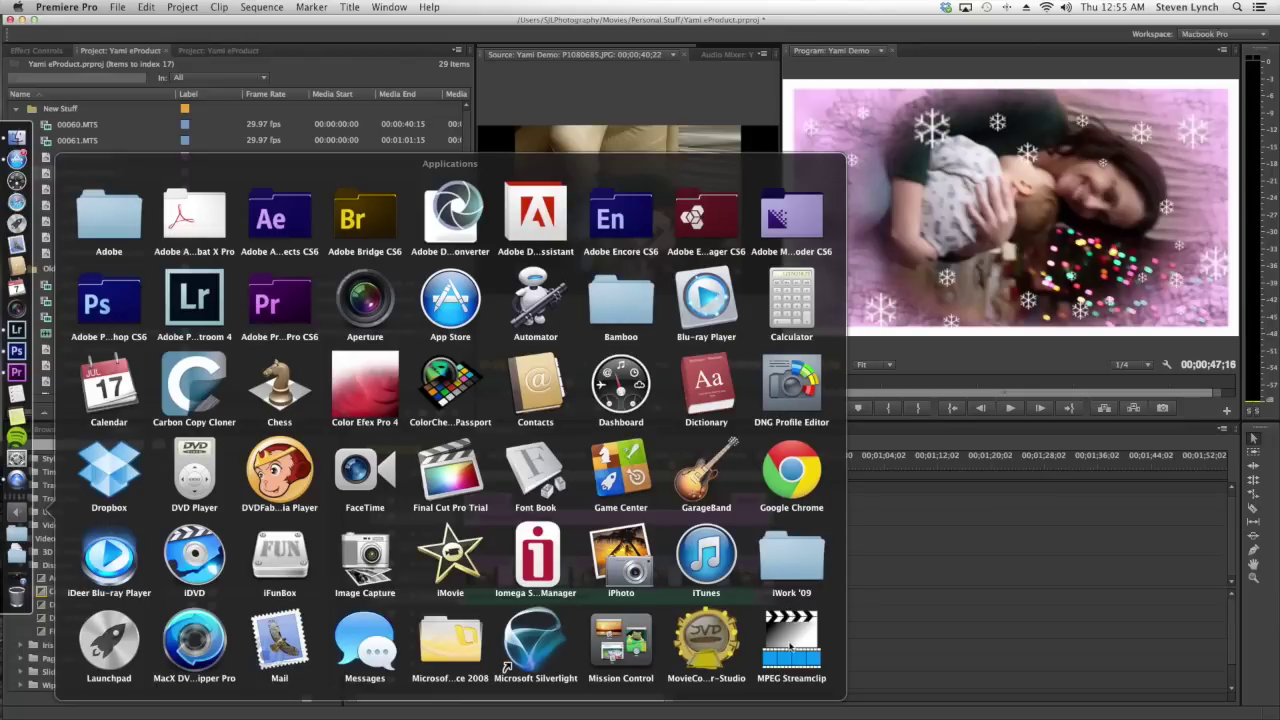
{"action": "left_click", "coordinate": [791, 645]}
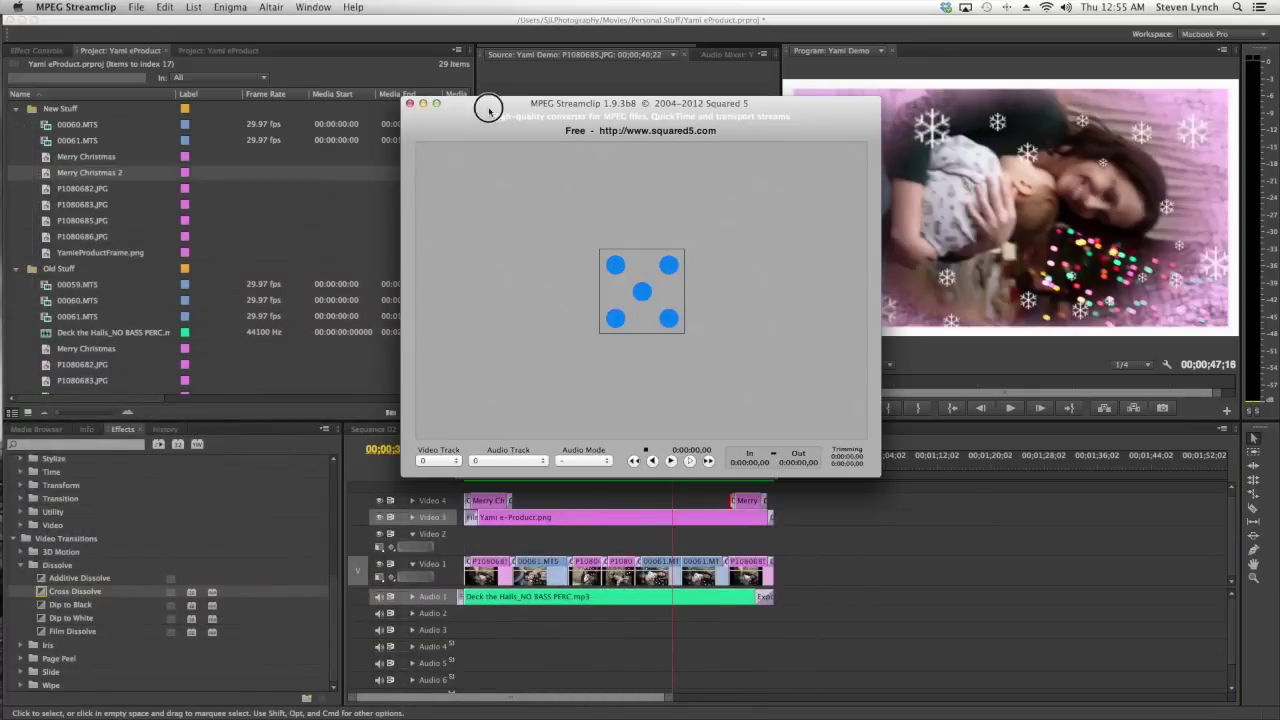
Open Vertical eProduct Demo 2.mp4 from Movies and play it, skipping ahead to about 22 seconds
{"action": "key", "text": "super+o"}
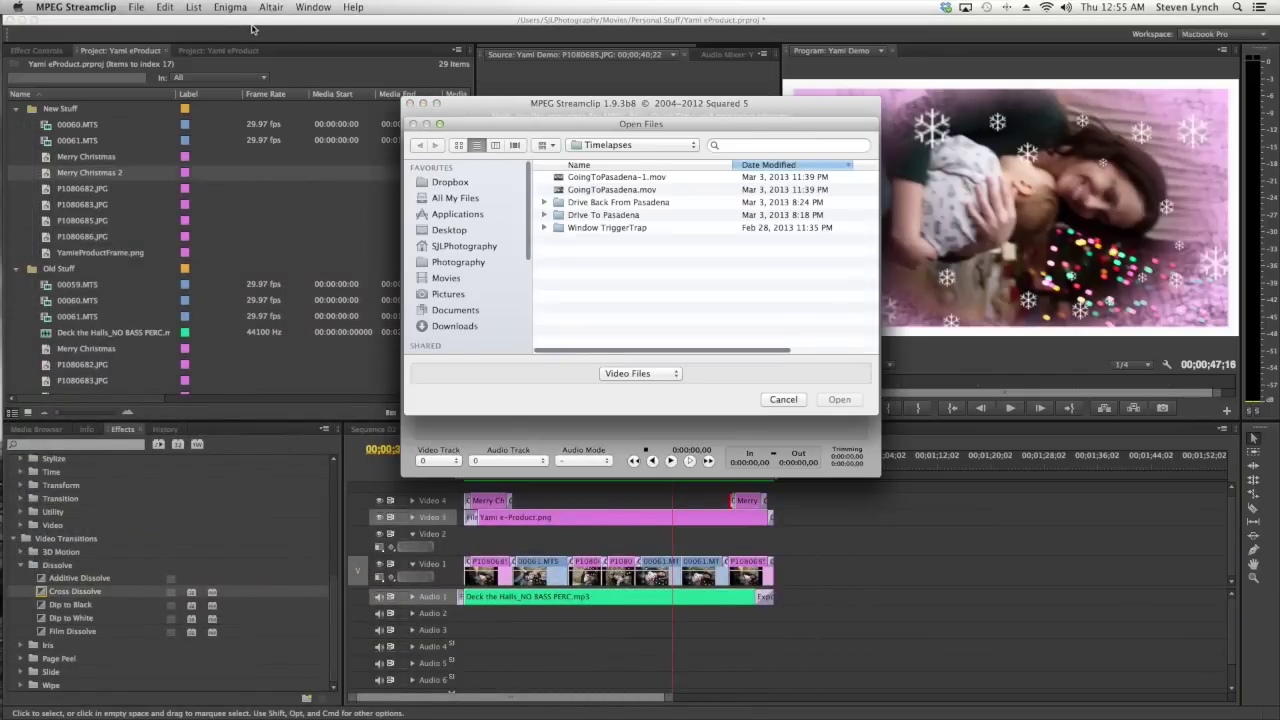
{"action": "left_click", "coordinate": [640, 146]}
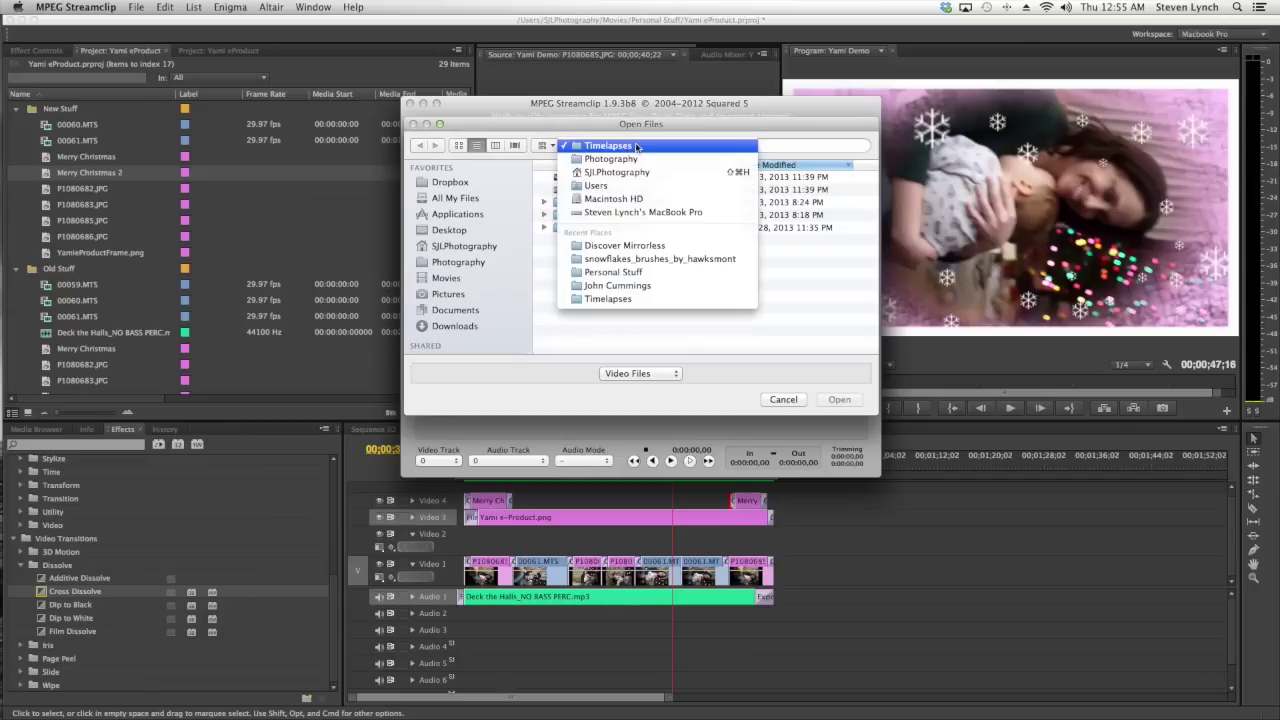
{"action": "left_click", "coordinate": [492, 251]}
{"action": "left_click", "coordinate": [447, 278]}
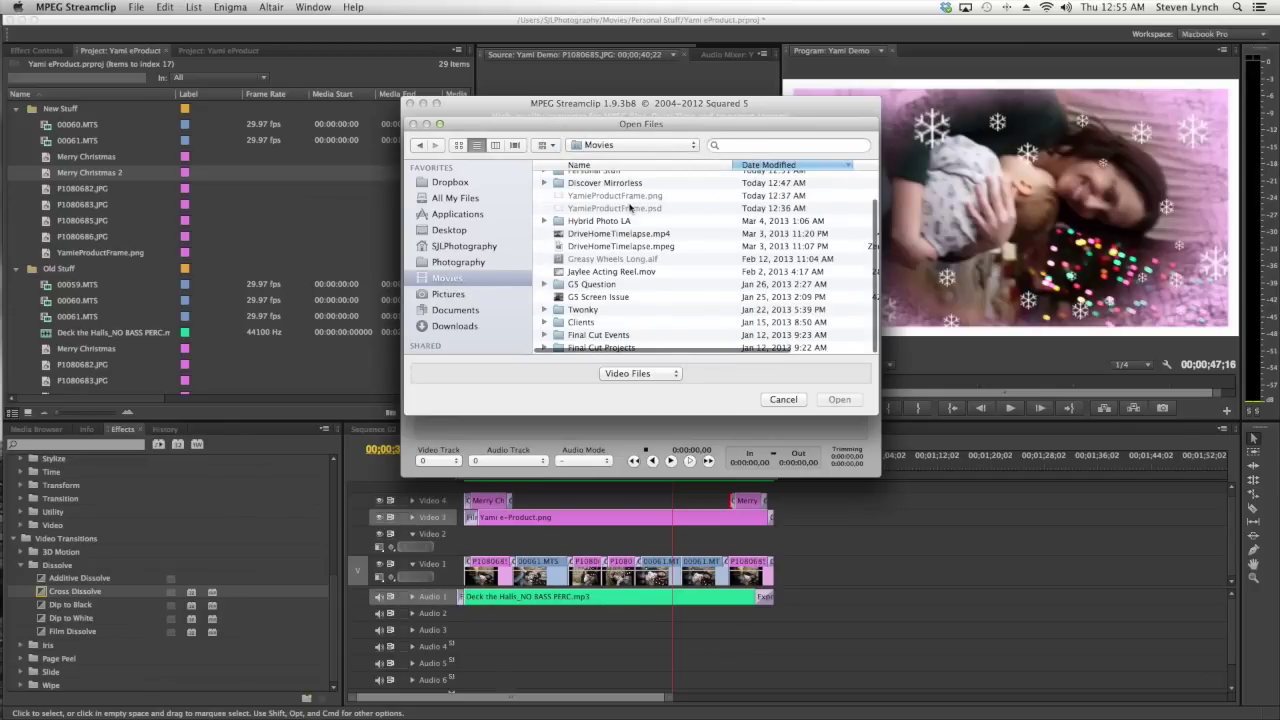
{"action": "scroll", "coordinate": [642, 218], "scroll_direction": "up", "scroll_amount": 3}
{"action": "left_click", "coordinate": [652, 178]}
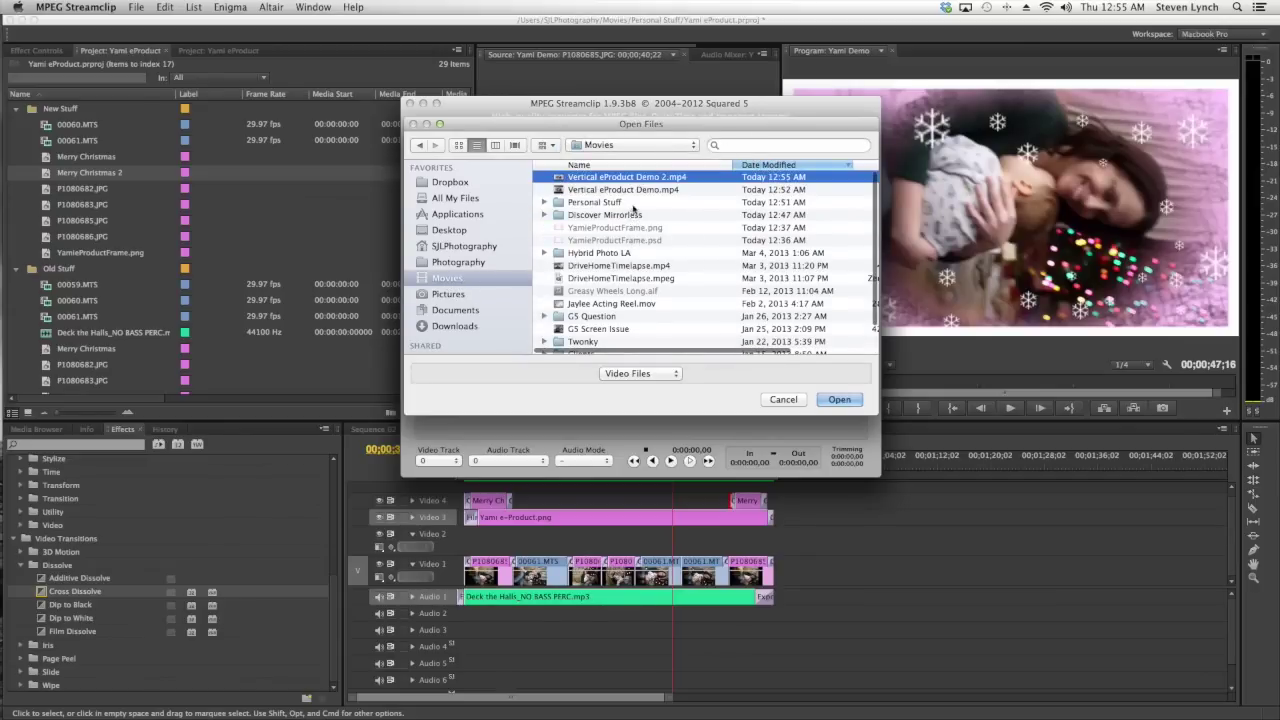
{"action": "double_click", "coordinate": [655, 177]}
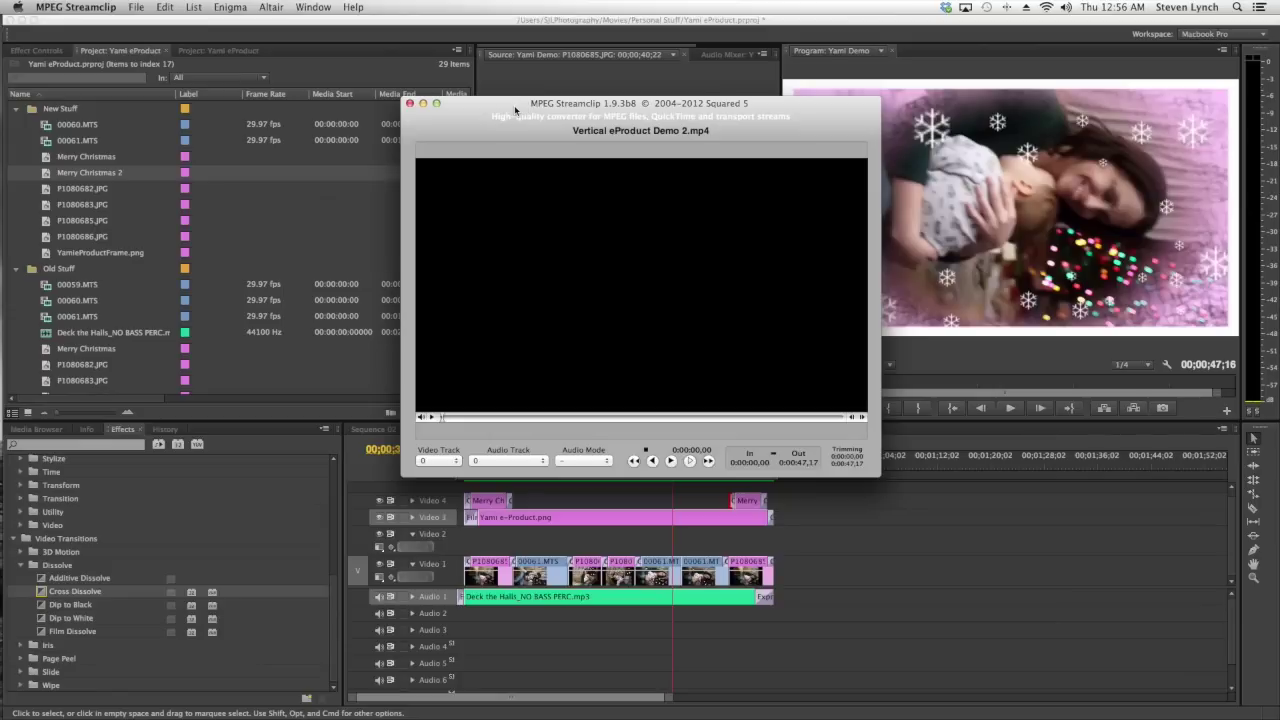
{"action": "key", "text": "space"}
{"action": "left_click_drag", "start_coordinate": [506, 417], "coordinate": [634, 417]}
Rotate the video counter-clockwise into portrait orientation
{"action": "left_click", "coordinate": [137, 7]}
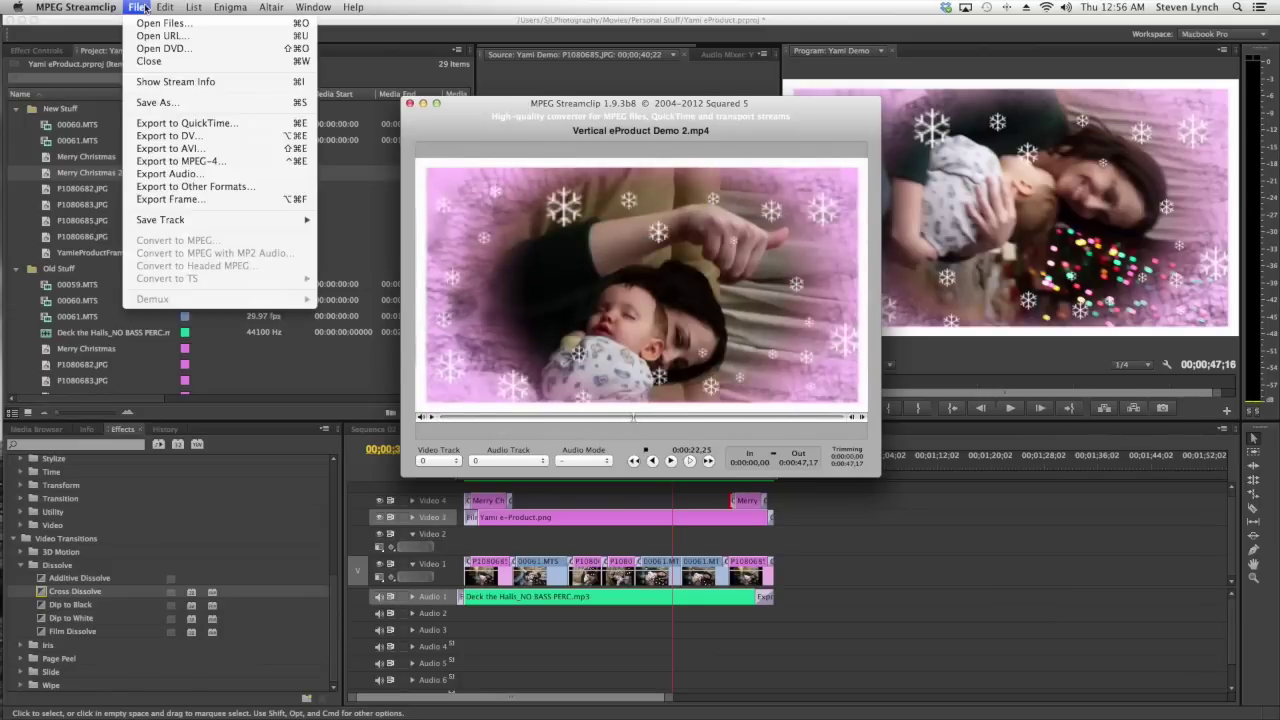
{"action": "mouse_move", "coordinate": [163, 7]}
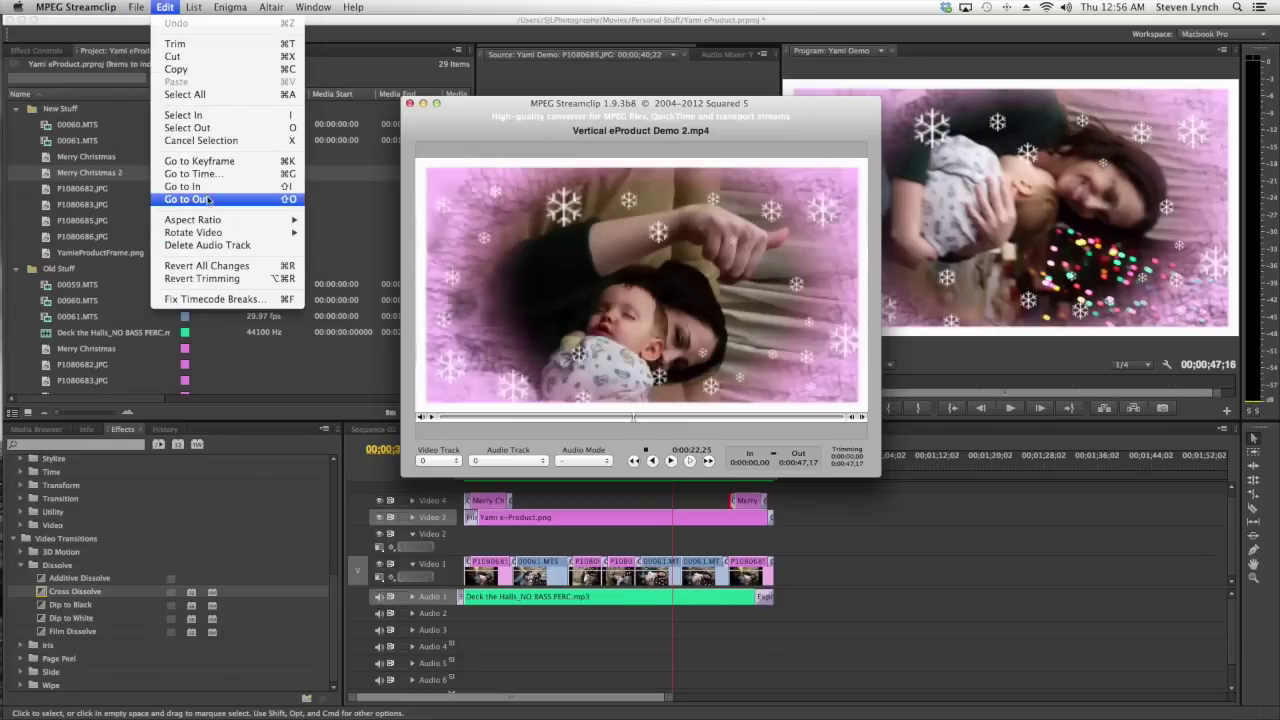
{"action": "mouse_move", "coordinate": [208, 234]}
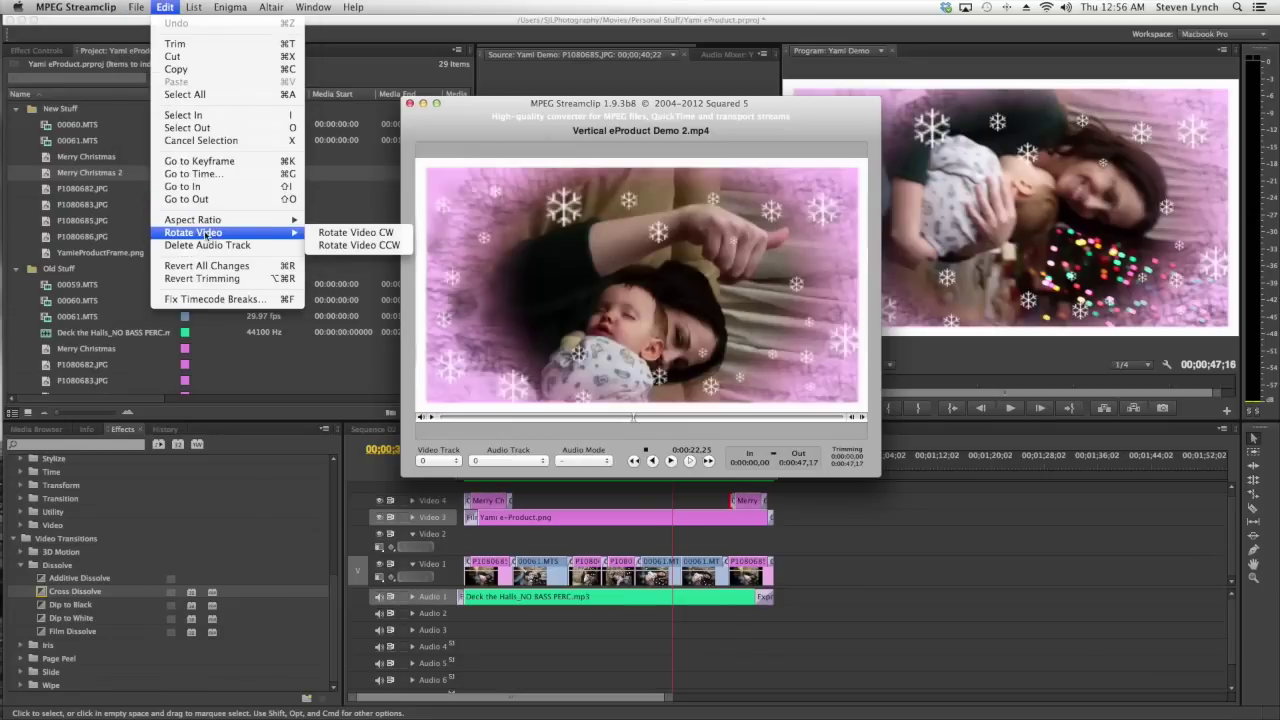
{"action": "left_click", "coordinate": [360, 245]}
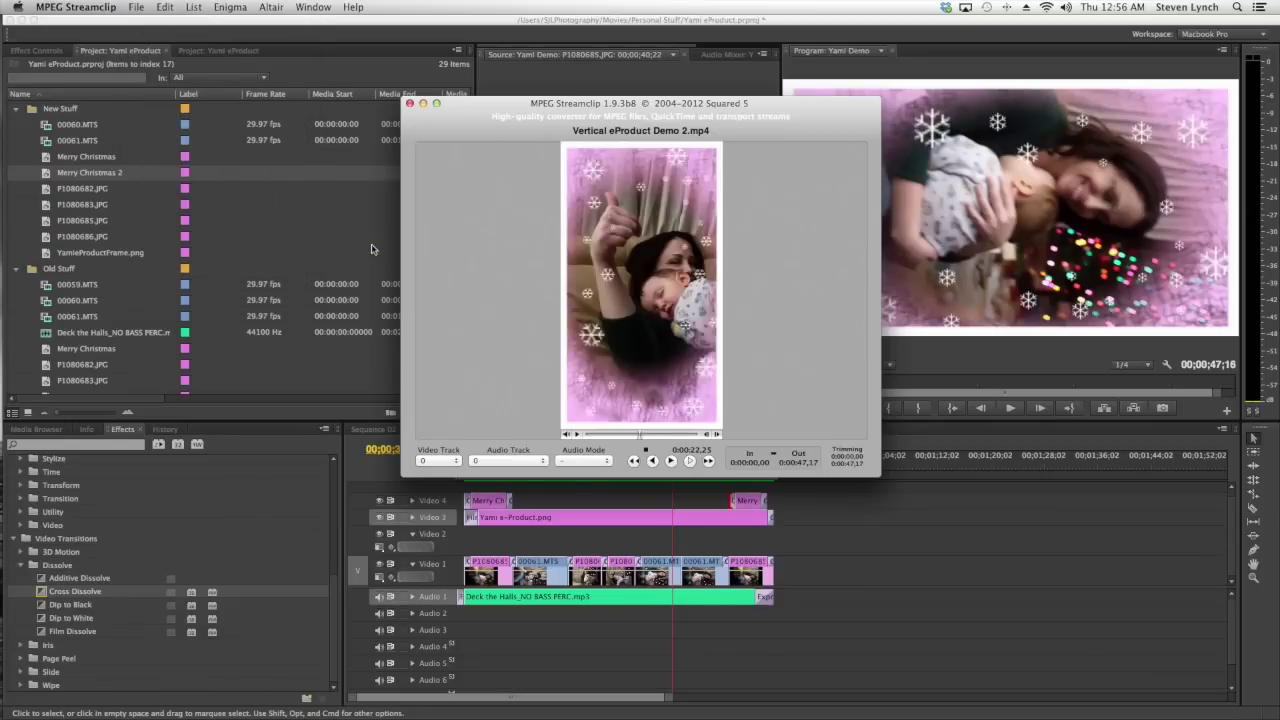
Save the rotated video in Movies as Vertical eProduct Demo 2 flipped.mp4
{"action": "left_click", "coordinate": [136, 8]}
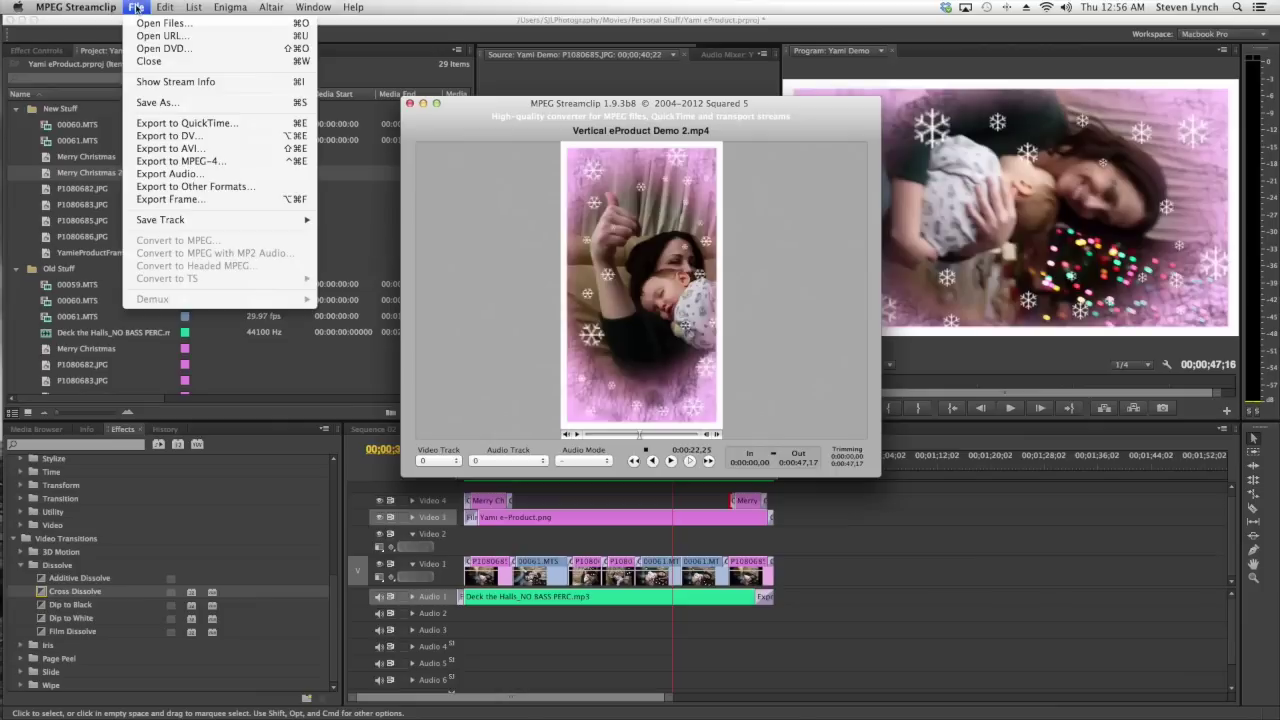
{"action": "left_click", "coordinate": [157, 102]}
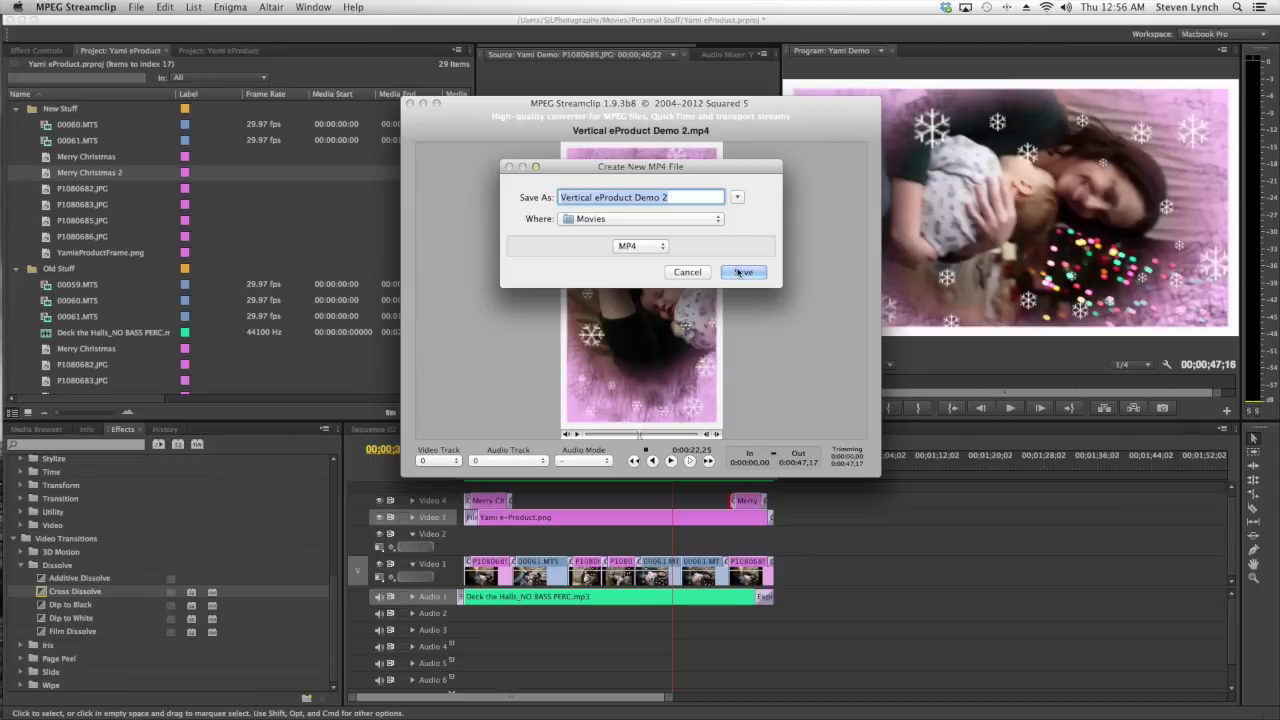
{"action": "left_click", "coordinate": [688, 197]}
{"action": "type", "text": "b"}
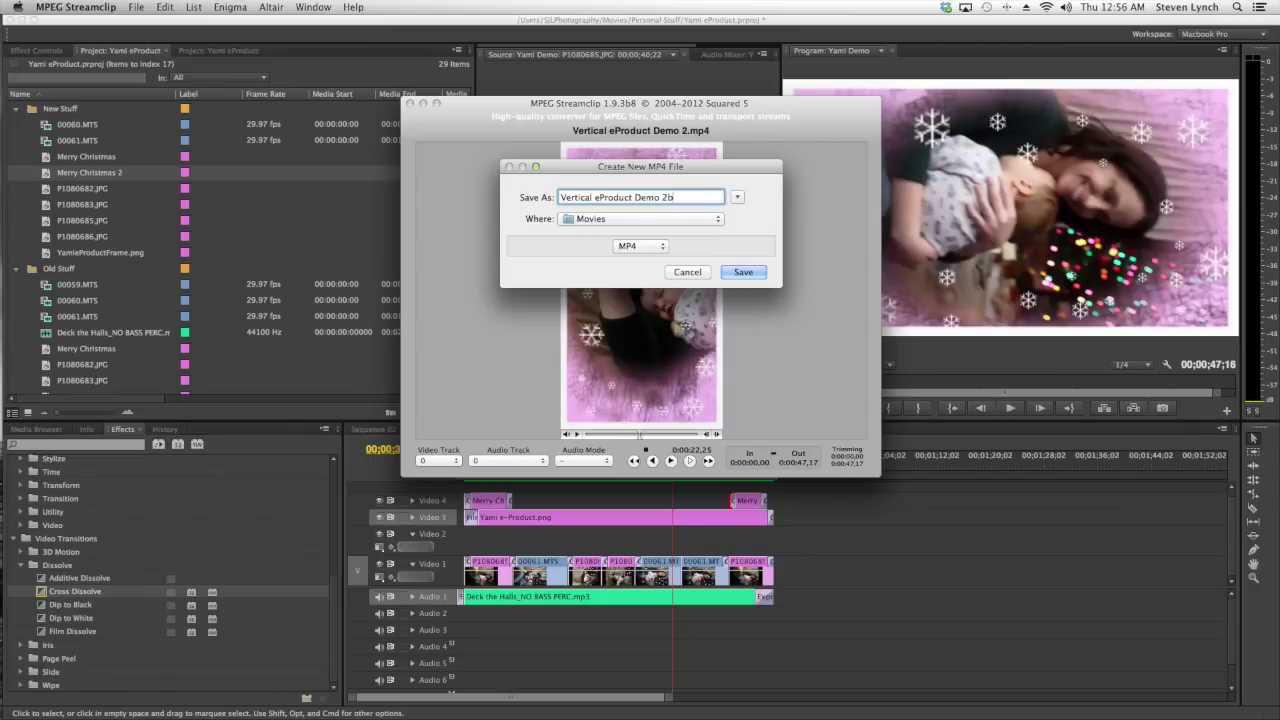
{"action": "type", "text": "lipped"}
{"action": "left_click", "coordinate": [745, 272]}
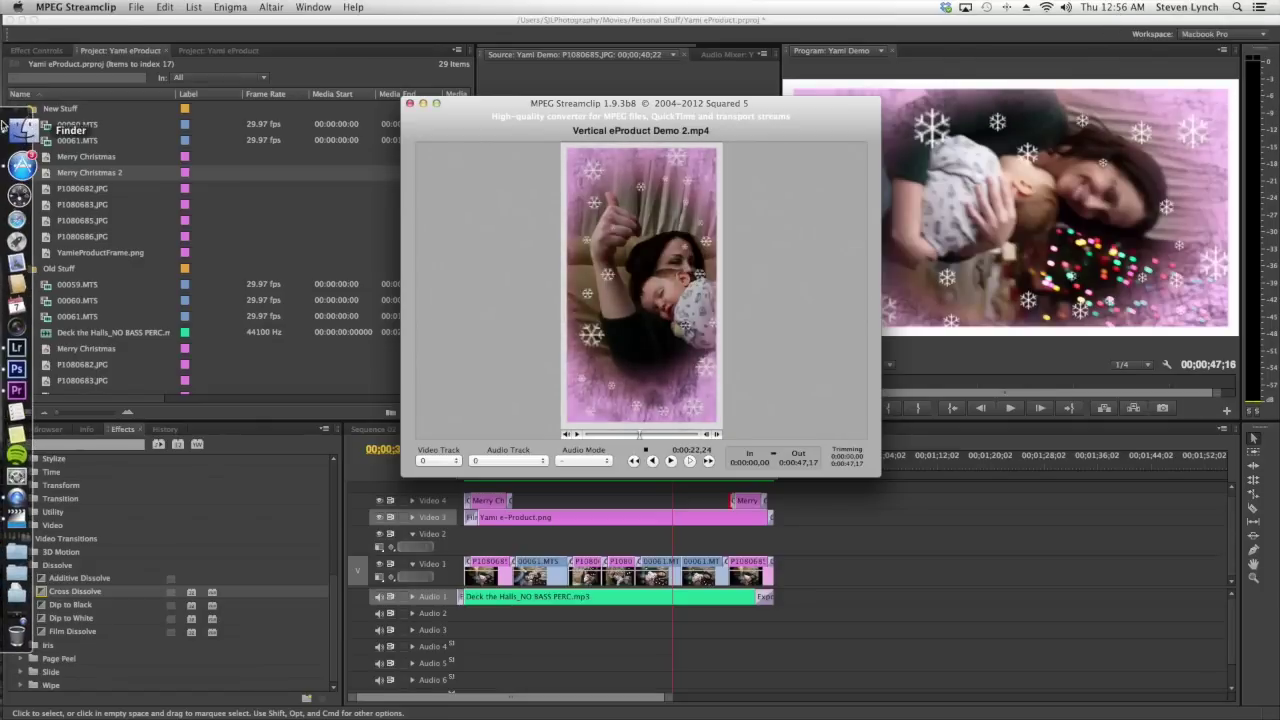
Open Vertical eProduct Demo 2 flipped.mp4 from Finder's Movies folder with QuickTime Player 7
{"action": "left_click", "coordinate": [18, 132]}
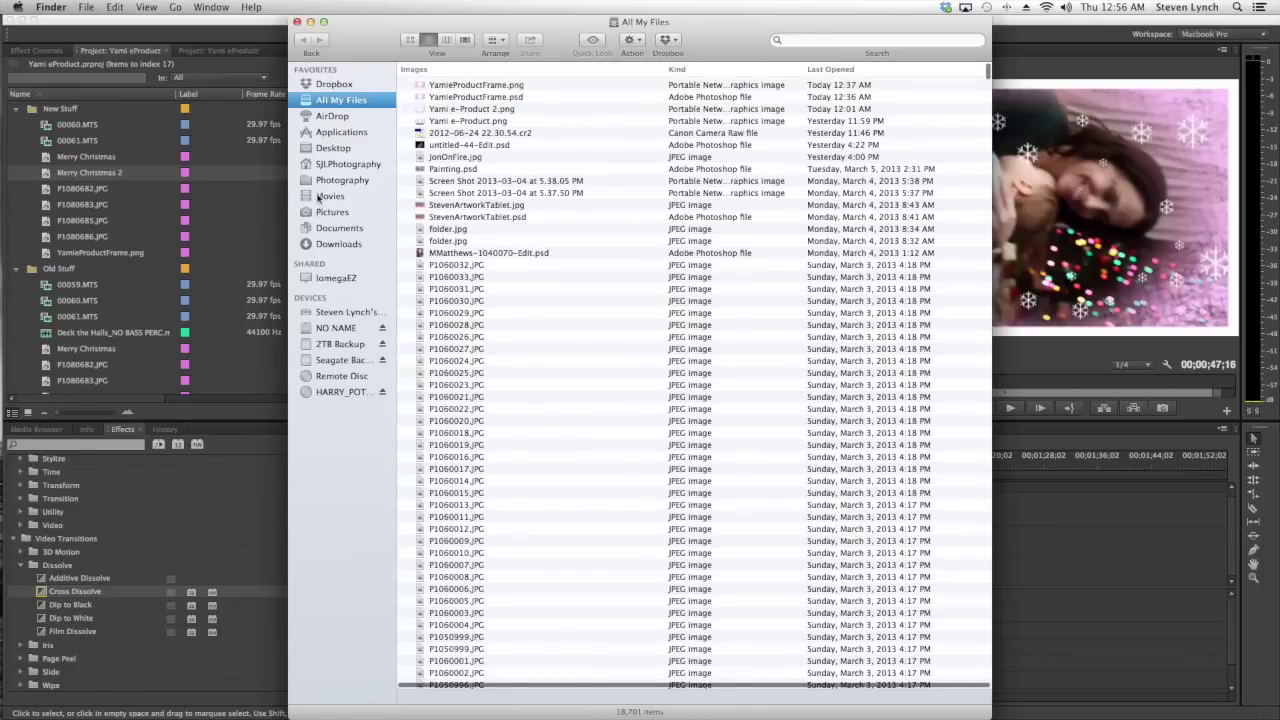
{"action": "left_click", "coordinate": [318, 197]}
{"action": "left_click", "coordinate": [440, 94]}
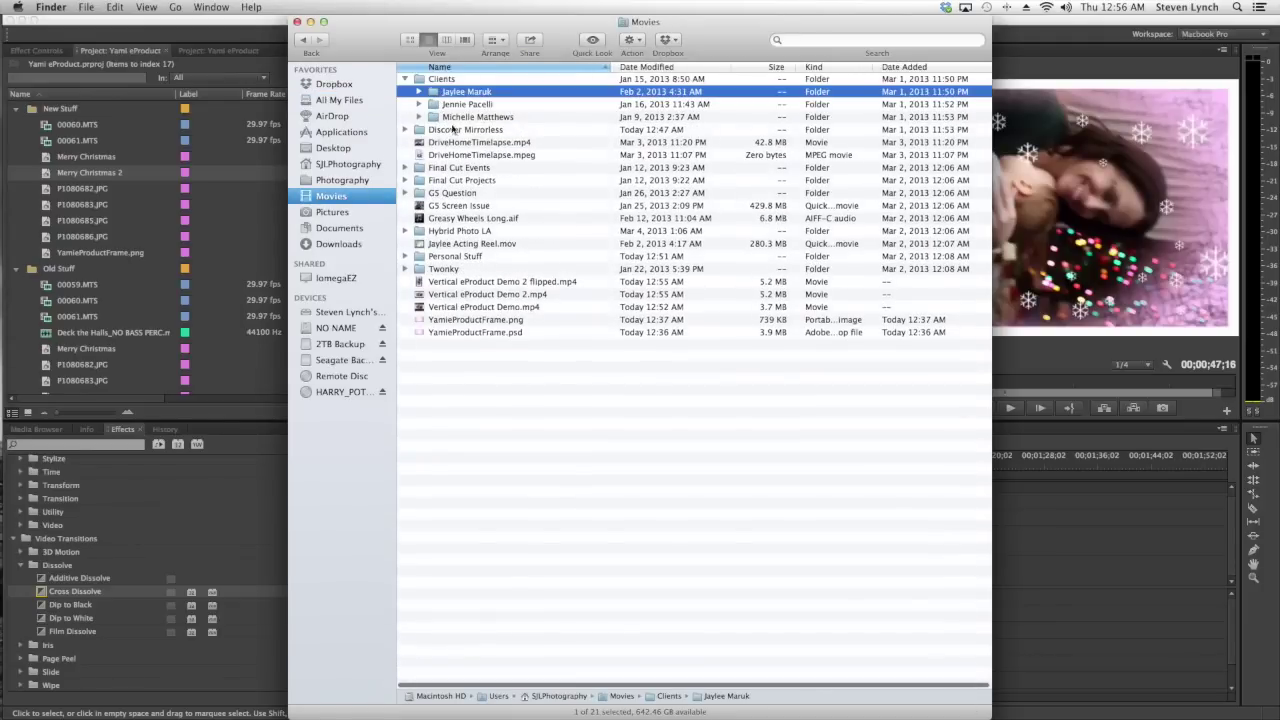
{"action": "left_click", "coordinate": [452, 130]}
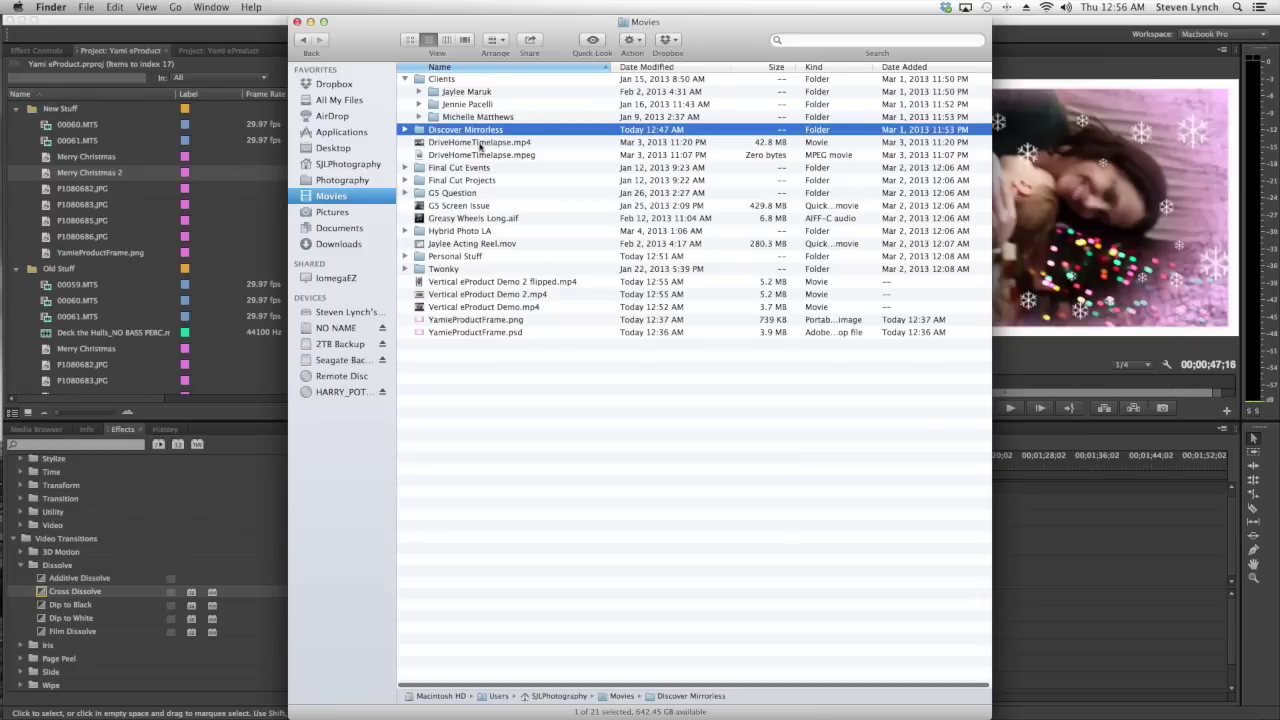
{"action": "right_click", "coordinate": [437, 282]}
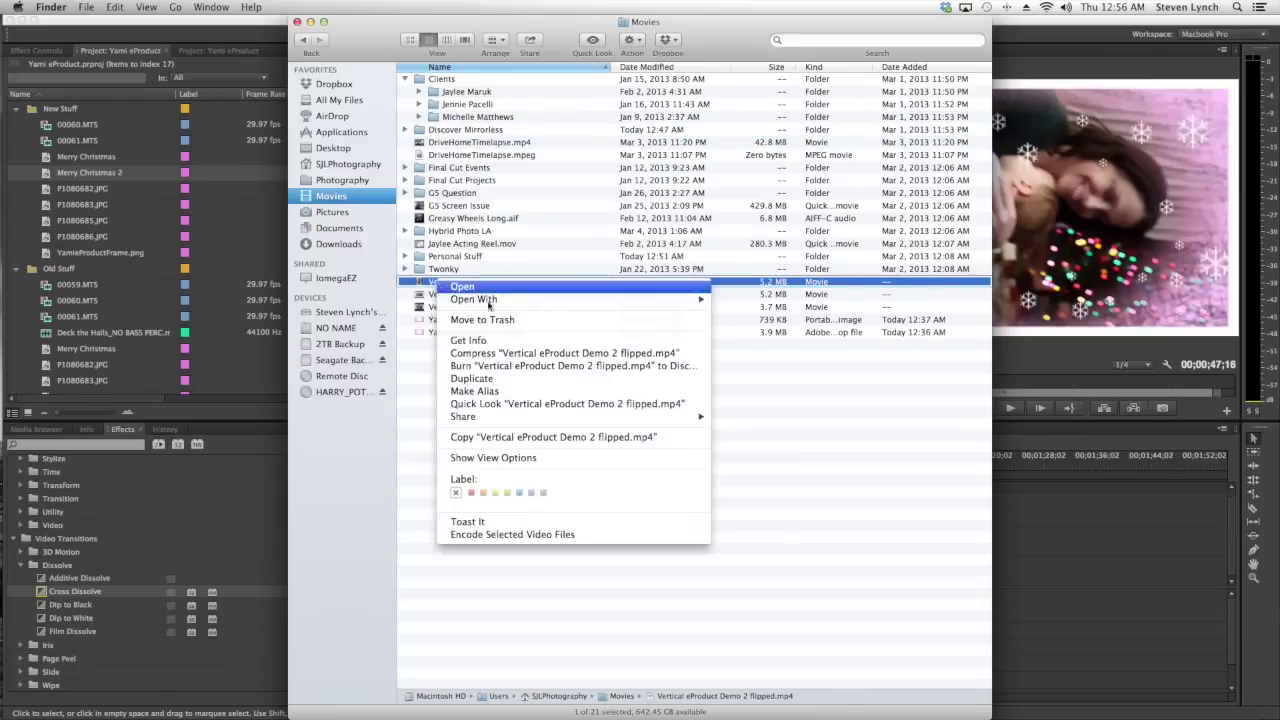
{"action": "mouse_move", "coordinate": [674, 308]}
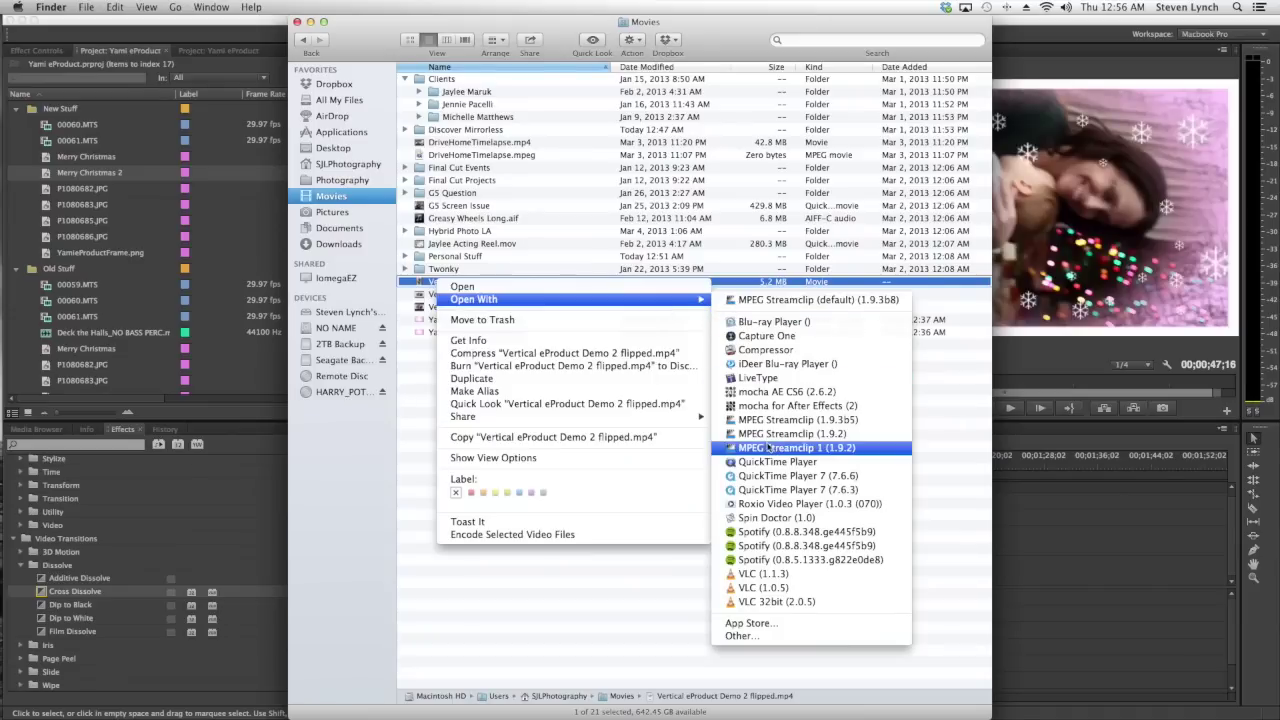
{"action": "left_click", "coordinate": [770, 477]}
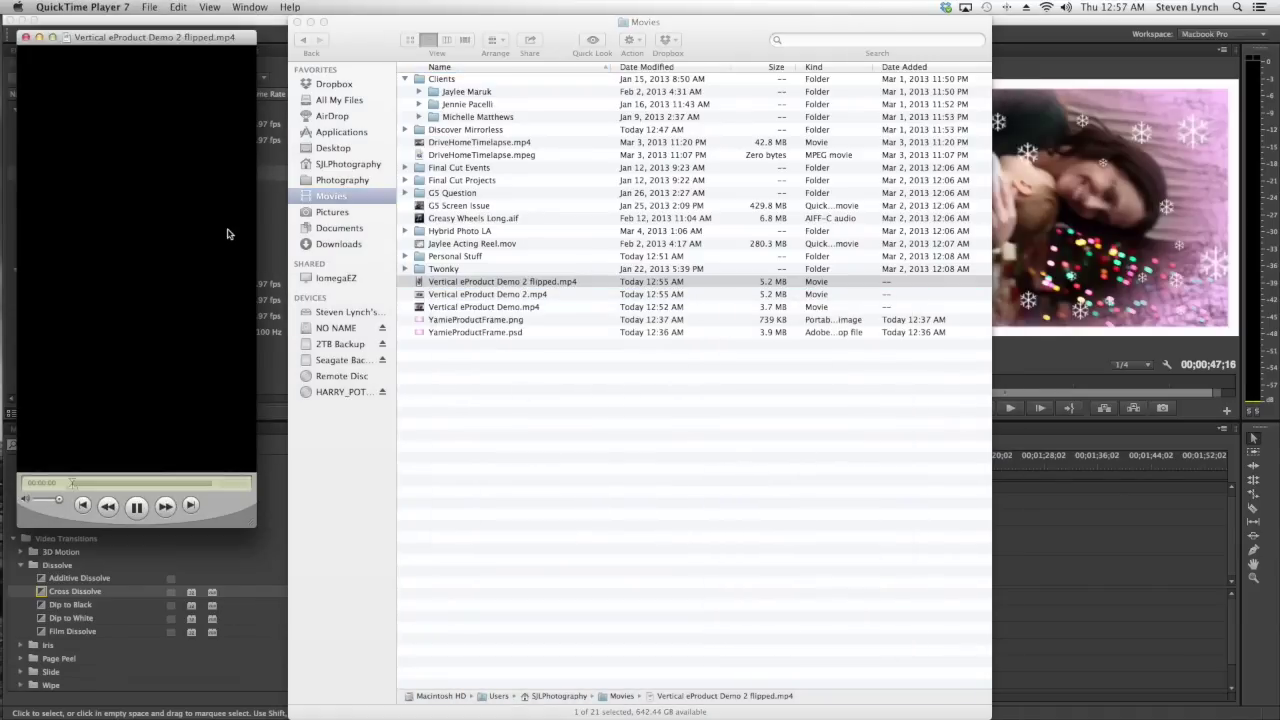
Centre the movie window, pause around 32 seconds to check it's upright, then close it
{"action": "left_click_drag", "start_coordinate": [123, 42], "coordinate": [383, 64]}
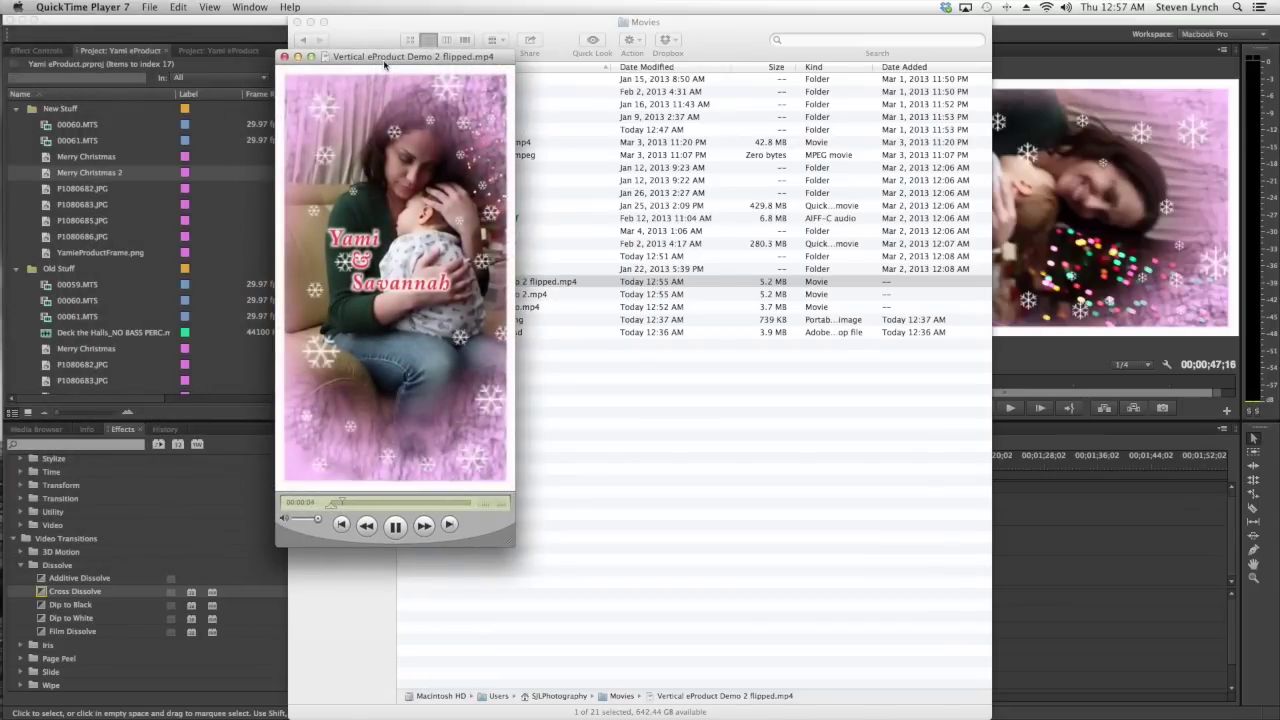
{"action": "left_click", "coordinate": [474, 236]}
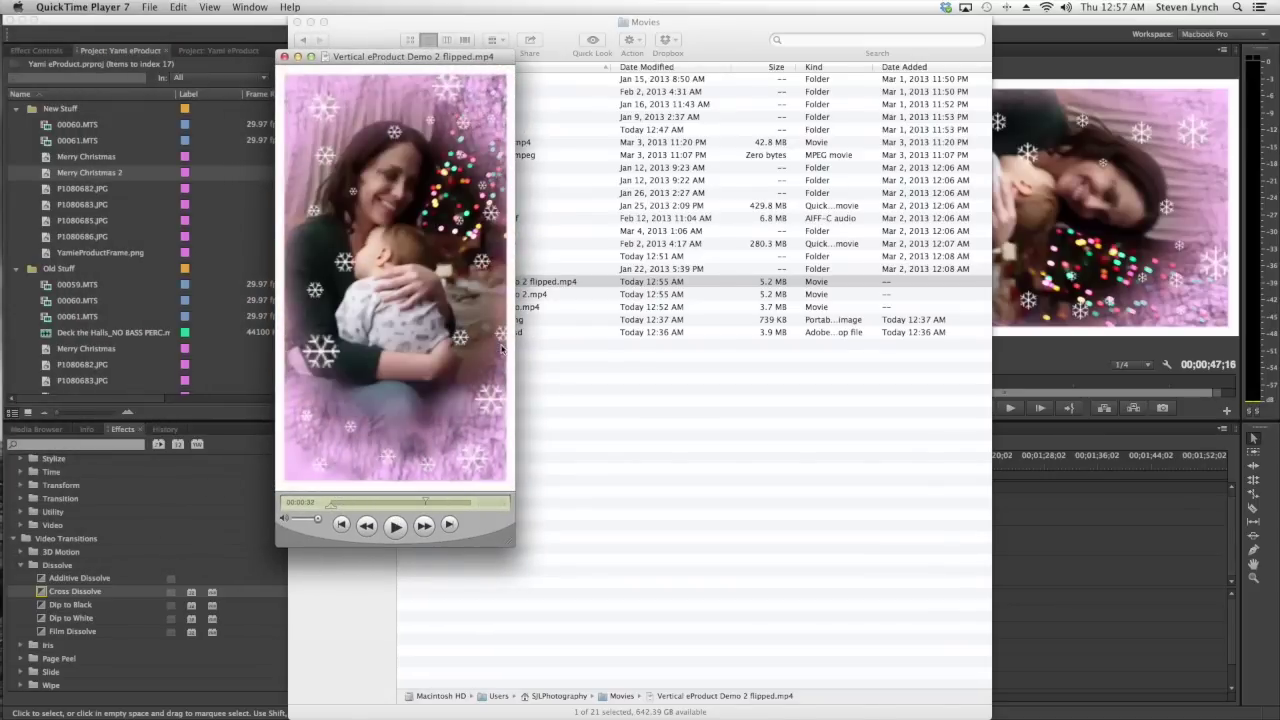
{"action": "left_click", "coordinate": [284, 57]}
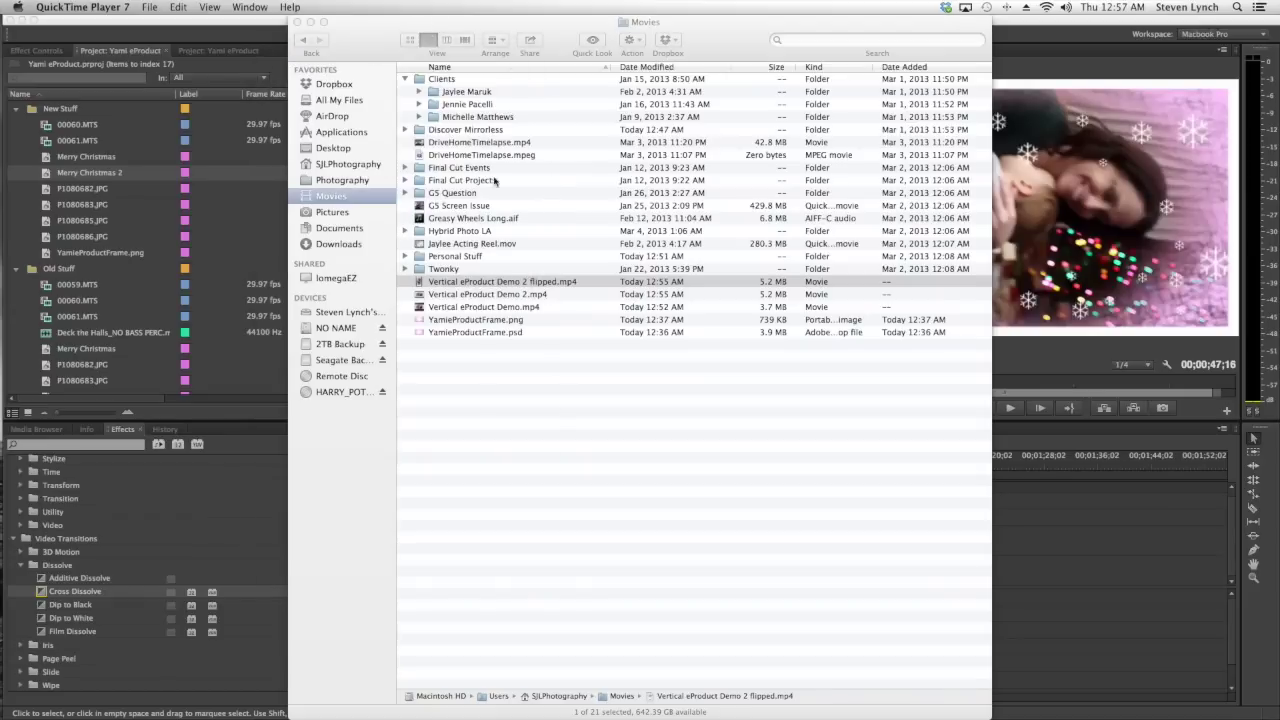
Drag the flipped video file from Finder onto Mail to attach it to a new message
{"action": "left_click", "coordinate": [546, 286]}
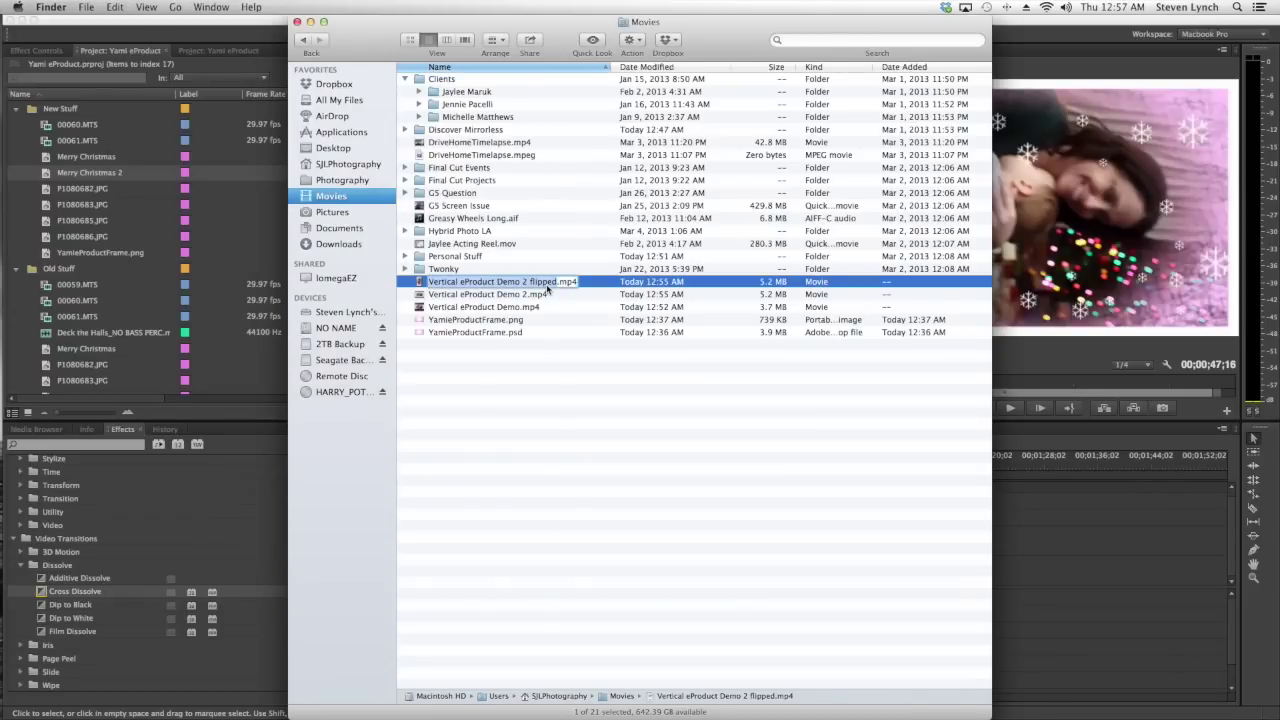
{"action": "left_click", "coordinate": [518, 350]}
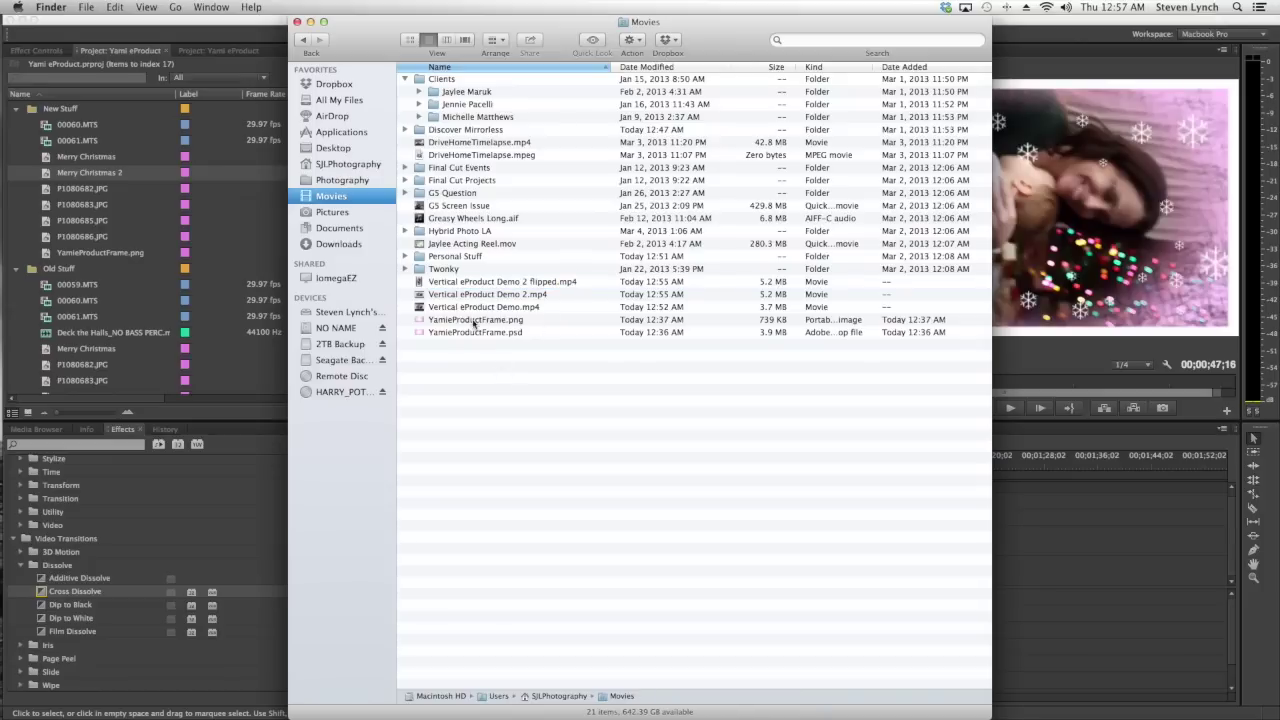
{"action": "left_click", "coordinate": [456, 271]}
{"action": "left_click", "coordinate": [451, 281]}
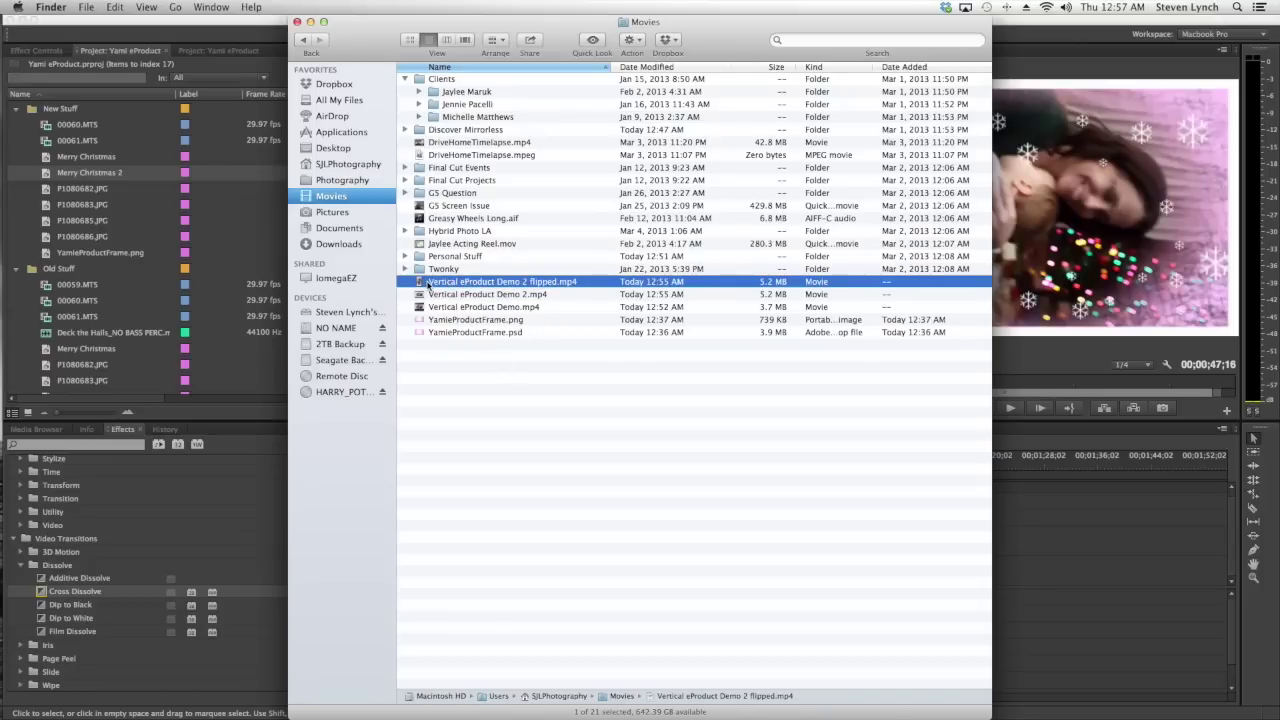
{"action": "left_click_drag", "start_coordinate": [428, 285], "coordinate": [16, 231]}
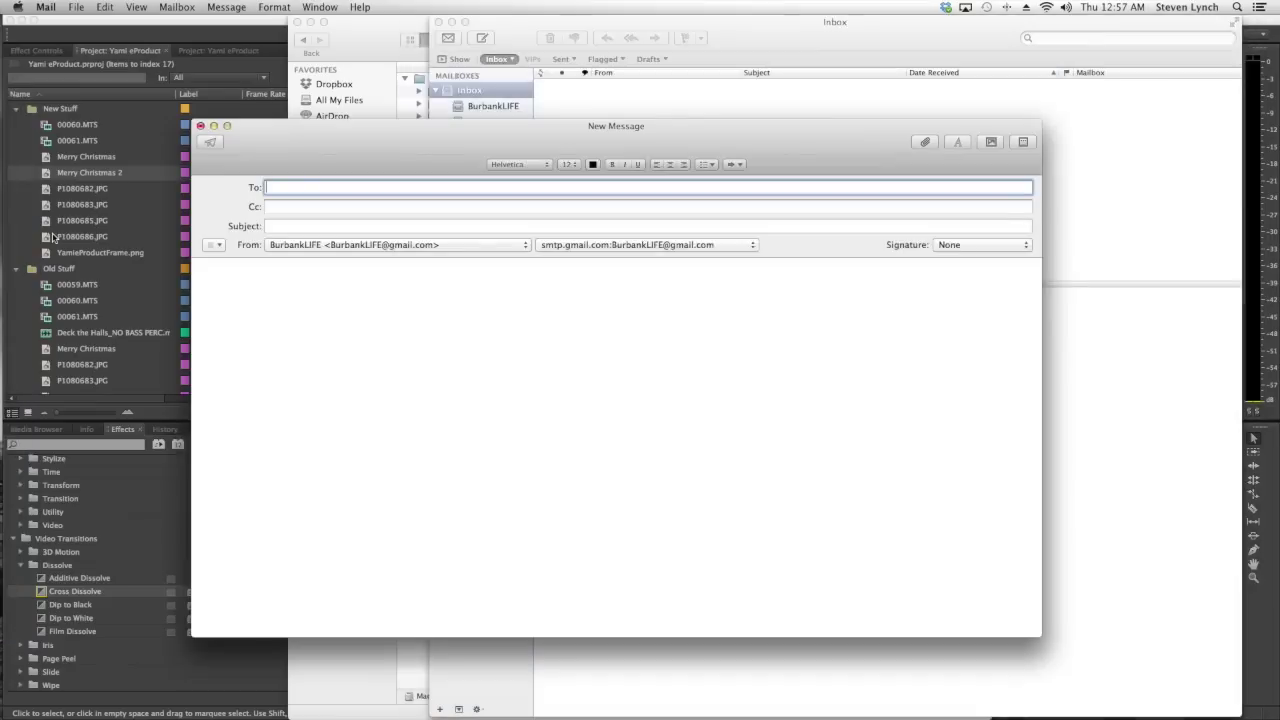